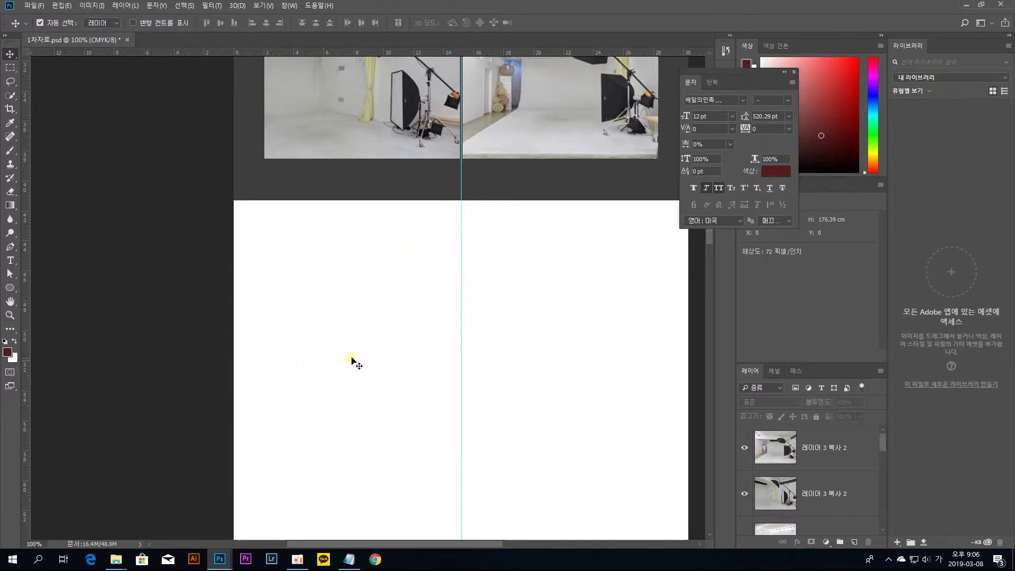
Add the centred text "OPEN EVENT" on the vertical guide near the top of the white section below the photos
{"action": "scroll", "coordinate": [516, 362], "scroll_direction": "down", "scroll_amount": 2}
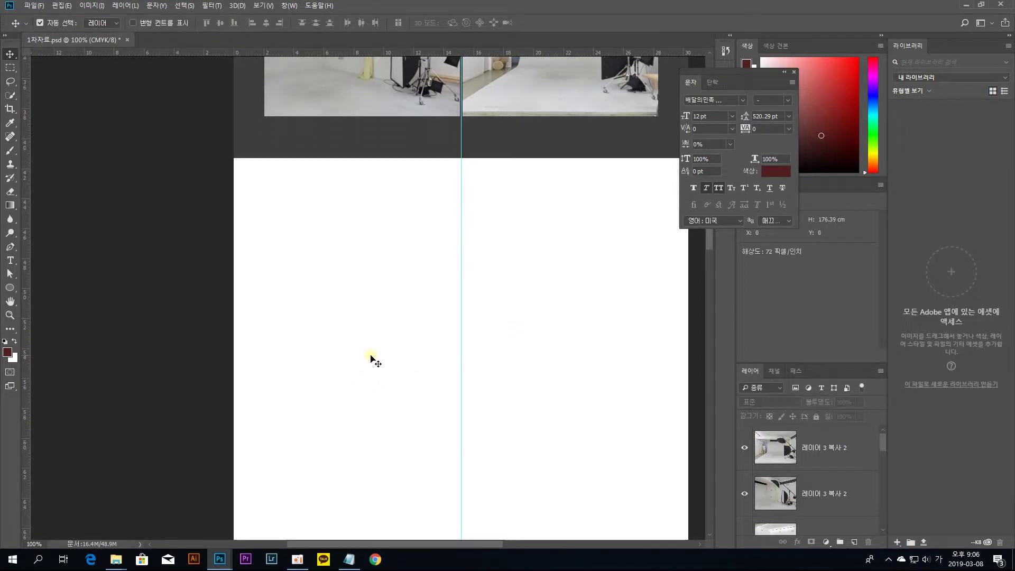
{"action": "left_click", "coordinate": [10, 260]}
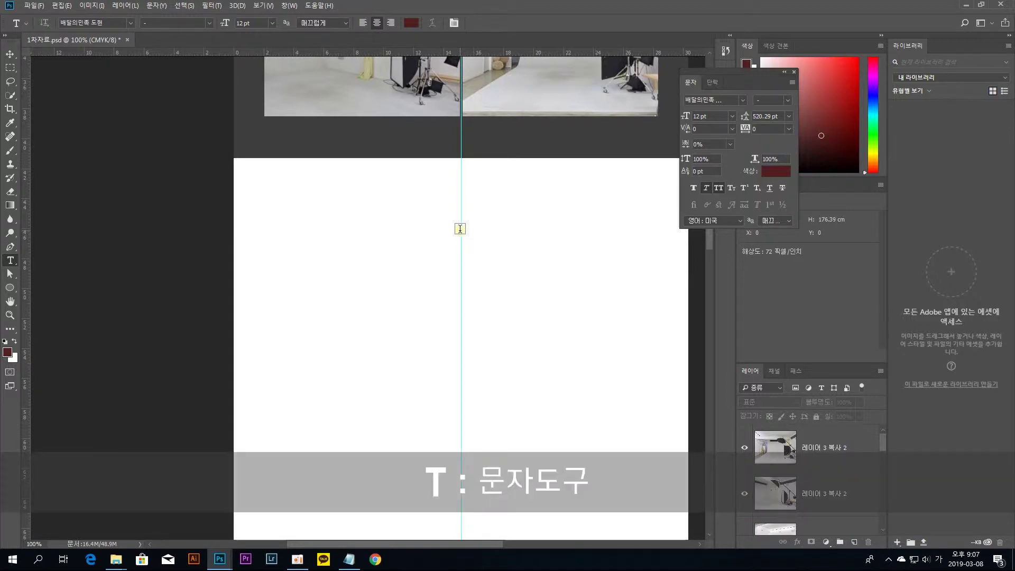
{"action": "left_click", "coordinate": [461, 229]}
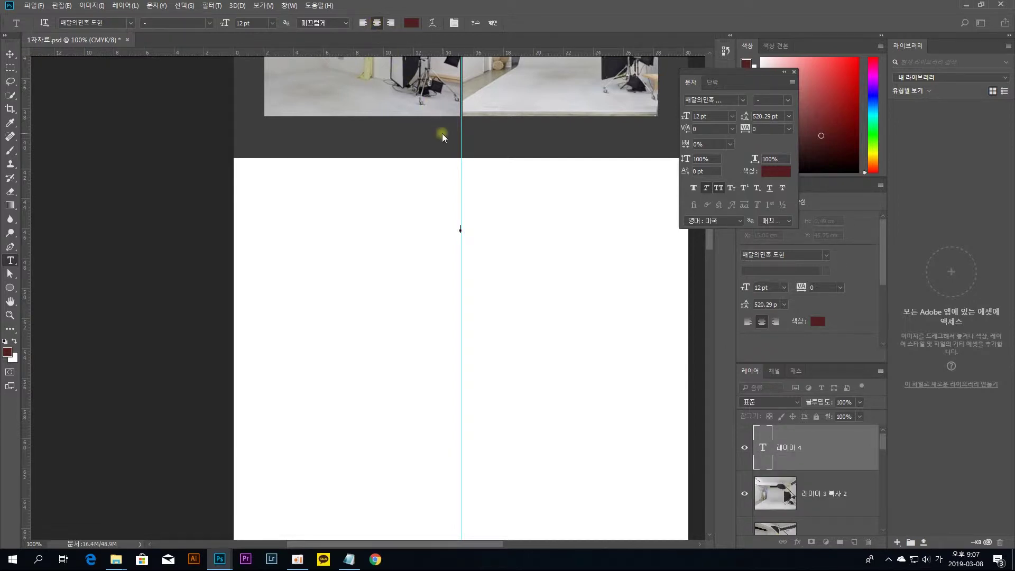
{"action": "type", "text": "OPEN EVENT"}
{"action": "left_click", "coordinate": [10, 54]}
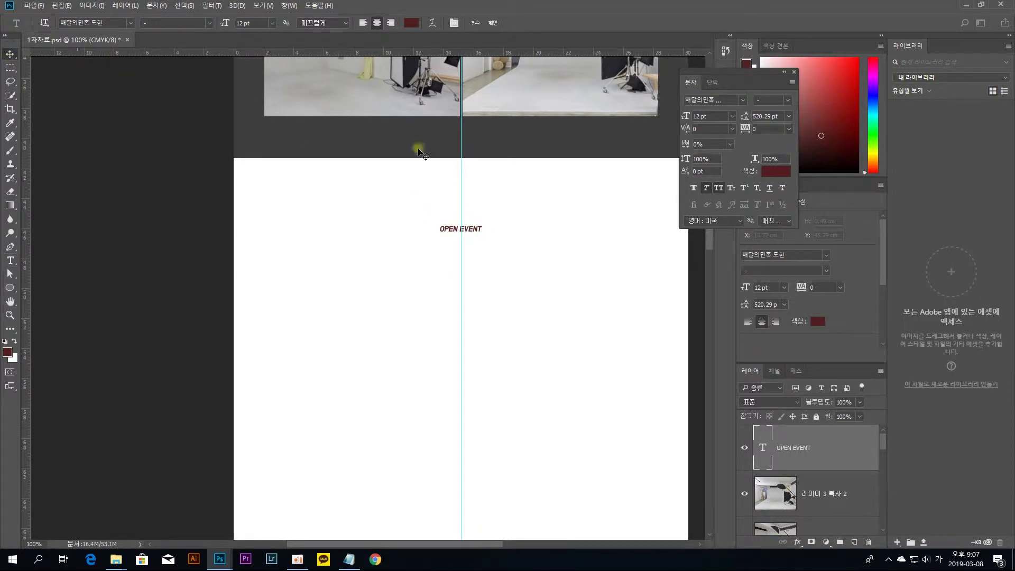
Enlarge the OPEN EVENT text around its centre and set its font size to 65 pt
{"action": "key", "text": "ctrl+t"}
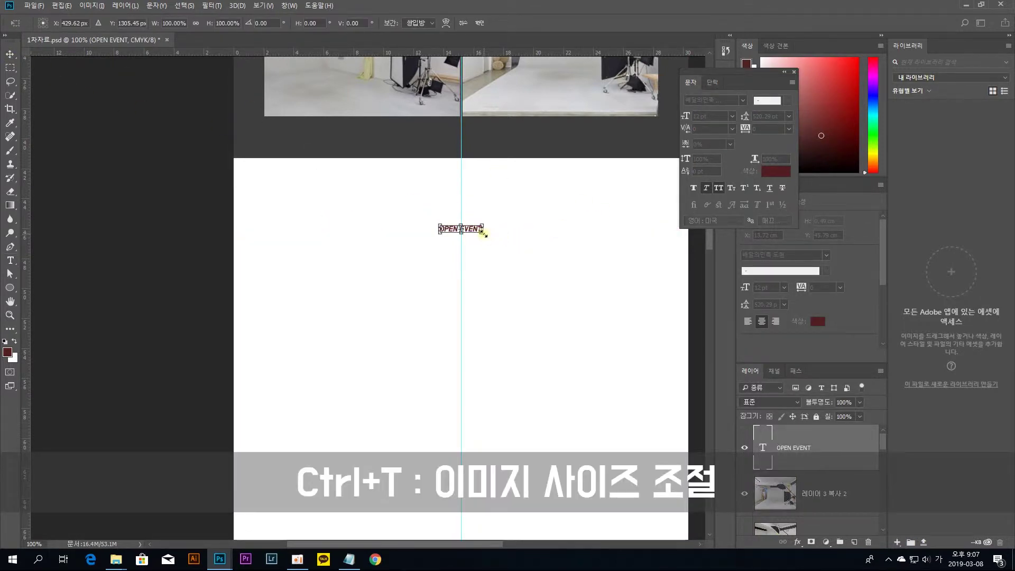
{"action": "left_click_drag", "start_coordinate": [482, 231], "coordinate": [577, 260]}
{"action": "key", "text": "Return"}
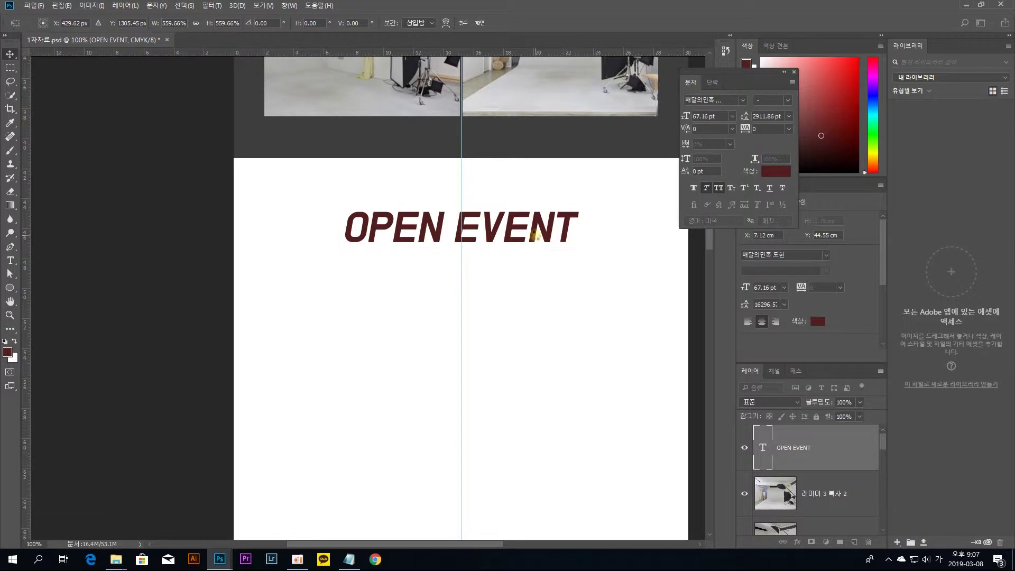
{"action": "left_click", "coordinate": [720, 116]}
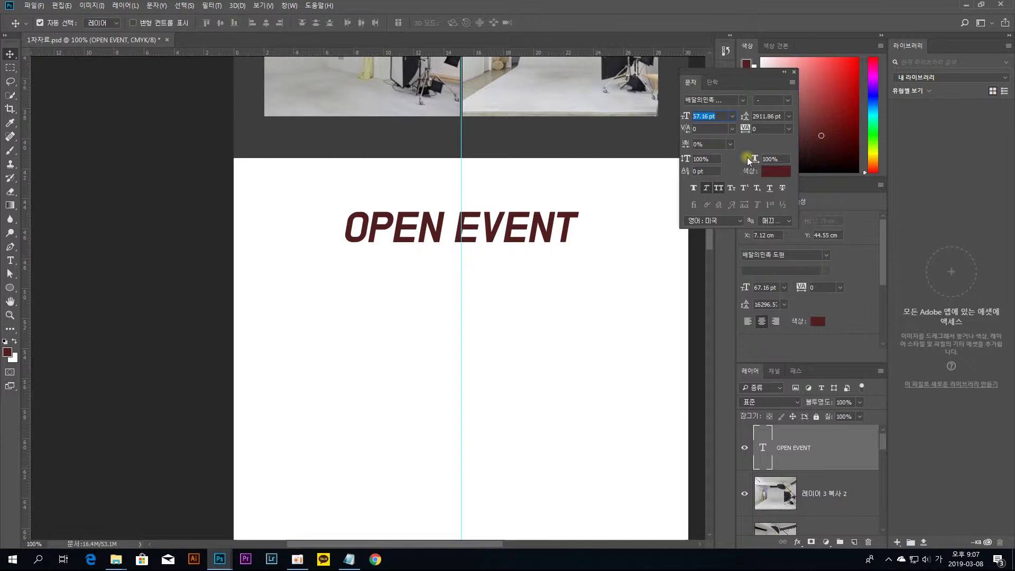
{"action": "type", "text": "65"}
{"action": "key", "text": "Return"}
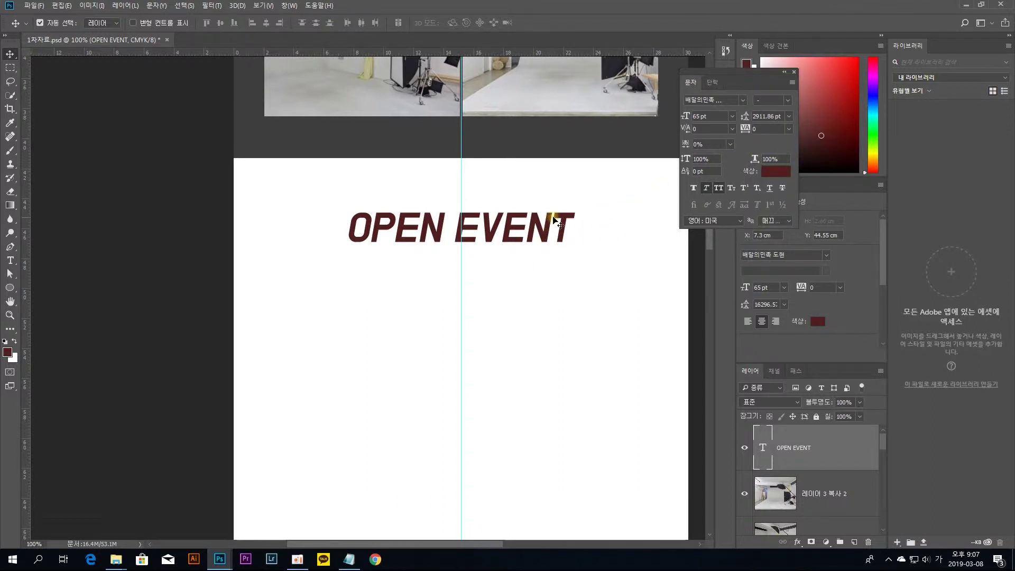
Recolour the OPEN EVENT text to dark grey #3e3e3e, sampled from the background band behind the photos
{"action": "left_click", "coordinate": [779, 176]}
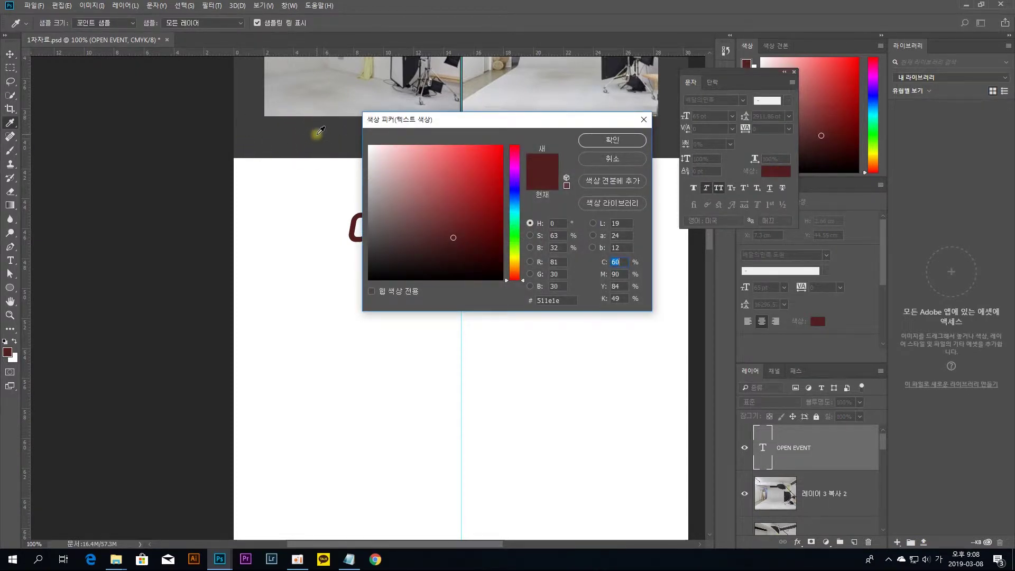
{"action": "left_click", "coordinate": [320, 130]}
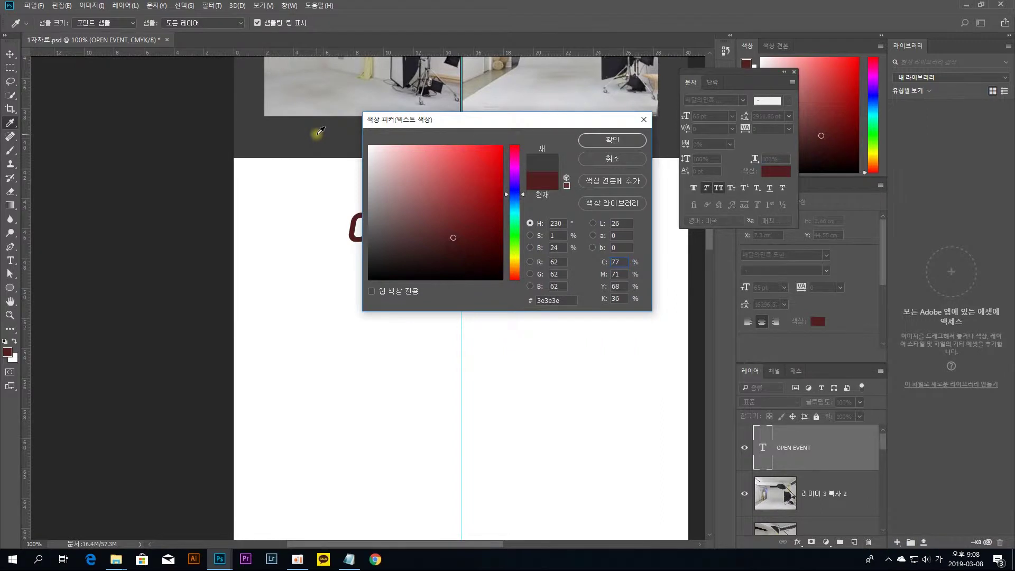
{"action": "left_click", "coordinate": [610, 141]}
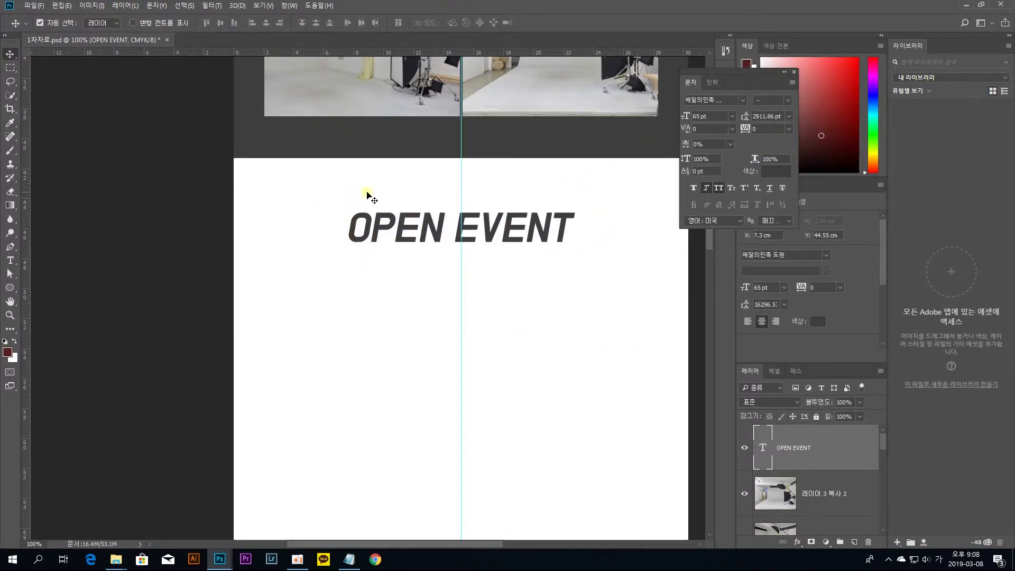
{"action": "left_click", "coordinate": [529, 263]}
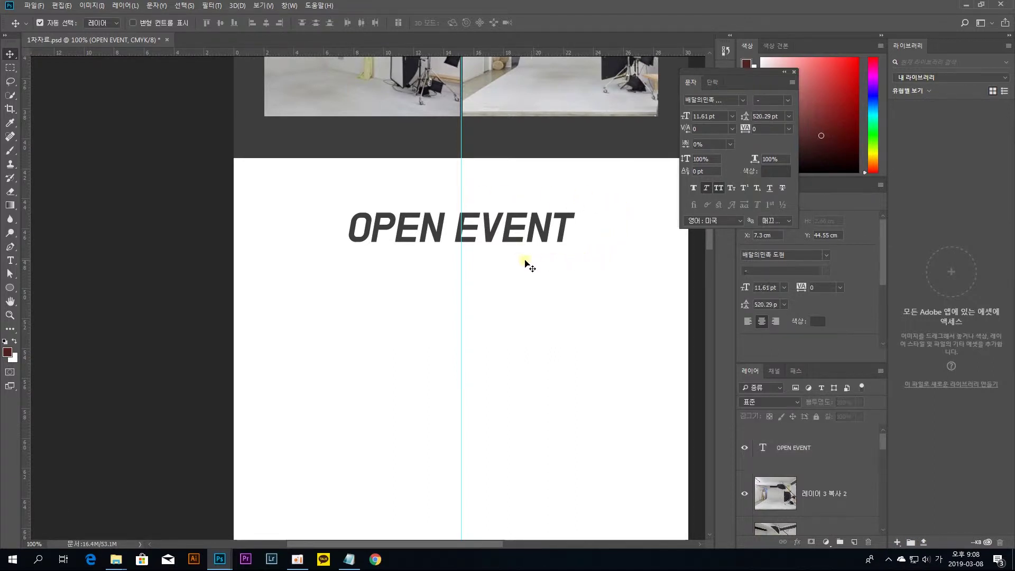
Recolour only the word EVENT in the heading to the lighter grey #6c6c6c
{"action": "left_click", "coordinate": [565, 231]}
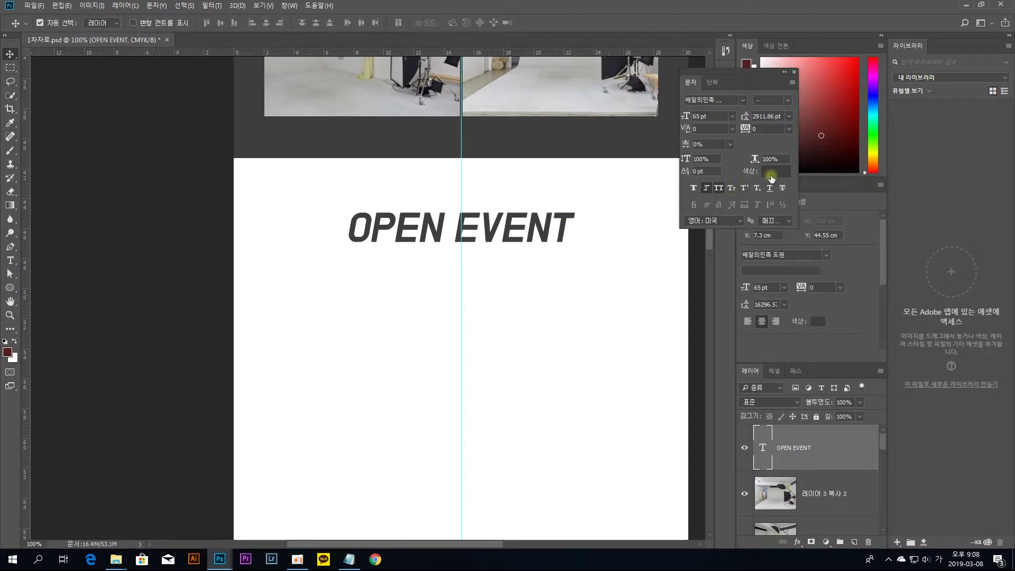
{"action": "double_click", "coordinate": [761, 444]}
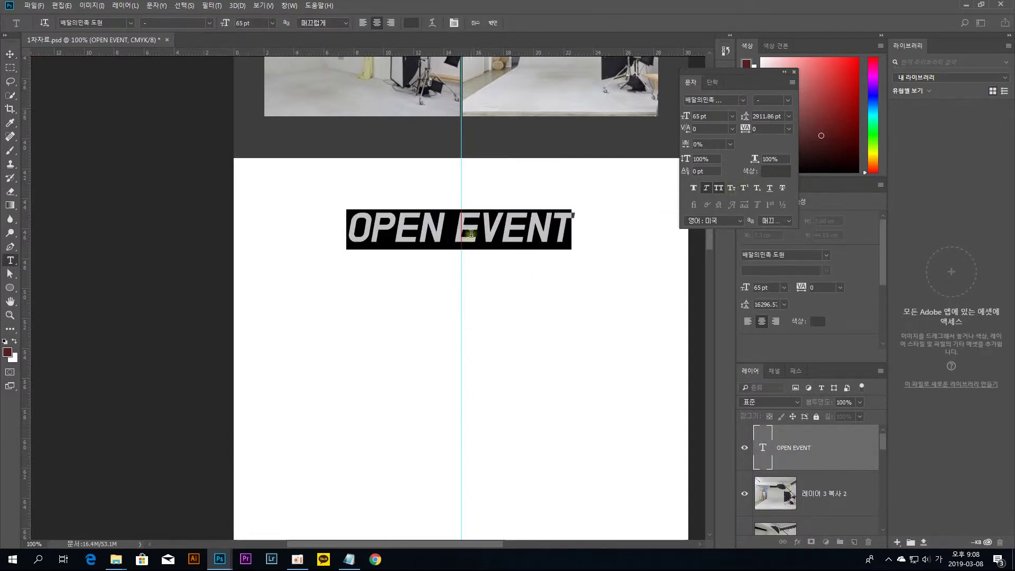
{"action": "left_click_drag", "start_coordinate": [453, 227], "coordinate": [550, 229]}
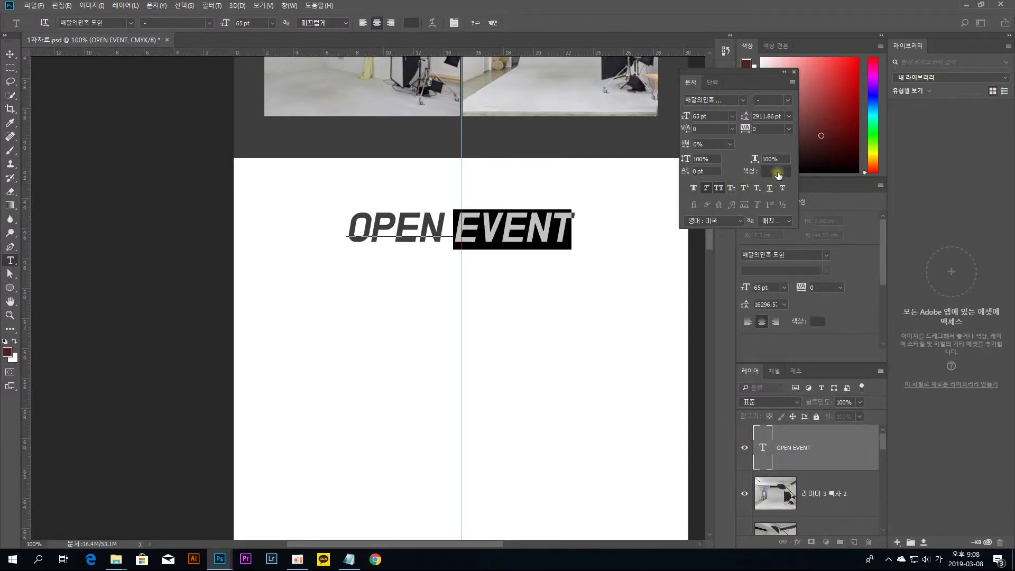
{"action": "left_click", "coordinate": [776, 172]}
{"action": "left_click_drag", "start_coordinate": [384, 236], "coordinate": [363, 228]}
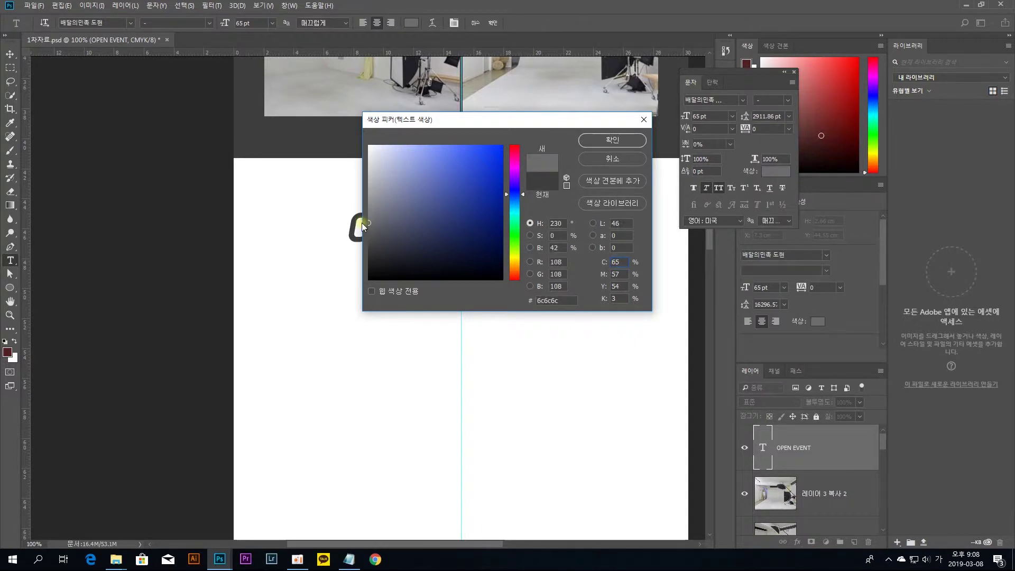
{"action": "key", "text": "Return"}
{"action": "key", "text": "ctrl+h"}
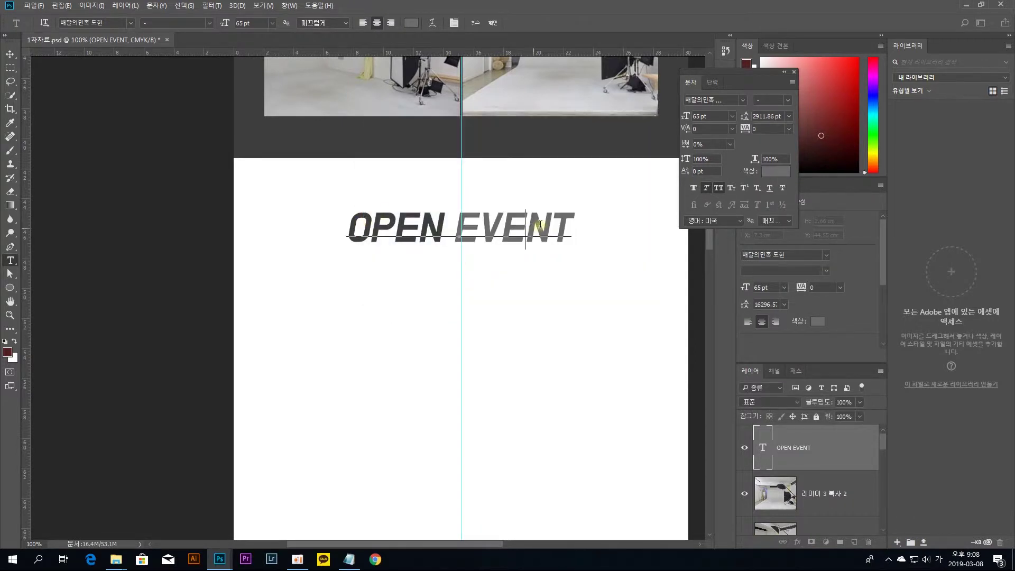
{"action": "left_click", "coordinate": [493, 23]}
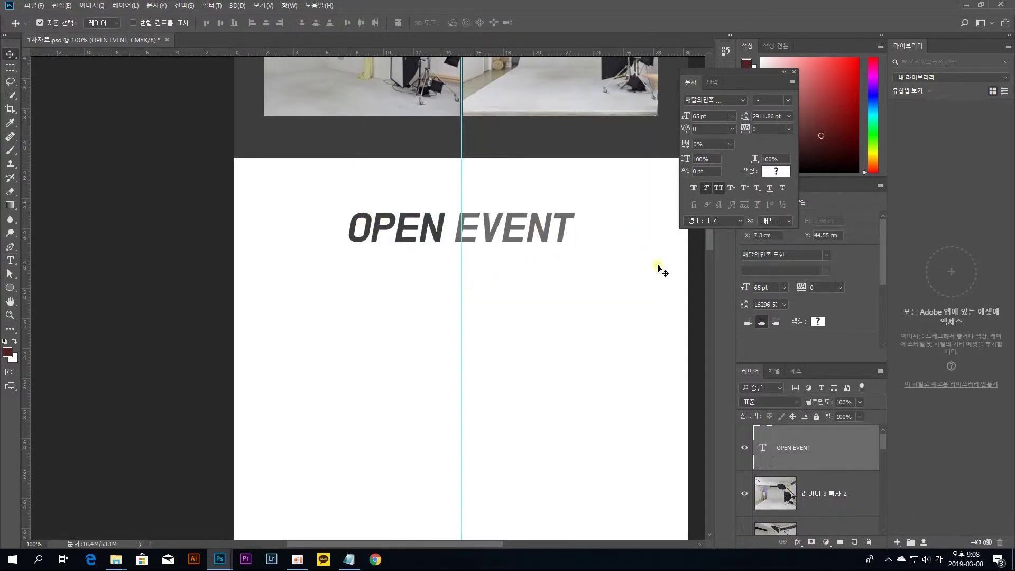
{"action": "left_click", "coordinate": [661, 271]}
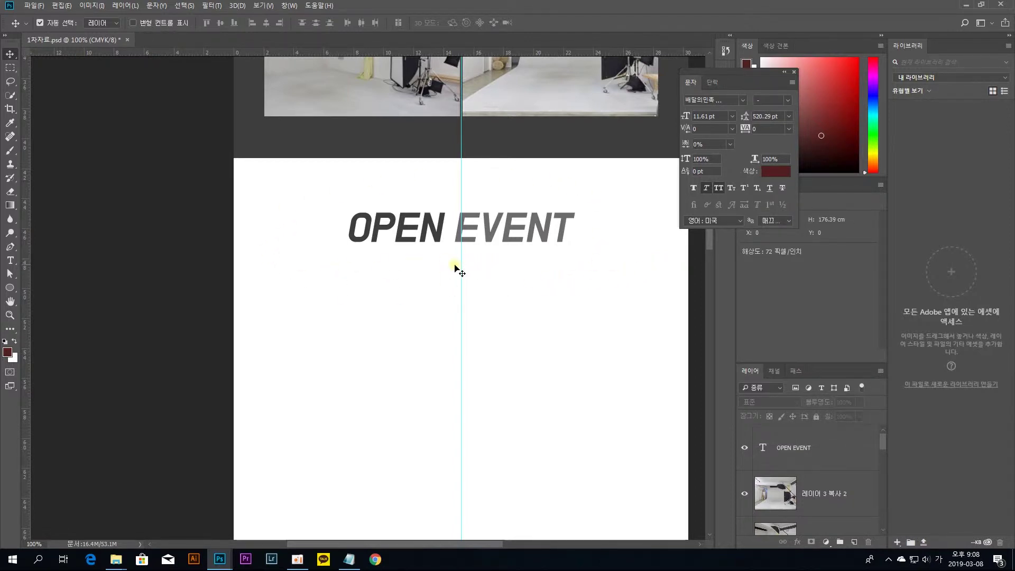
Place a short horizontal line, 1 px high, centred beneath the OPEN EVENT heading on the vertical guide
{"action": "key", "text": "ctrl+v"}
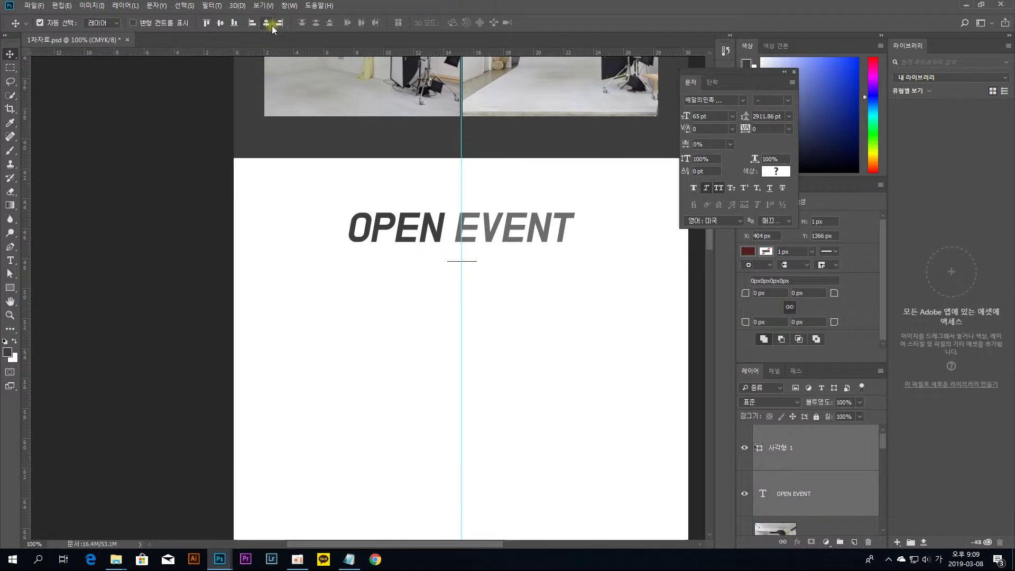
{"action": "key", "text": "ctrl+t"}
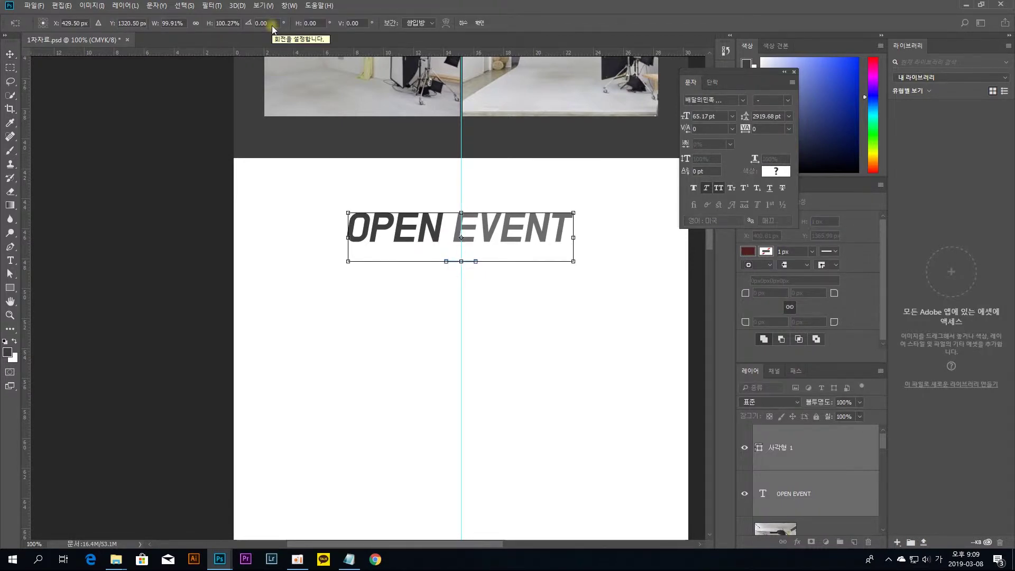
{"action": "key", "text": "Return"}
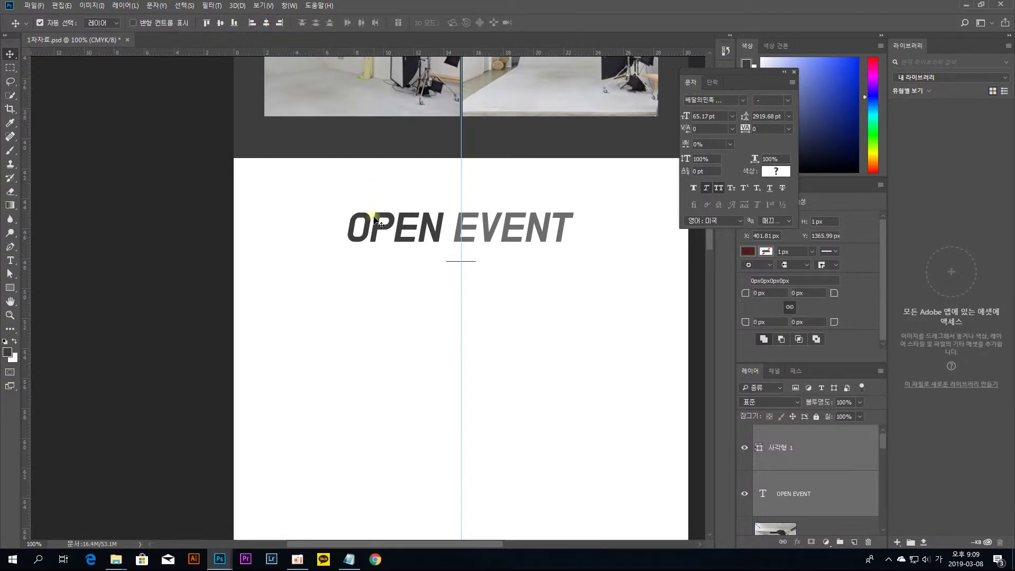
{"action": "left_click", "coordinate": [369, 182]}
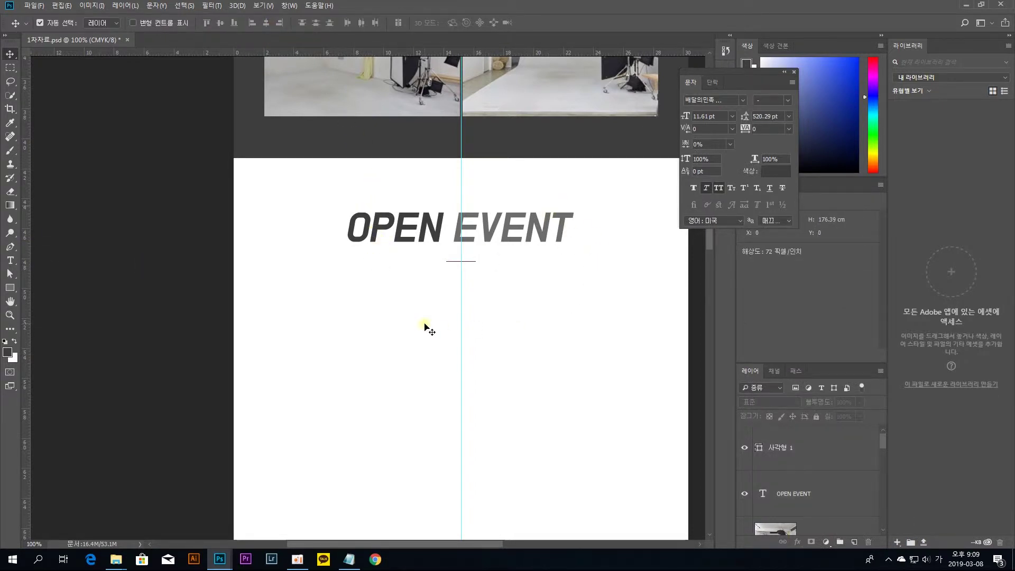
Duplicate the studio tagline from beneath the FORSTUDIO logo and place the copy under the short line below OPEN EVENT
{"action": "scroll", "coordinate": [535, 245], "scroll_direction": "up", "scroll_amount": 10}
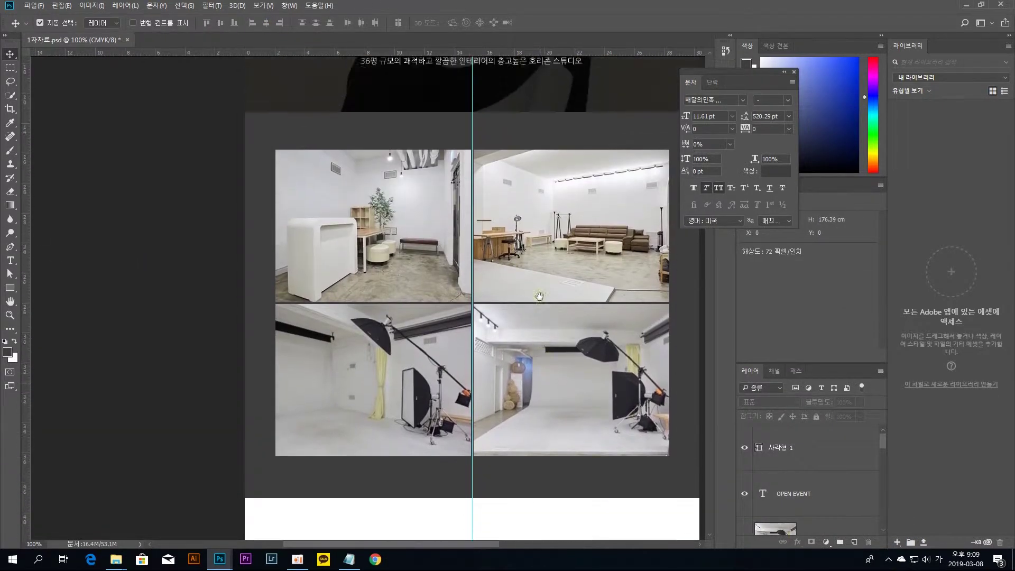
{"action": "left_click", "coordinate": [535, 192]}
{"action": "left_click_drag", "start_coordinate": [536, 192], "coordinate": [567, 385]}
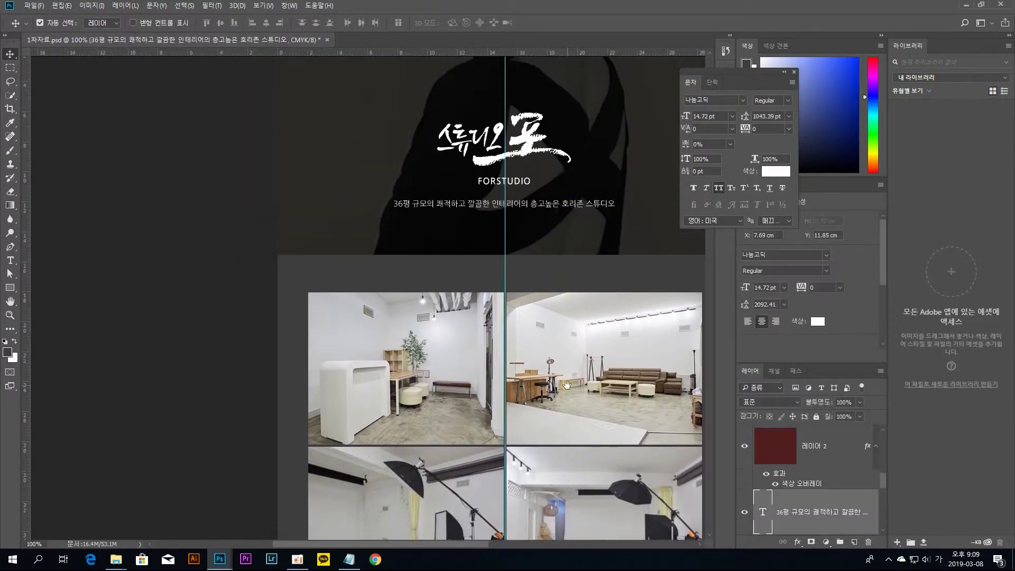
{"action": "left_click_drag", "start_coordinate": [568, 219], "coordinate": [539, 272]}
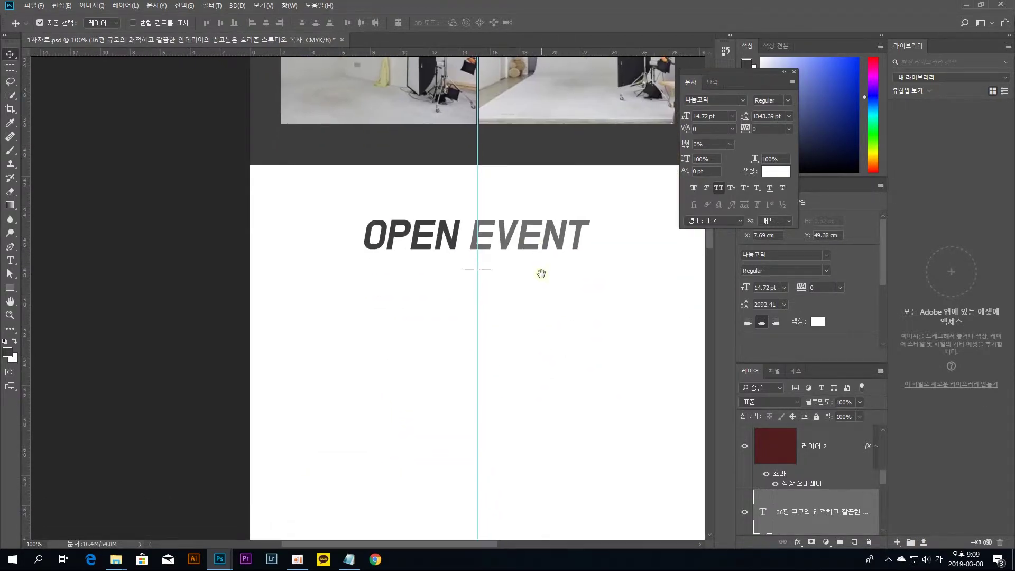
Recolour the copied tagline to dark grey #3e3e3e, sampled from the background band
{"action": "left_click", "coordinate": [776, 171]}
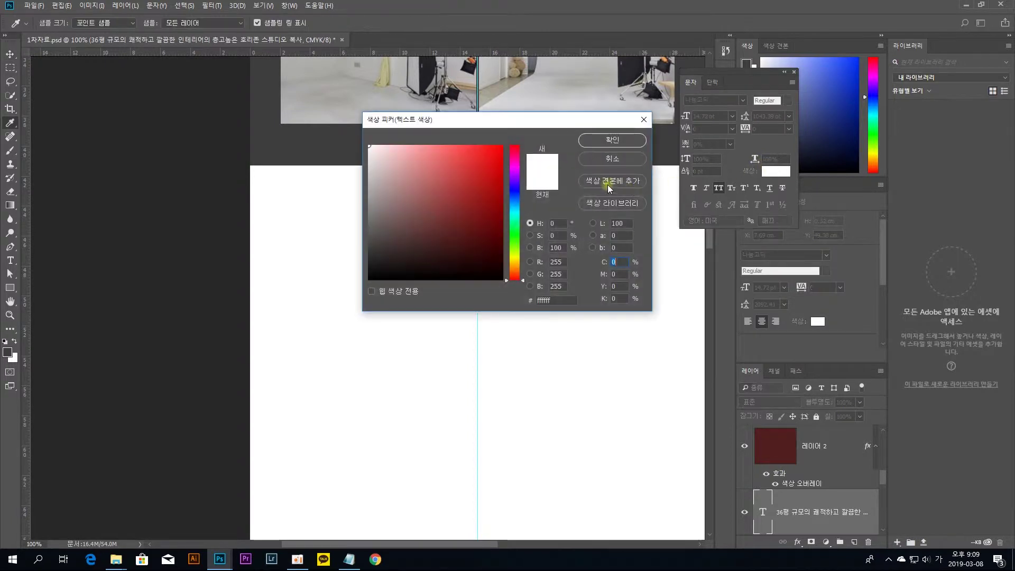
{"action": "left_click", "coordinate": [351, 146]}
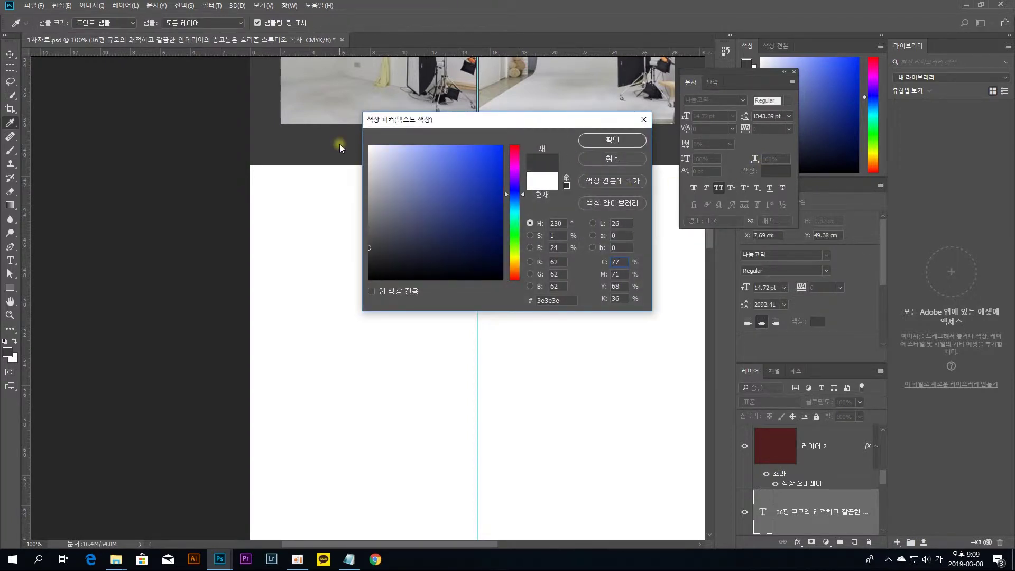
{"action": "key", "text": "Return"}
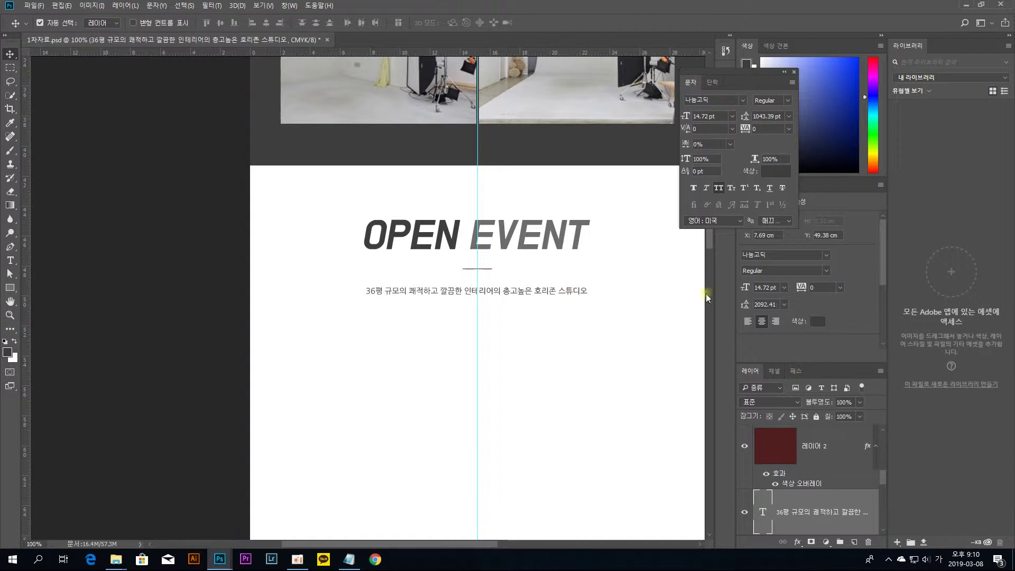
Replace the copied tagline with two lines: "포 스튜디오에는 캐주얼하고 퀄리티 있는 쇼호스트 / 배우 / 바디프로필 / 아나운서 등 인물중심 컨셉 촬영과 스튜디오 렌탈 서비스를 제공하고있습니다."
{"action": "double_click", "coordinate": [764, 498]}
{"action": "key", "text": "ctrl+a"}
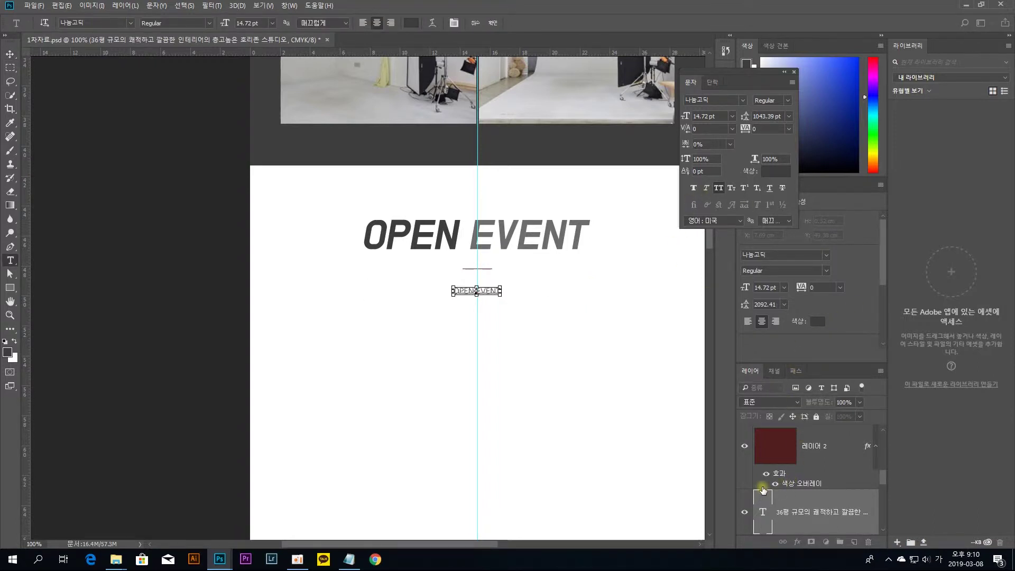
{"action": "type", "text": "포 스튜디오에는 캐주얼하고 퀄리티 있는 쇼호스트 / 배우 / 바디프로필 / 아나운서 등 인물중심 컨셉 촬영과 스튜디오 렌탈 서비스를 제공하고있습니다."}
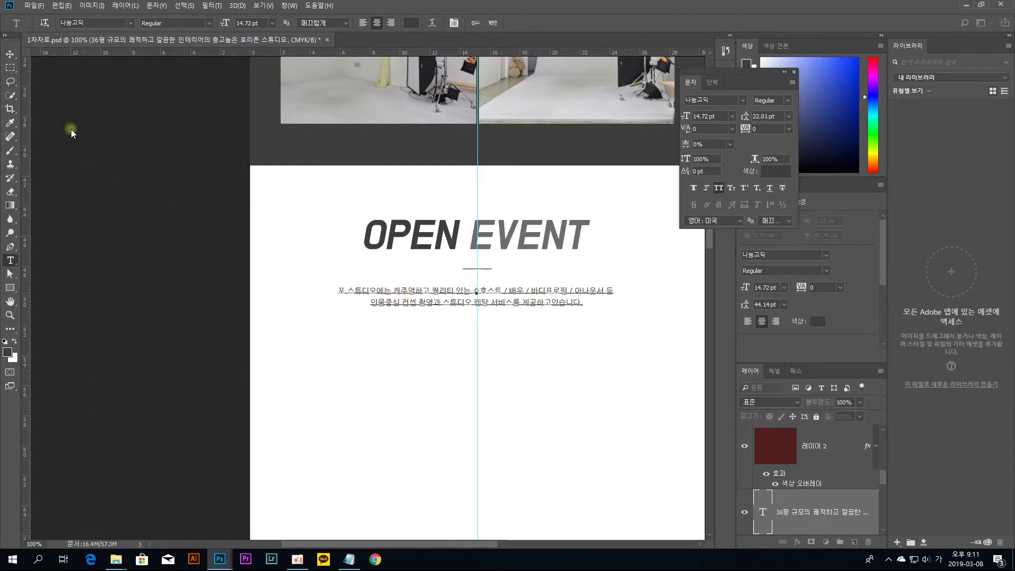
{"action": "left_click", "coordinate": [9, 54]}
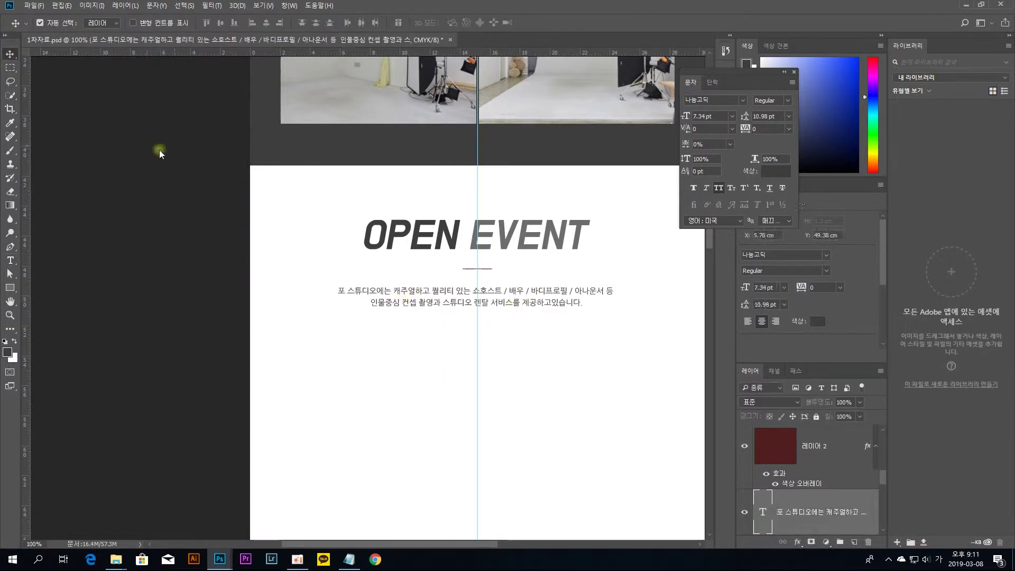
Scale up the two-line description below the heading around its centre to a font size of about 16.21 pt
{"action": "left_click", "coordinate": [580, 300], "text": "ctrl"}
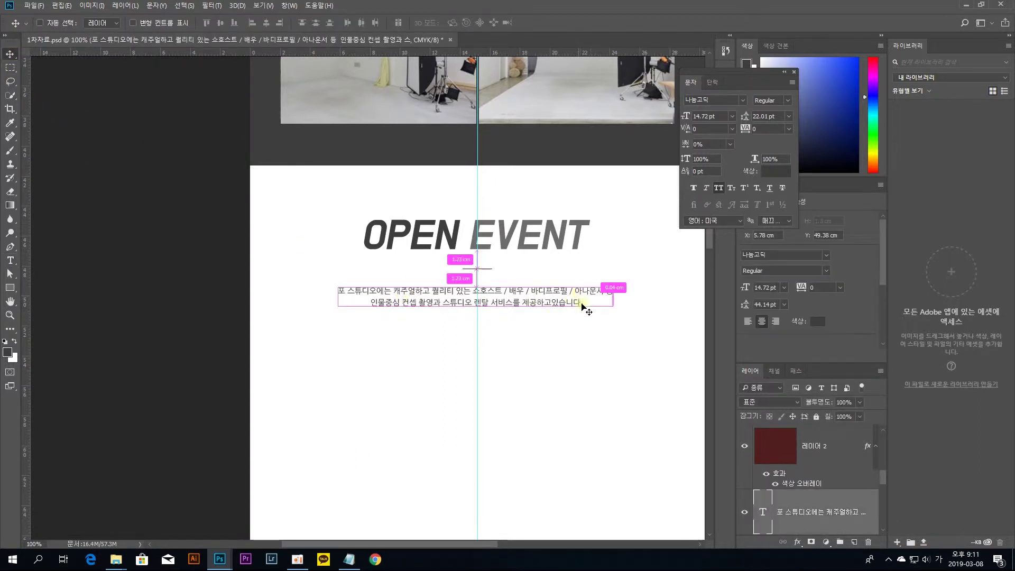
{"action": "key", "text": "ctrl+t"}
{"action": "left_click_drag", "start_coordinate": [616, 308], "coordinate": [632, 315]}
{"action": "key", "text": "Return"}
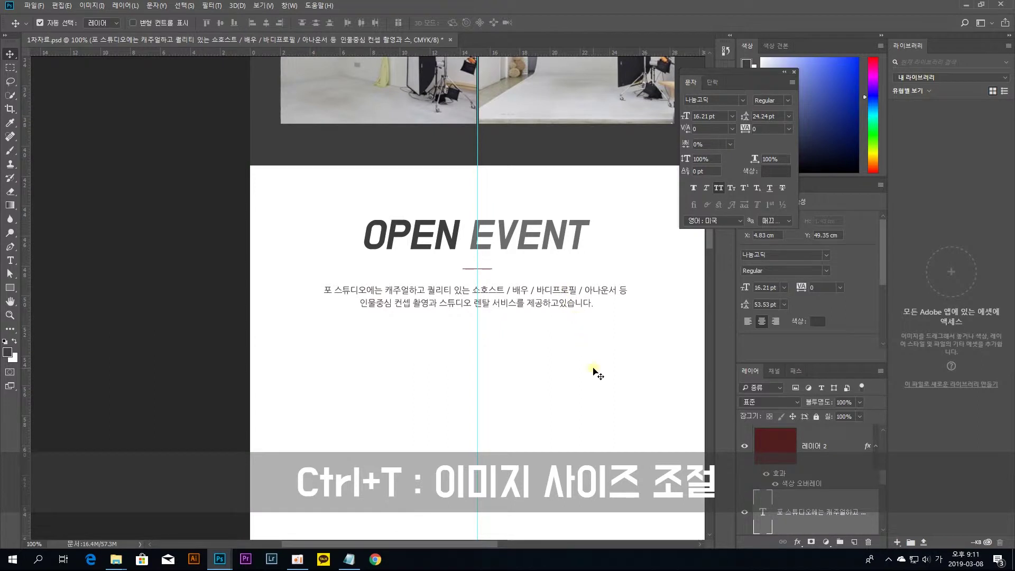
{"action": "left_click", "coordinate": [611, 397]}
{"action": "left_click_drag", "start_coordinate": [611, 397], "coordinate": [611, 347]}
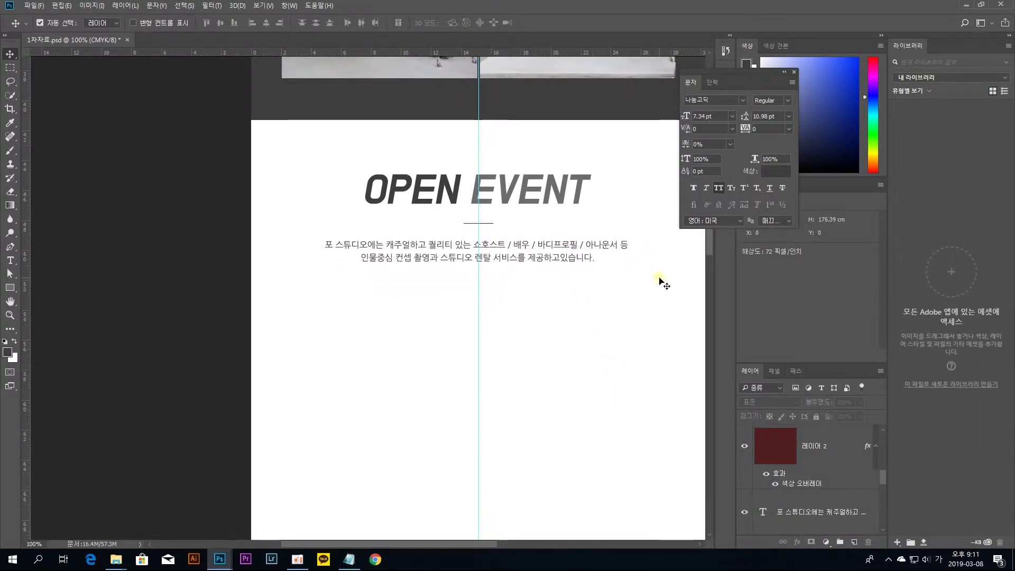
Draw a circle of about 252 px in diameter below the description text, on the left half of the white section
{"action": "scroll", "coordinate": [551, 309], "scroll_direction": "down", "scroll_amount": 2}
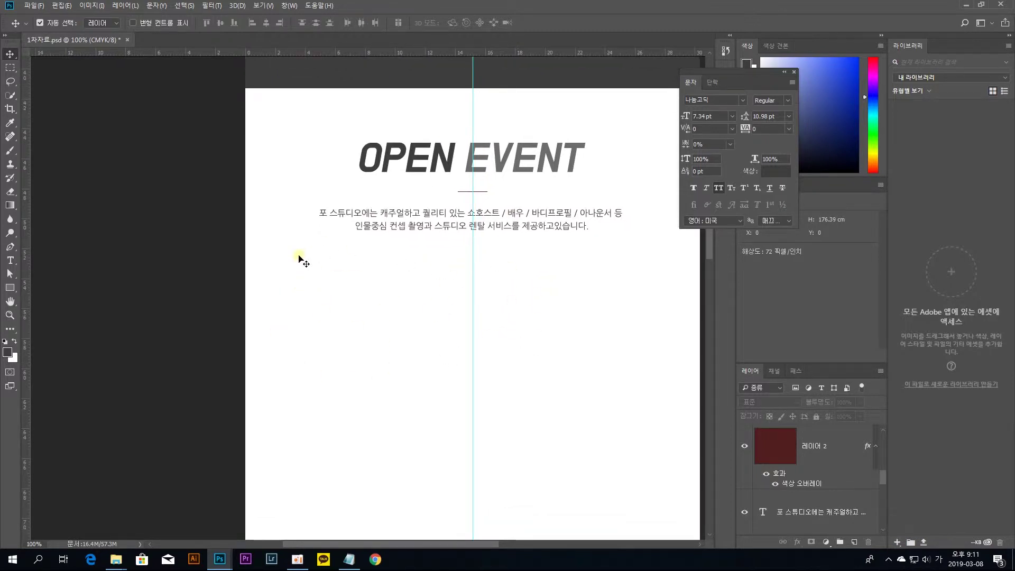
{"action": "left_click", "coordinate": [21, 292]}
{"action": "left_click", "coordinate": [85, 307]}
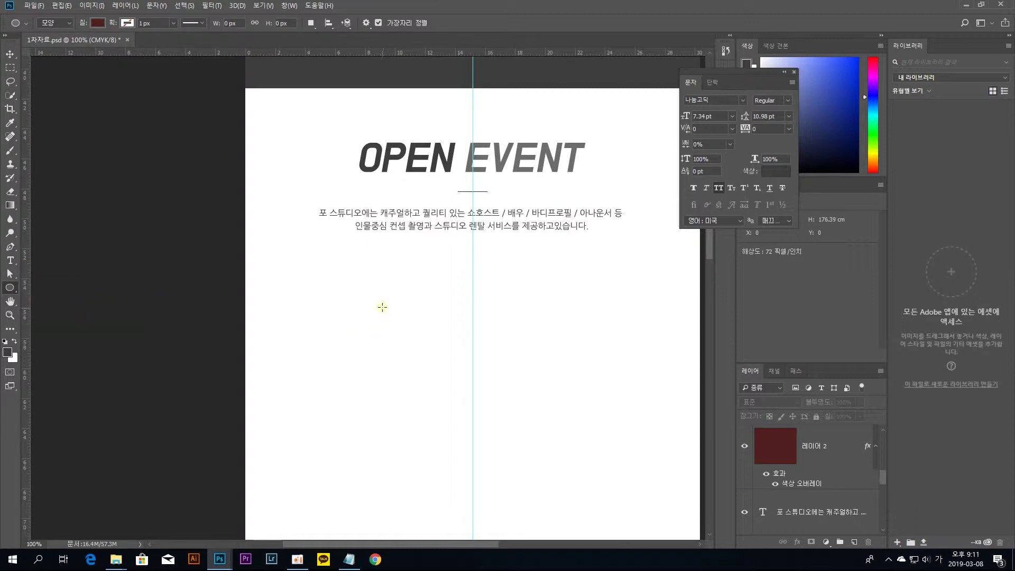
{"action": "left_click_drag", "start_coordinate": [272, 282], "coordinate": [404, 412]}
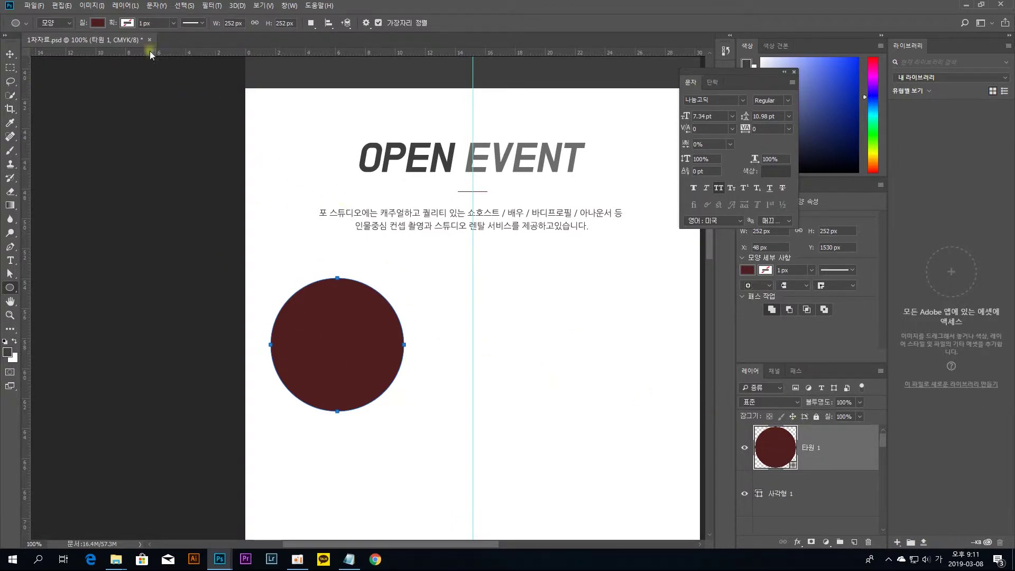
Recolour the circle's fill to dark grey #3e3e3e, sampled from the band above the white section
{"action": "left_click", "coordinate": [97, 24]}
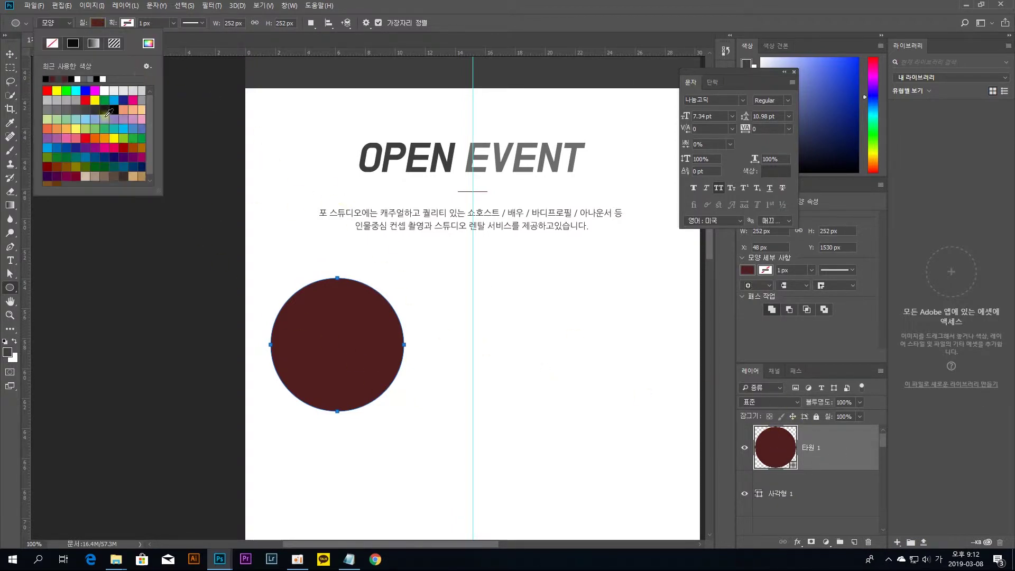
{"action": "left_click", "coordinate": [148, 43]}
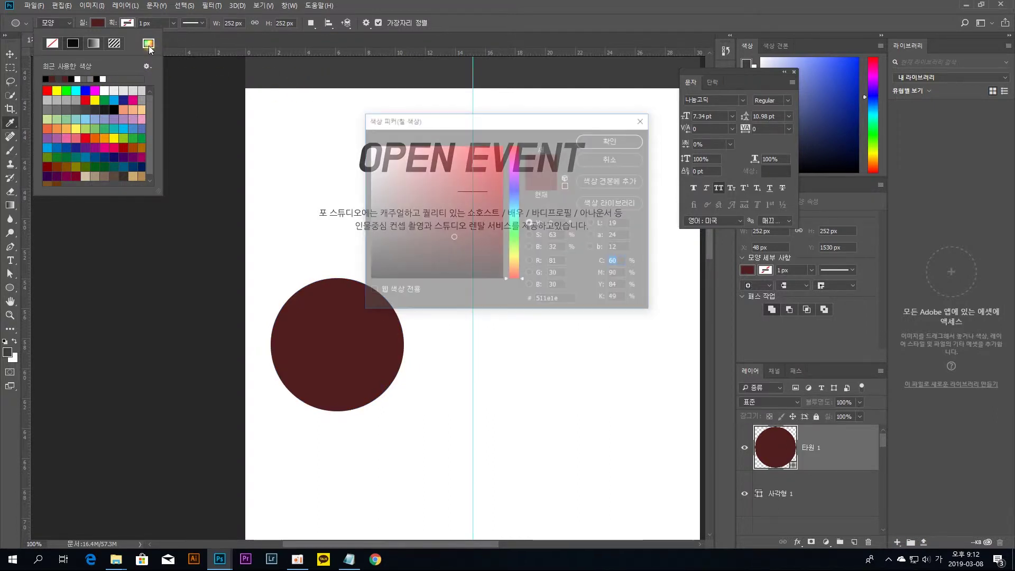
{"action": "left_click", "coordinate": [315, 73]}
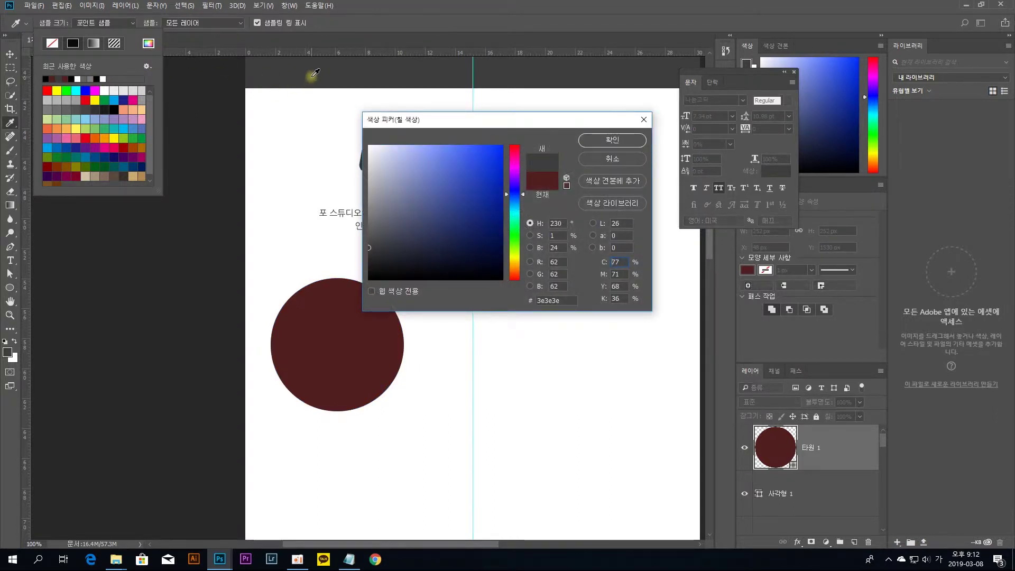
{"action": "key", "text": "Return"}
{"action": "left_click", "coordinate": [10, 54]}
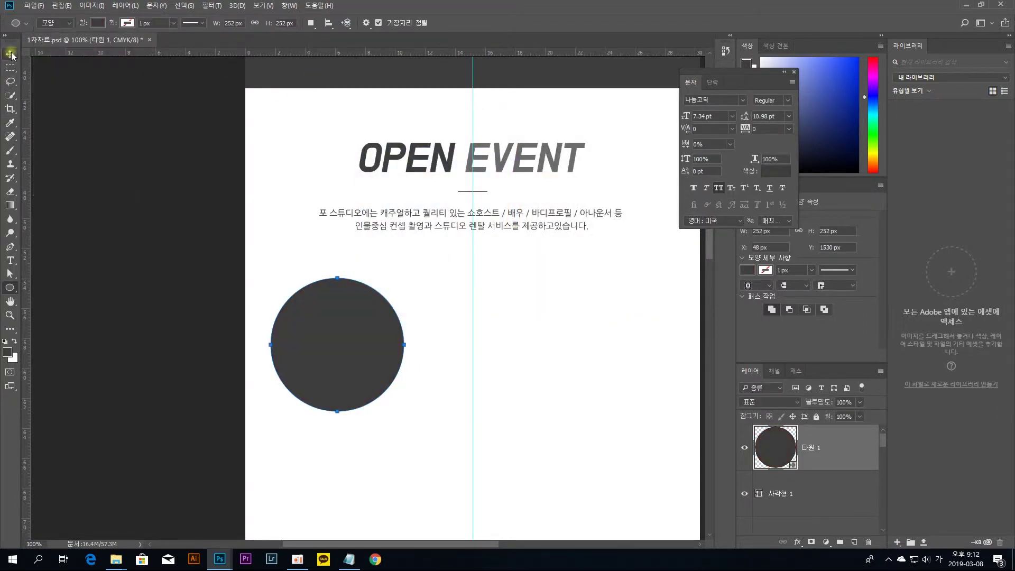
{"action": "left_click", "coordinate": [153, 146]}
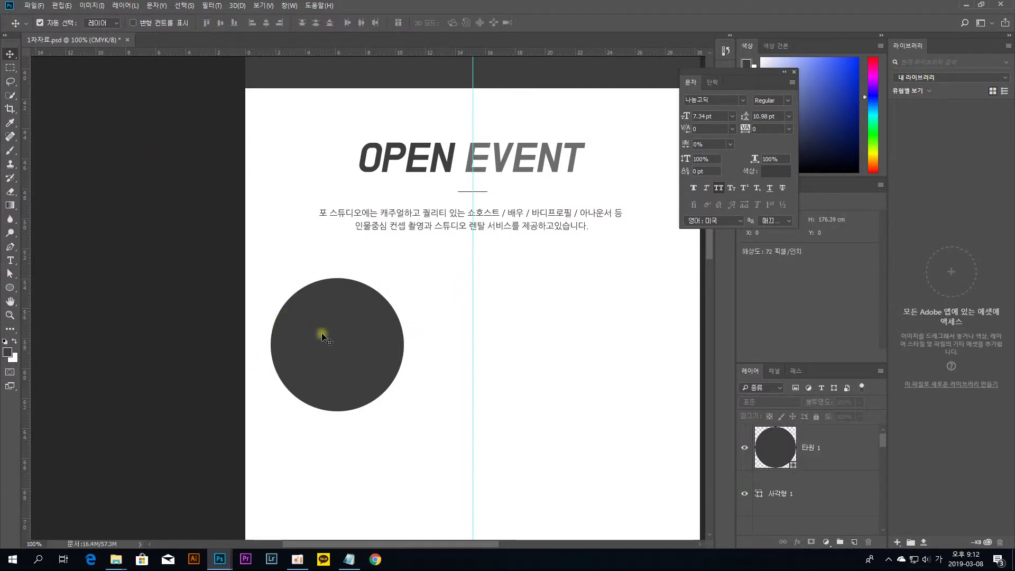
Draw a rectangle of about 347 × 177 px covering the lower half of the circle
{"action": "key", "text": "u"}
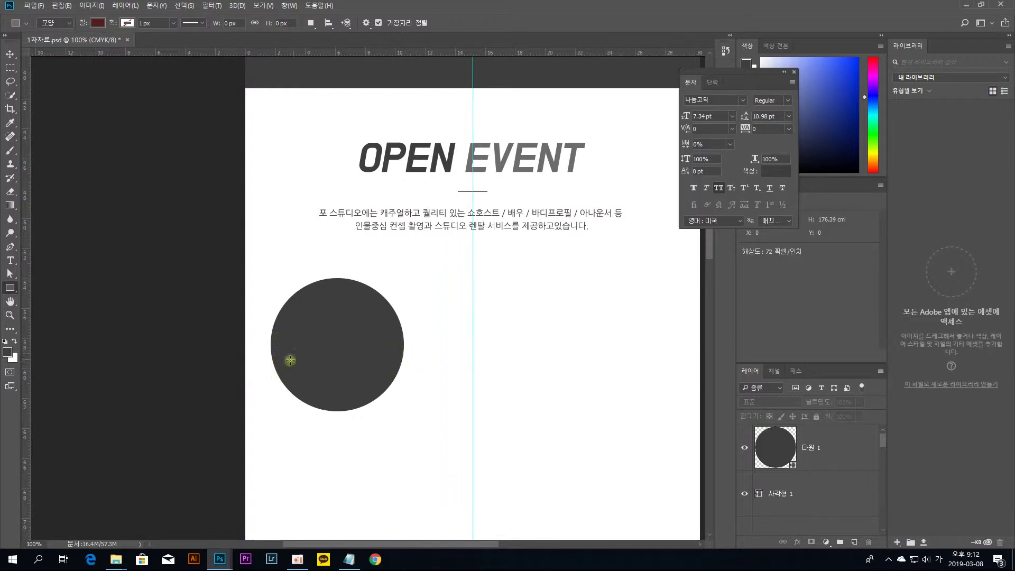
{"action": "left_click_drag", "start_coordinate": [444, 445], "coordinate": [260, 350]}
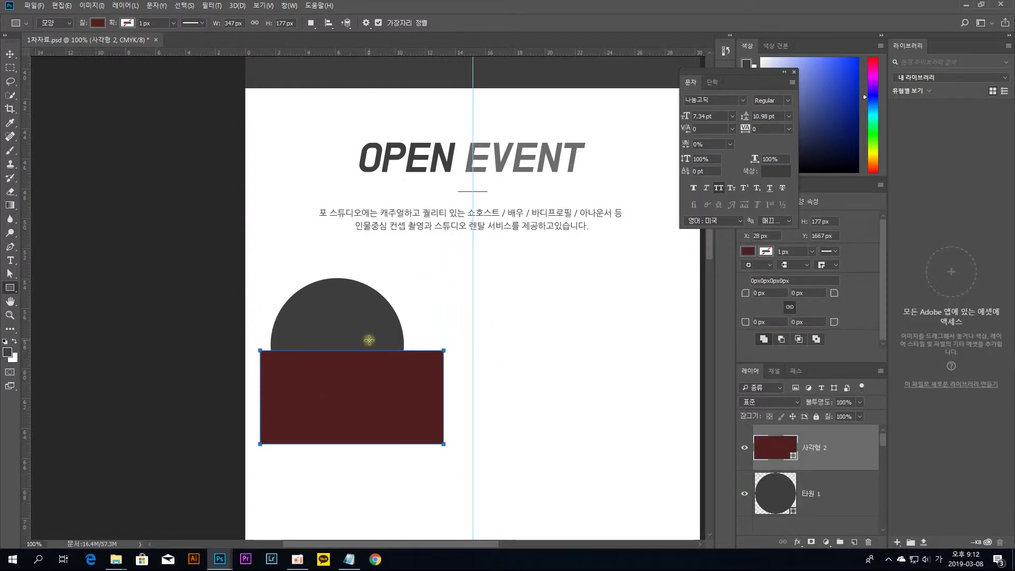
{"action": "left_click", "coordinate": [12, 56]}
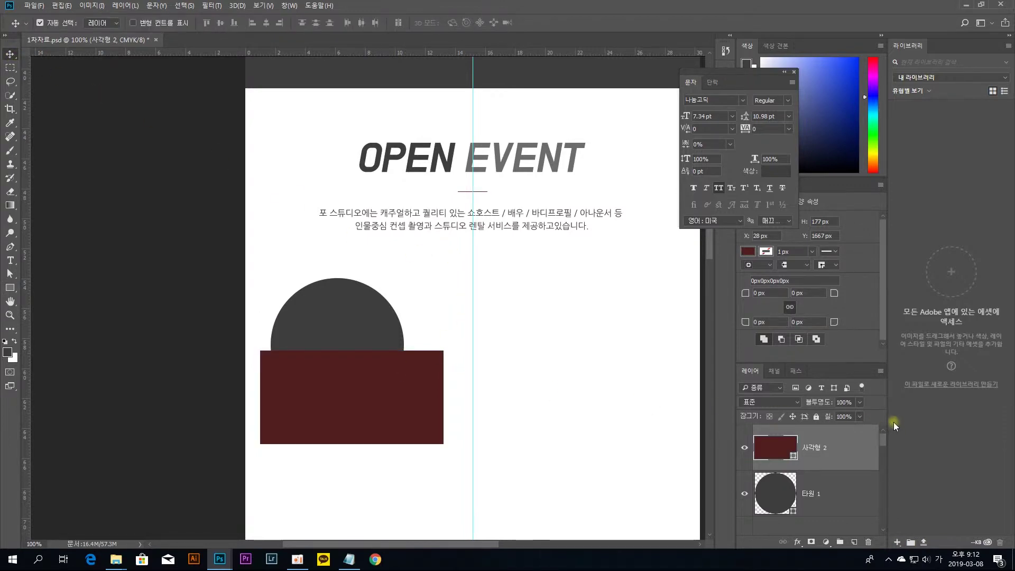
Apply a colour overlay of mid grey #7f7f7f to the rectangle through its layer style
{"action": "double_click", "coordinate": [830, 439]}
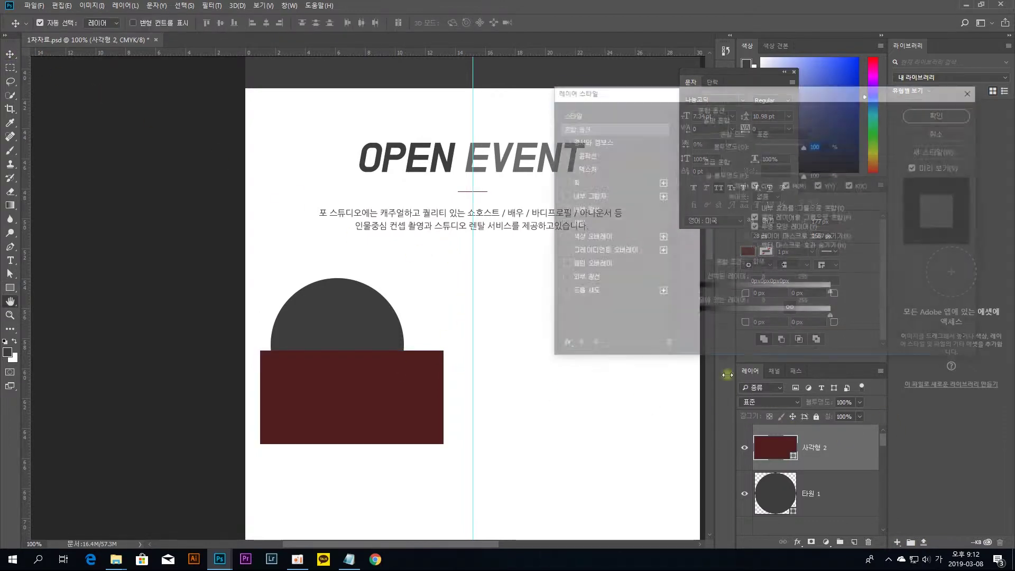
{"action": "left_click", "coordinate": [634, 238]}
{"action": "left_click", "coordinate": [818, 136]}
{"action": "left_click", "coordinate": [364, 216]}
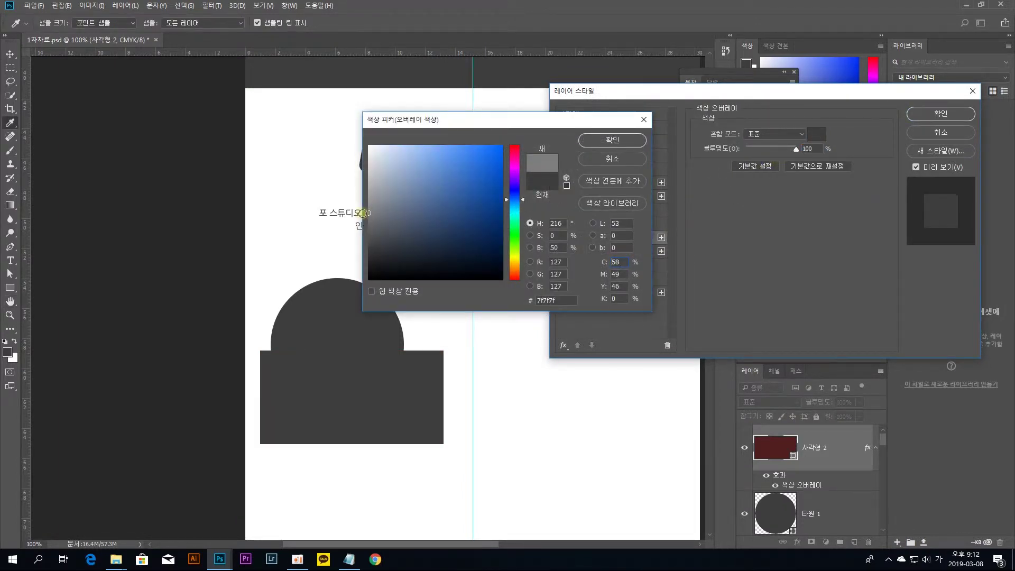
{"action": "key", "text": "Return"}
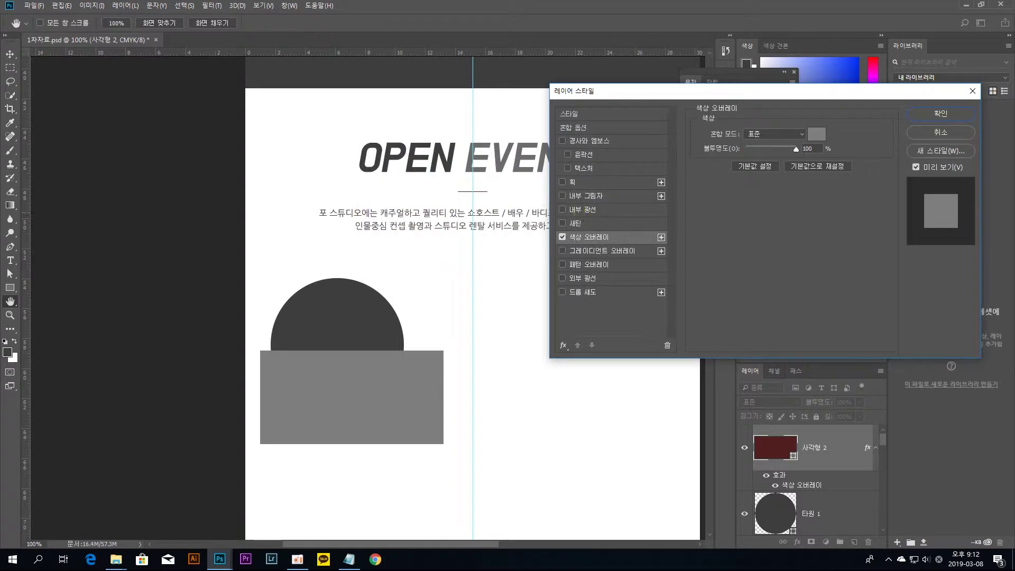
{"action": "left_click", "coordinate": [940, 113]}
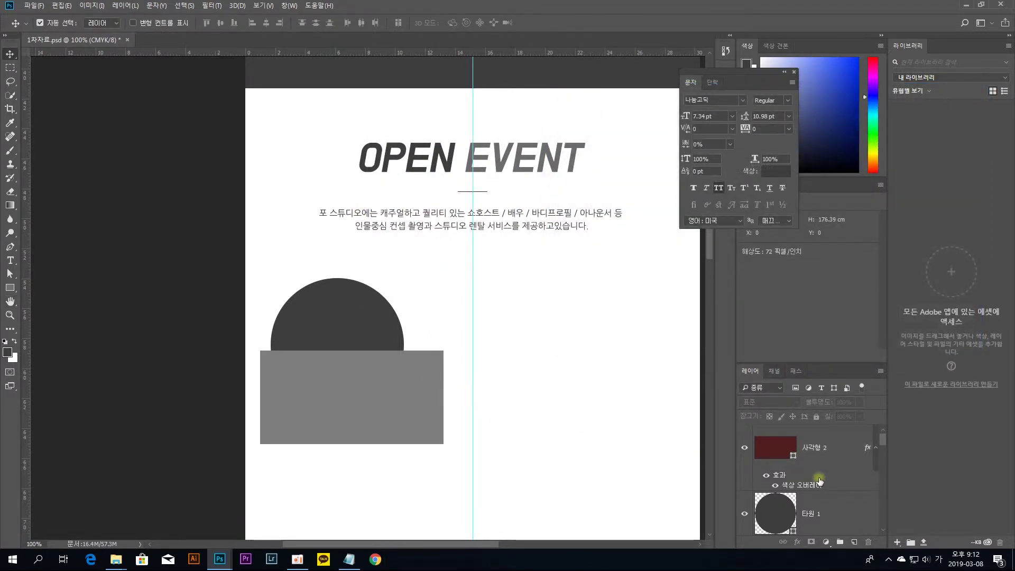
Shift the grey rectangle slightly left and clip it to the circle layer with a clipping mask
{"action": "scroll", "coordinate": [819, 481], "scroll_direction": "down", "scroll_amount": 1}
{"action": "scroll", "coordinate": [819, 481], "scroll_direction": "up", "scroll_amount": 1}
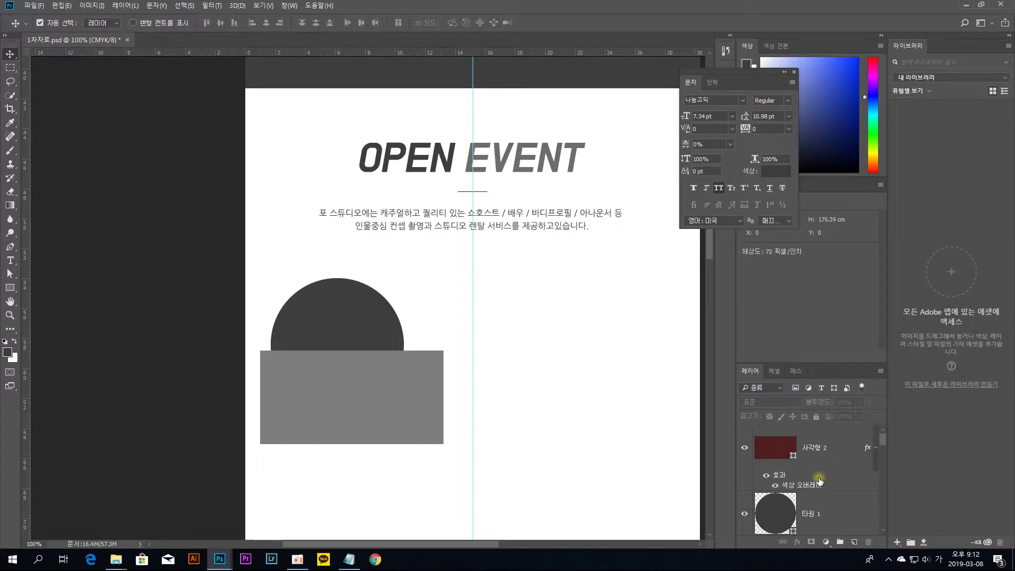
{"action": "left_click", "coordinate": [424, 392]}
{"action": "left_click_drag", "start_coordinate": [423, 392], "coordinate": [411, 388]}
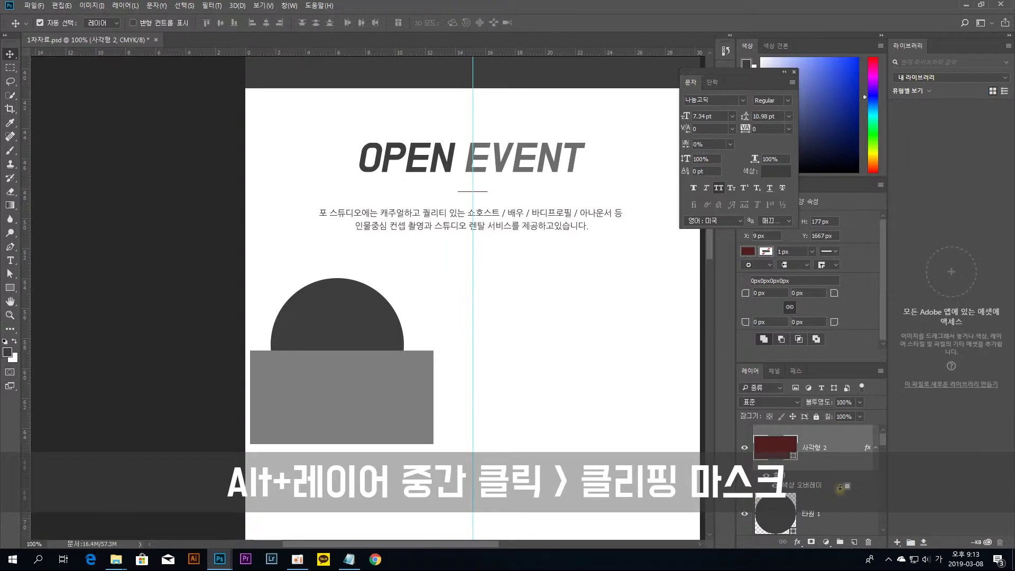
{"action": "left_click", "coordinate": [840, 487], "text": "alt"}
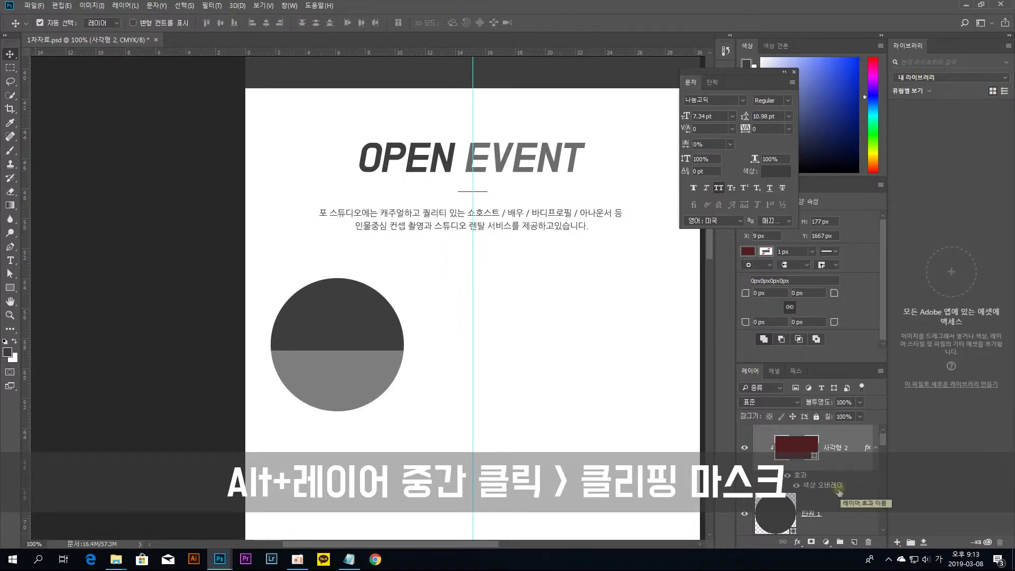
{"action": "left_click", "coordinate": [429, 388]}
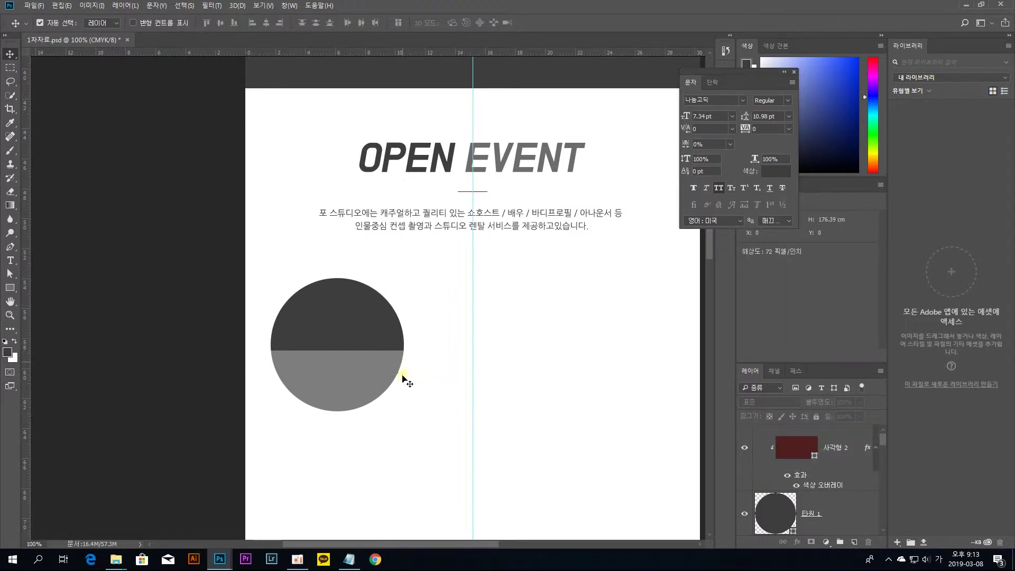
{"action": "left_click", "coordinate": [408, 345]}
{"action": "left_click", "coordinate": [335, 312], "text": "shift"}
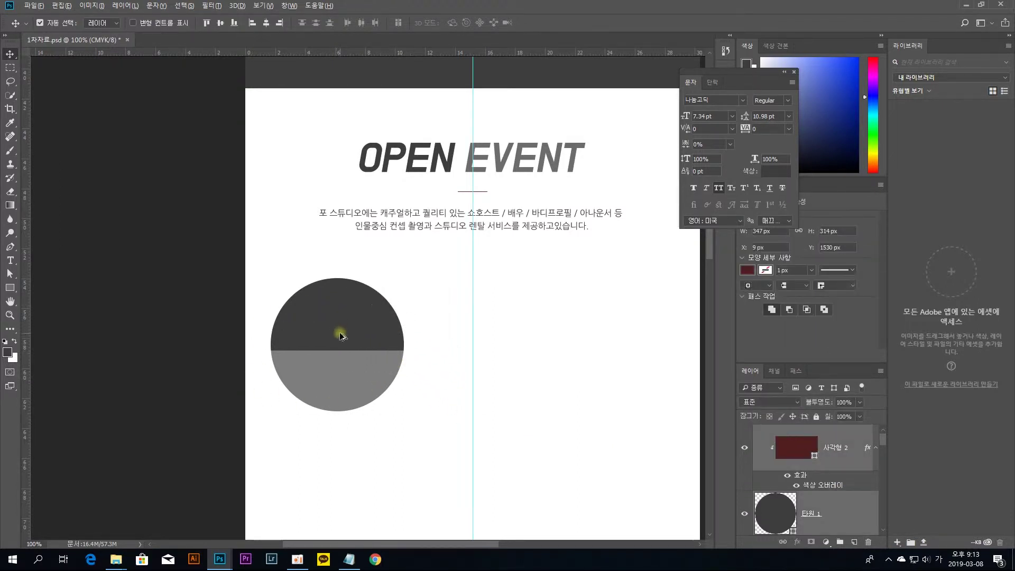
{"action": "left_click", "coordinate": [443, 333]}
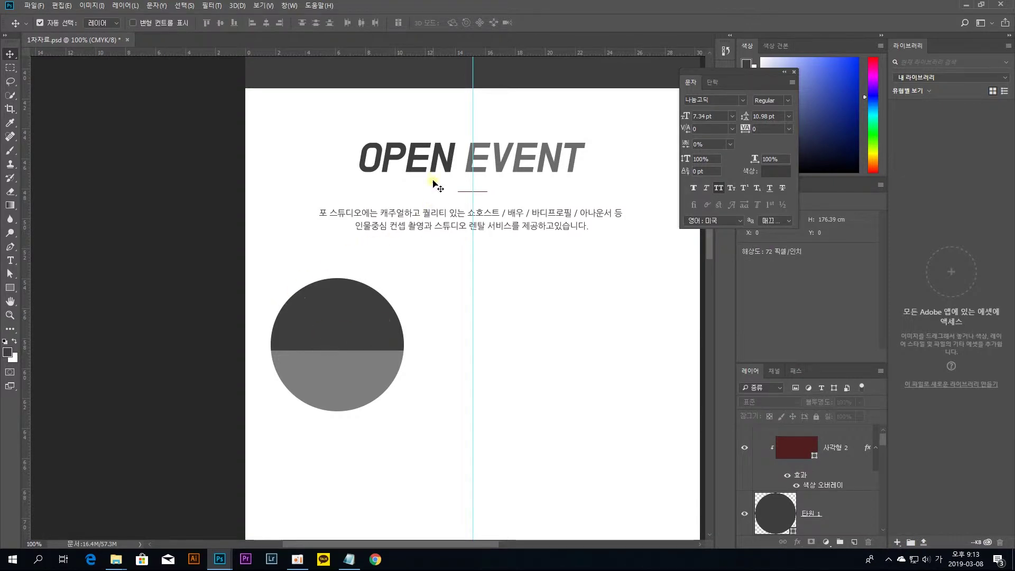
Place a white copy of the OPEN EVENT heading over the upper half of the circle
{"action": "left_click_drag", "start_coordinate": [452, 172], "coordinate": [391, 331]}
{"action": "left_click", "coordinate": [776, 171]}
{"action": "left_click_drag", "start_coordinate": [451, 216], "coordinate": [357, 129]}
{"action": "key", "text": "Escape"}
{"action": "key", "text": "ctrl+z"}
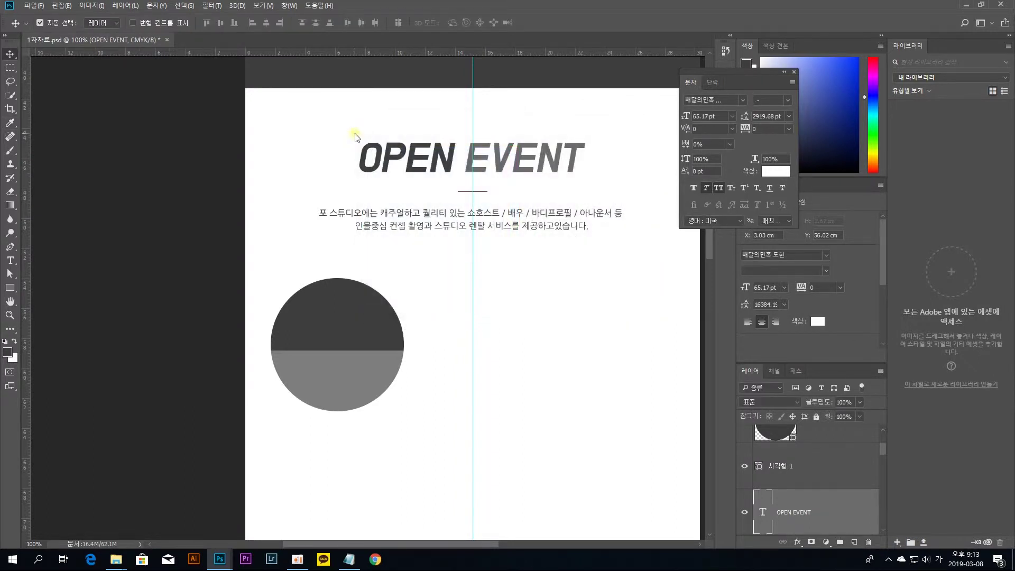
{"action": "key", "text": "ctrl+z"}
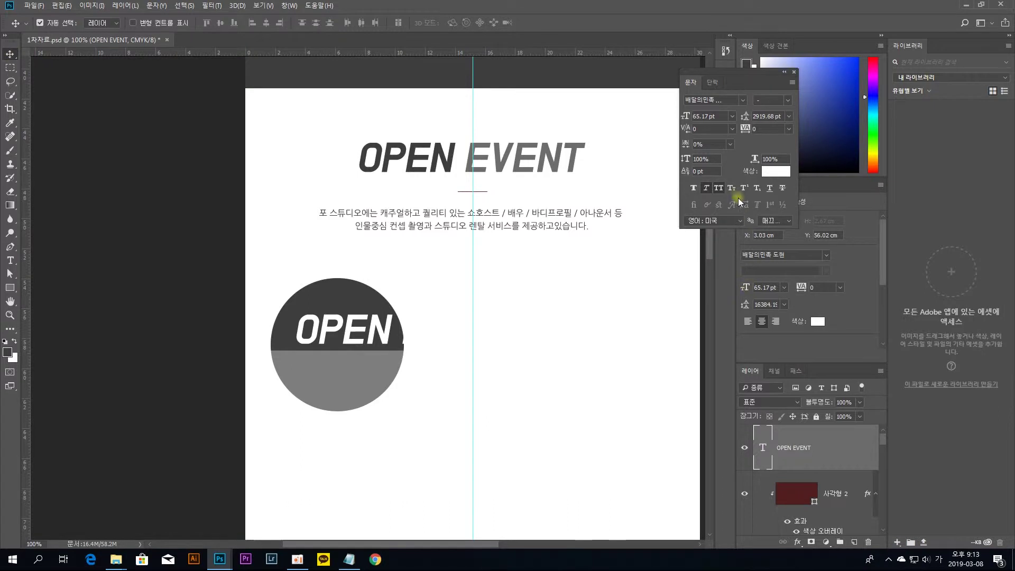
Remove the faux italic from the copied heading, move it up and scale it down to about 35.44 pt
{"action": "left_click", "coordinate": [707, 188]}
{"action": "left_click_drag", "start_coordinate": [365, 336], "coordinate": [368, 323]}
{"action": "key", "text": "ctrl+t"}
{"action": "left_click_drag", "start_coordinate": [520, 336], "coordinate": [418, 317]}
{"action": "key", "text": "Return"}
Shorten the copied heading to "EVENT" and centre it horizontally near the circle's top
{"action": "double_click", "coordinate": [763, 447]}
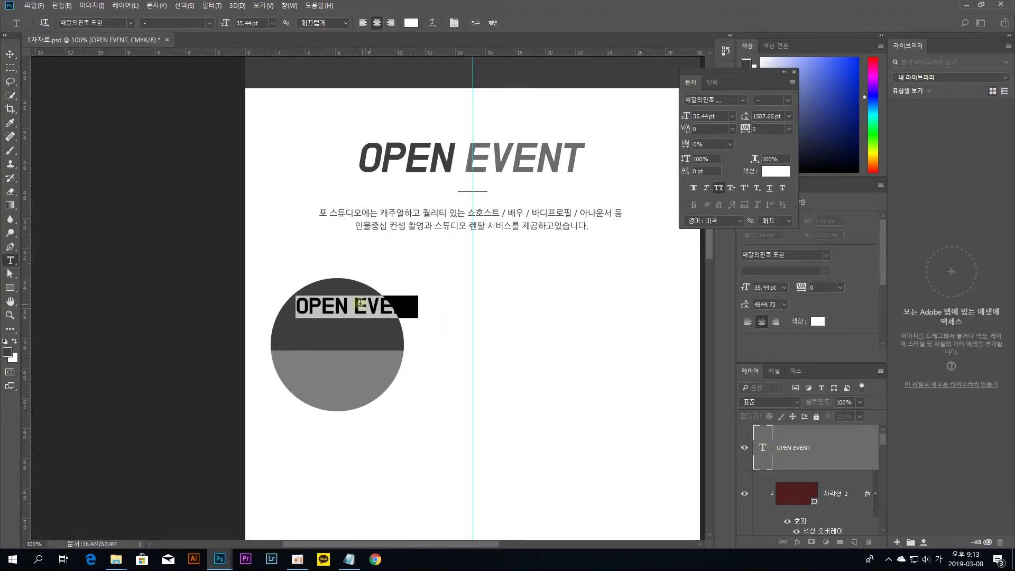
{"action": "left_click_drag", "start_coordinate": [359, 303], "coordinate": [234, 295]}
{"action": "key", "text": "BackSpace"}
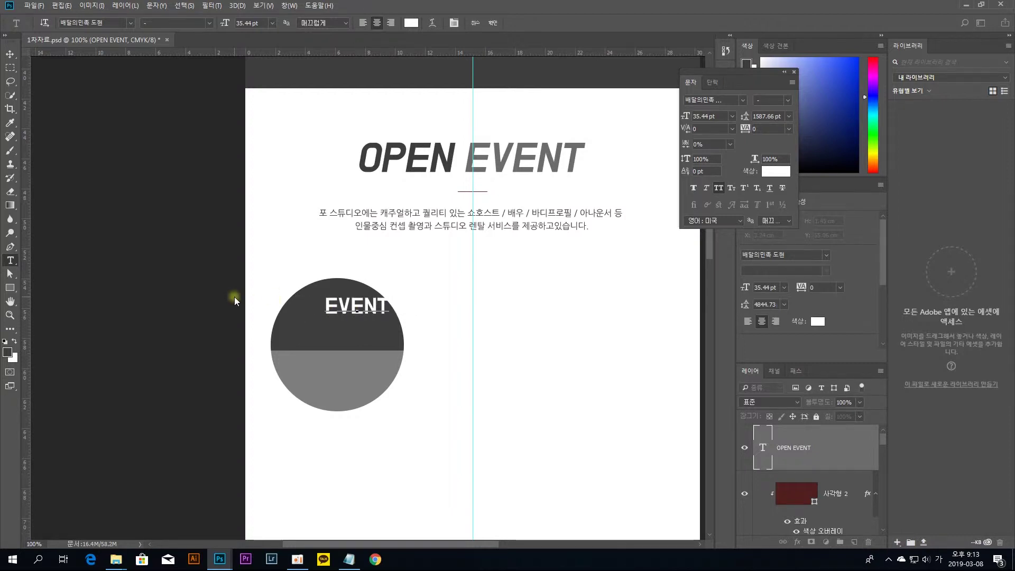
{"action": "key", "text": "ctrl+Return"}
{"action": "key", "text": "v"}
{"action": "left_click_drag", "start_coordinate": [361, 306], "coordinate": [341, 306]}
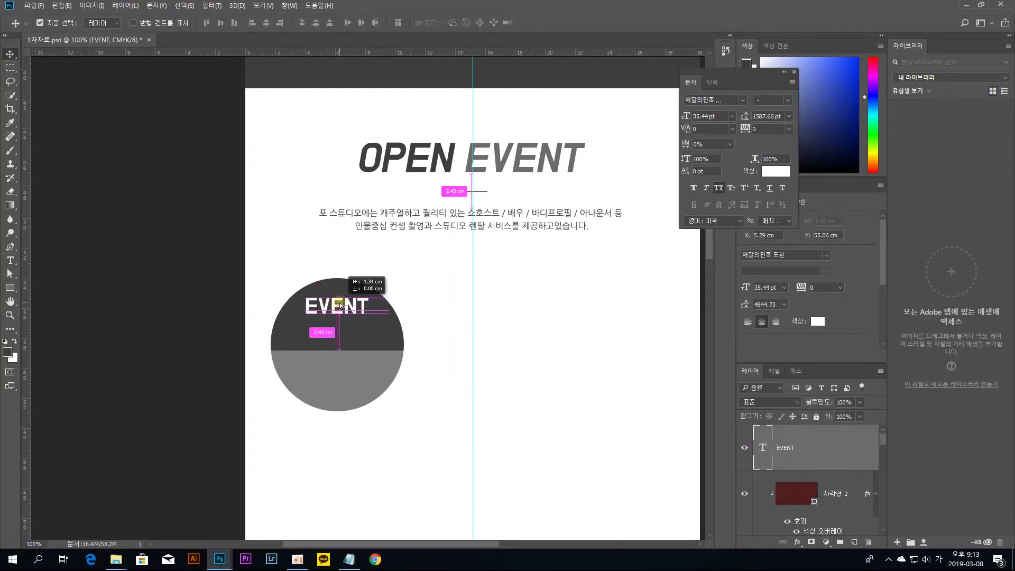
{"action": "left_click", "coordinate": [356, 267]}
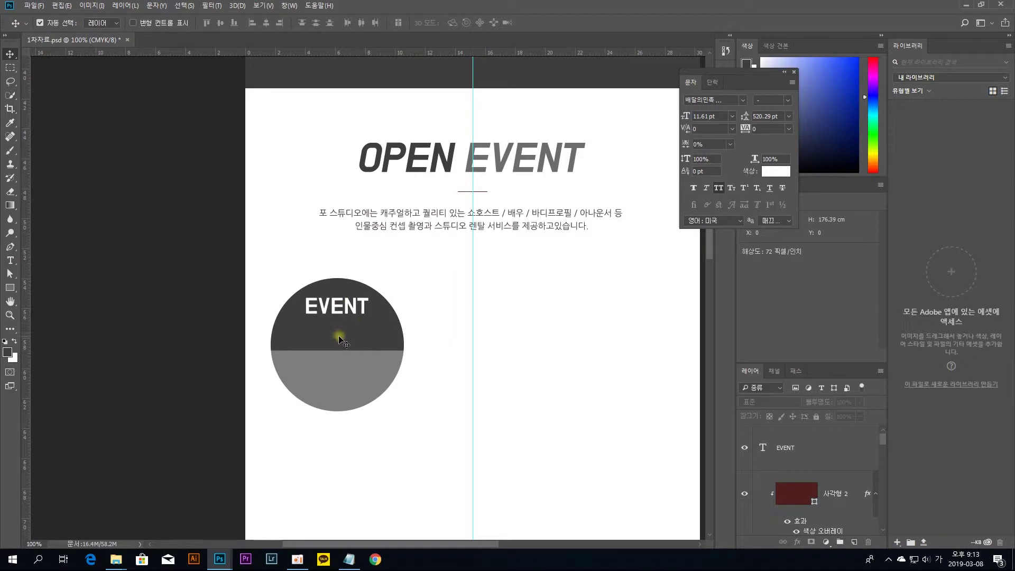
Switch to the Notepad file 이벤트자료, review the wording of the three events and move its window off the canvas
{"action": "key", "text": "alt+Tab"}
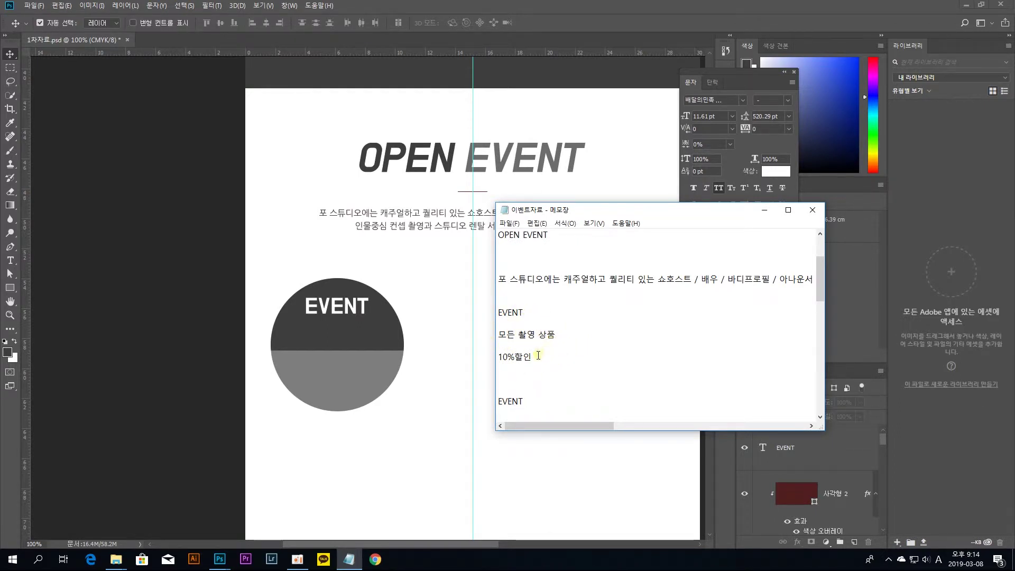
{"action": "scroll", "coordinate": [560, 353], "scroll_direction": "down", "scroll_amount": 1}
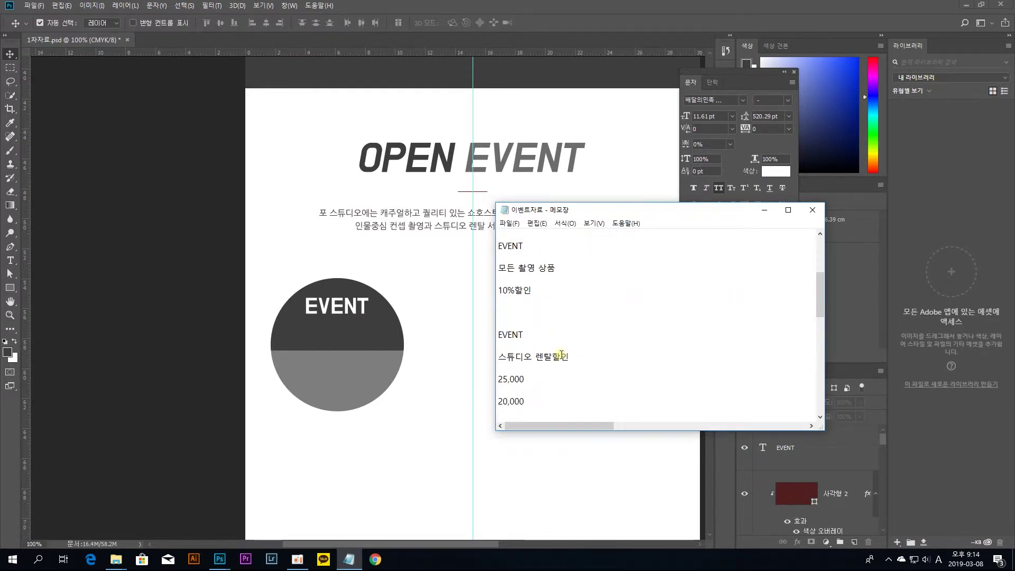
{"action": "scroll", "coordinate": [561, 354], "scroll_direction": "down", "scroll_amount": 1}
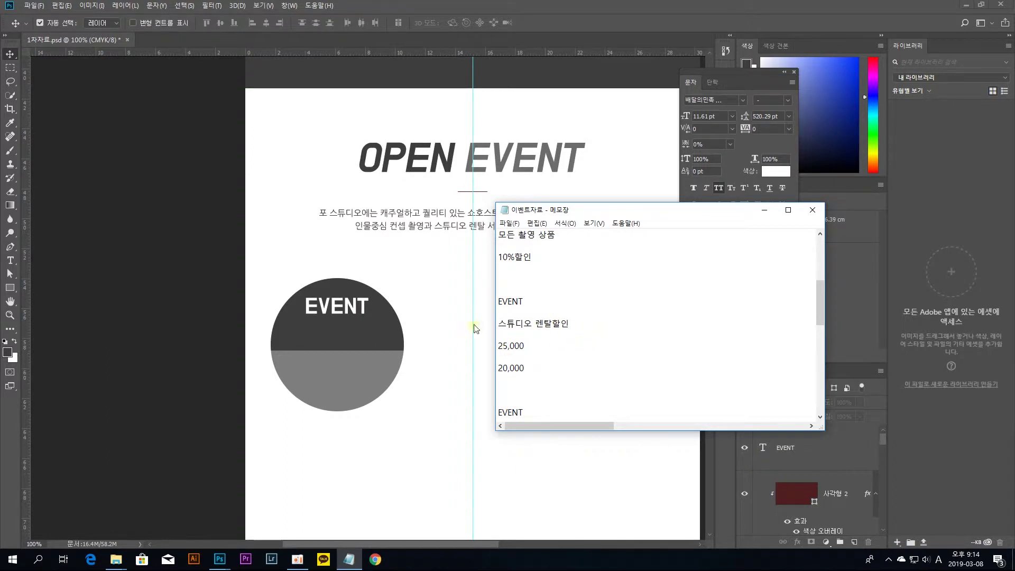
{"action": "scroll", "coordinate": [538, 355], "scroll_direction": "down", "scroll_amount": 1}
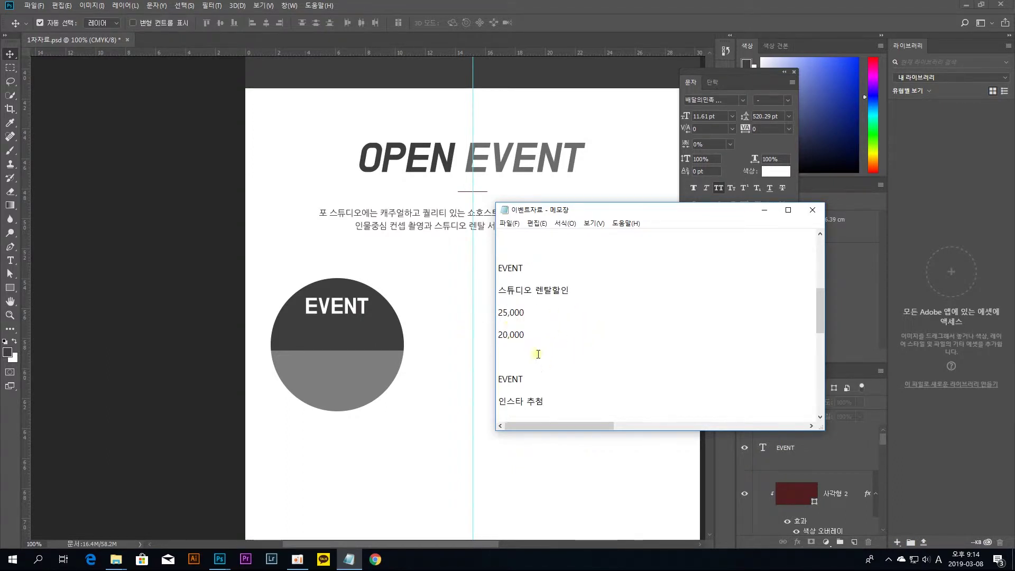
{"action": "scroll", "coordinate": [549, 359], "scroll_direction": "down", "scroll_amount": 1}
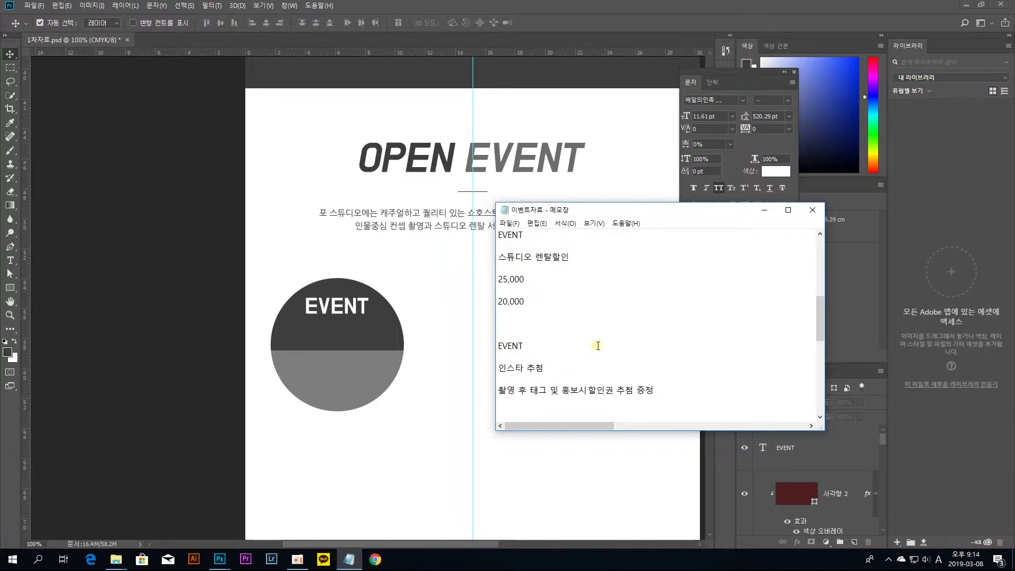
{"action": "left_click_drag", "start_coordinate": [581, 212], "coordinate": [1014, 197]}
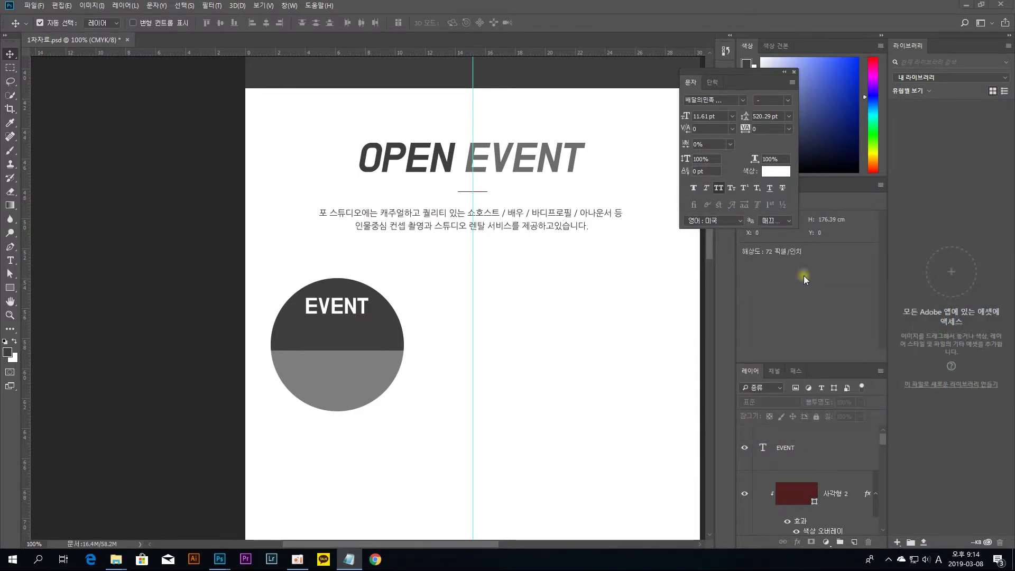
Duplicate the EVENT text directly beneath itself in the circle and replace the copy's wording with "모든 촬영 상품"
{"action": "left_click", "coordinate": [354, 309]}
{"action": "left_click_drag", "start_coordinate": [353, 310], "coordinate": [265, 335]}
{"action": "double_click", "coordinate": [354, 336]}
{"action": "type", "text": "모든 촬영 상품"}
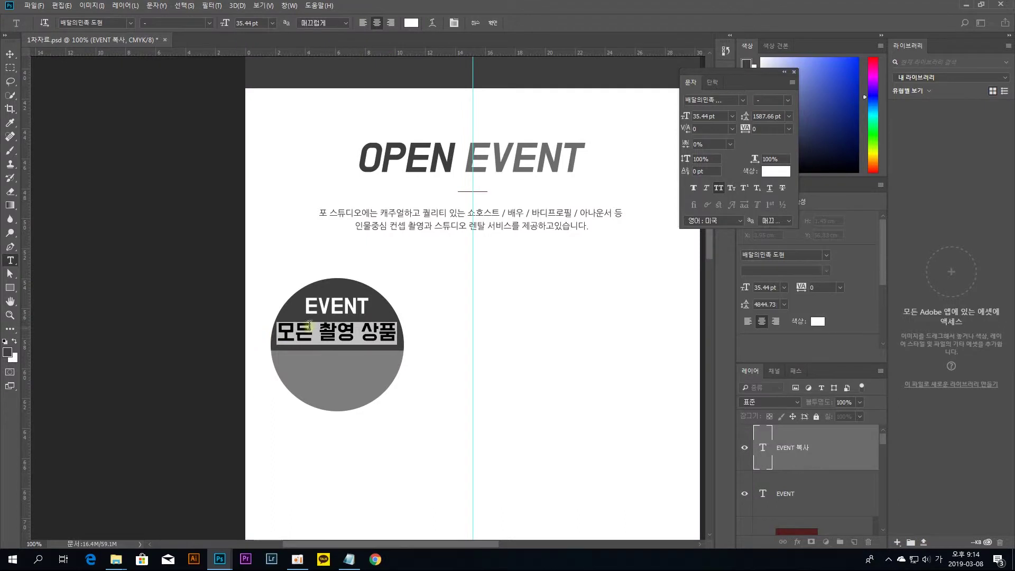
{"action": "left_click", "coordinate": [10, 54]}
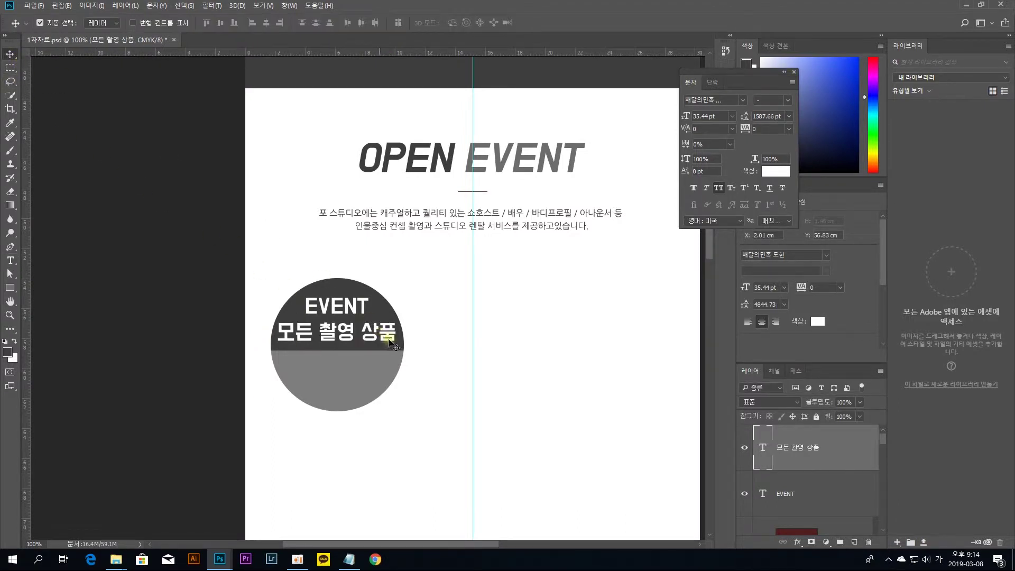
Duplicate the "모든 촬영 상품" text into the circle's lighter lower half and replace the copy's wording with "10%할인"
{"action": "left_click_drag", "start_coordinate": [382, 329], "coordinate": [381, 363]}
{"action": "double_click", "coordinate": [763, 448]}
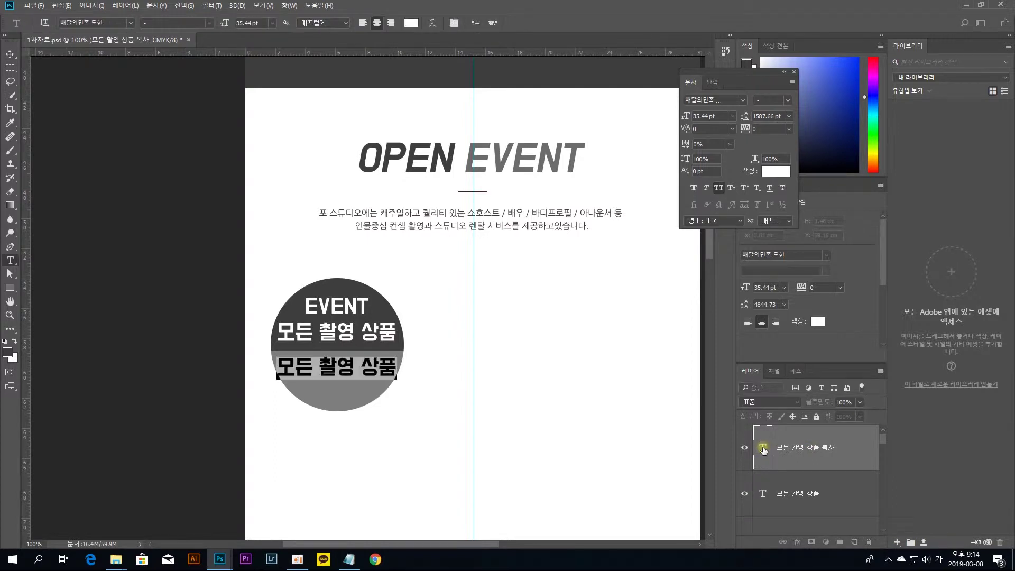
{"action": "type", "text": "10%"}
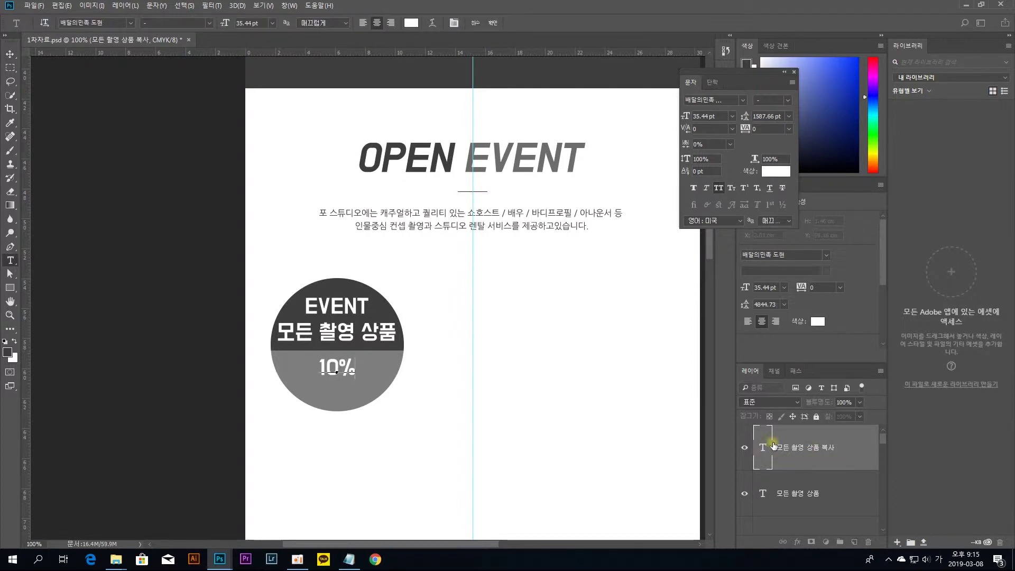
{"action": "type", "text": "할이"}
{"action": "type", "text": "인"}
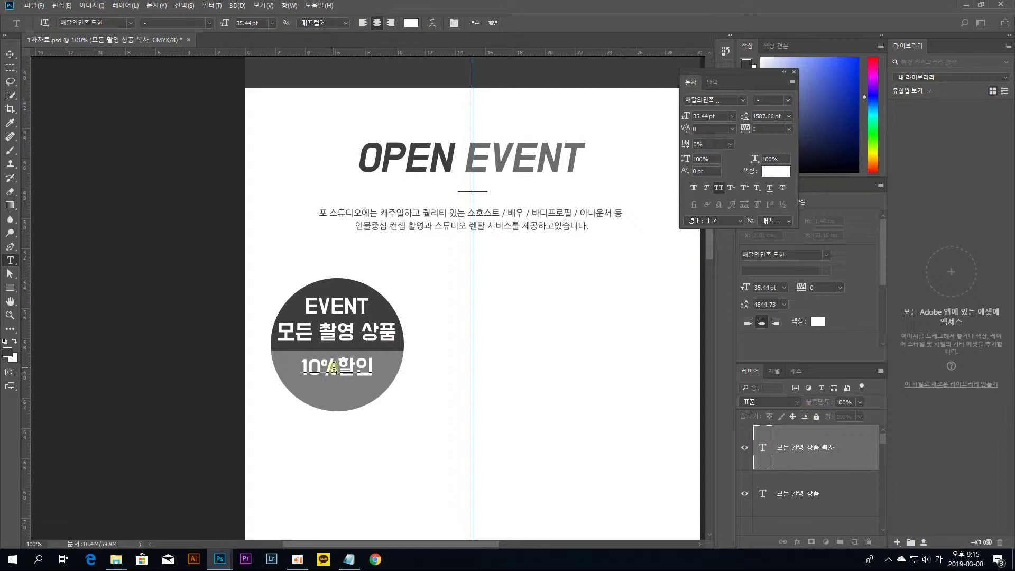
Enlarge the "10%" part of the discount text to 55 pt and move the line slightly down in the lower half
{"action": "mouse_move", "coordinate": [321, 366]}
{"action": "left_mouse_down"}
{"action": "mouse_move", "coordinate": [307, 365]}
{"action": "mouse_move", "coordinate": [338, 366]}
{"action": "left_mouse_up"}
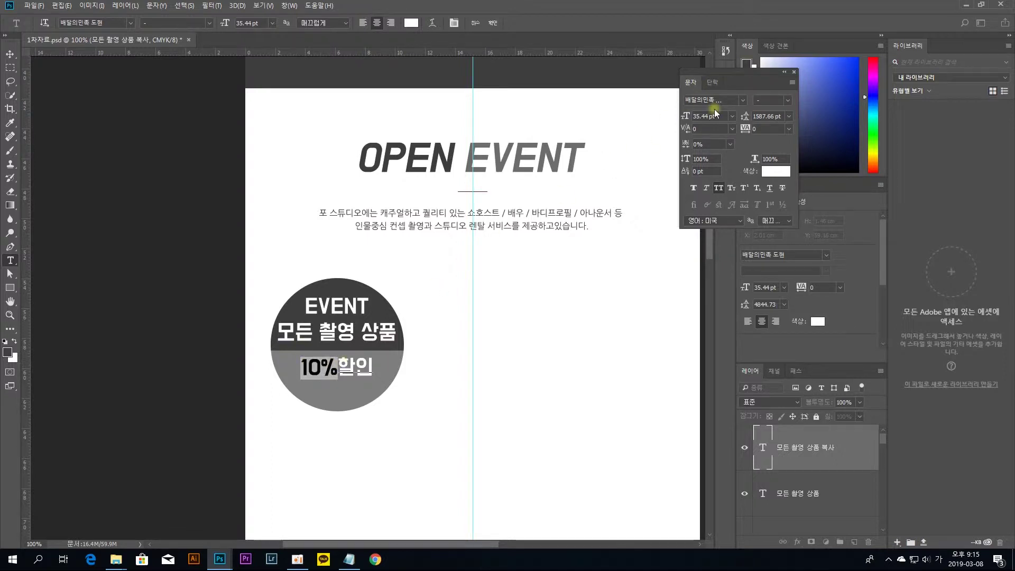
{"action": "scroll", "coordinate": [720, 115], "scroll_direction": "up", "scroll_amount": 16}
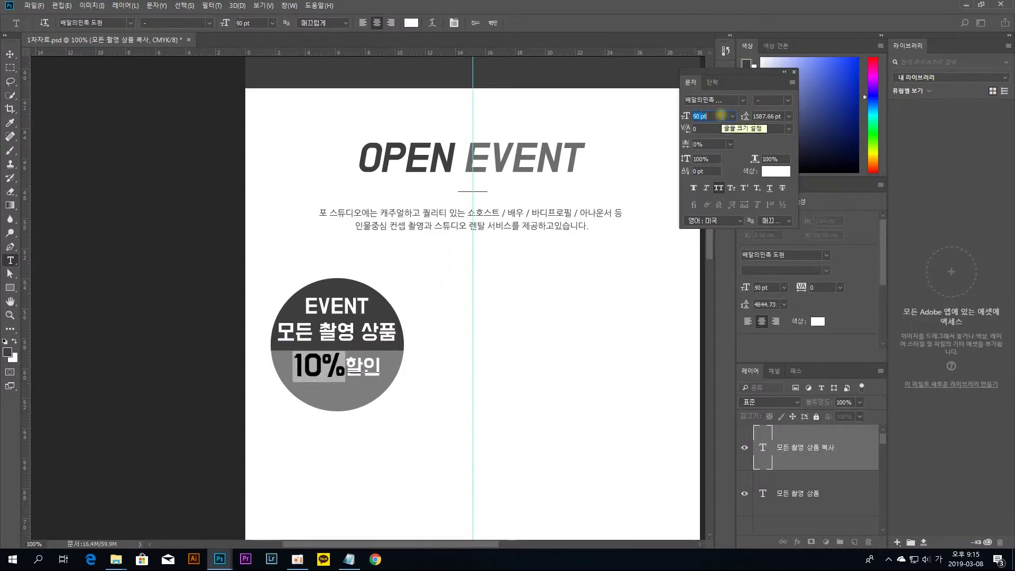
{"action": "scroll", "coordinate": [721, 114], "scroll_direction": "up", "scroll_amount": 2}
{"action": "scroll", "coordinate": [721, 115], "scroll_direction": "up", "scroll_amount": 1}
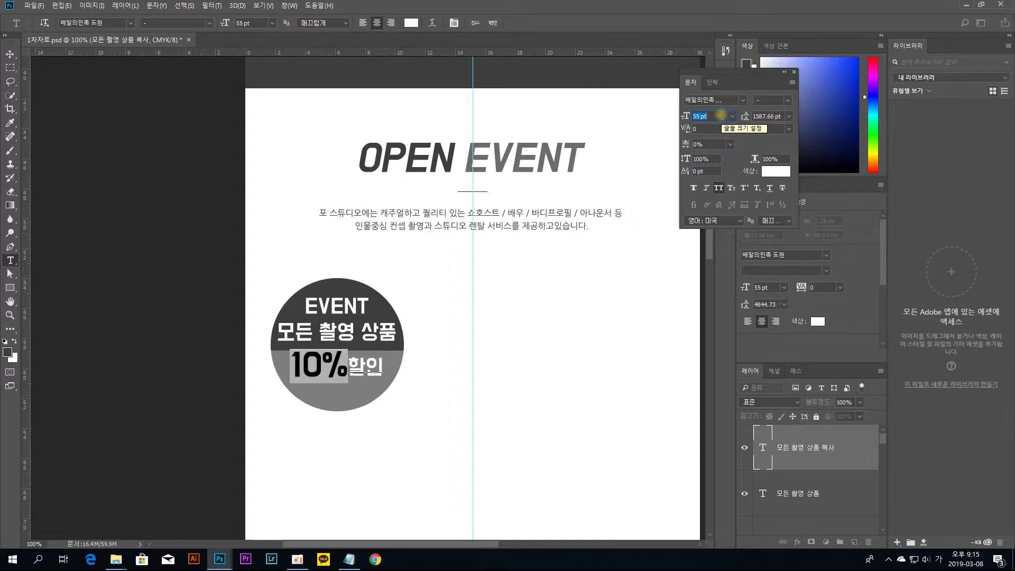
{"action": "left_click", "coordinate": [8, 53]}
{"action": "left_click_drag", "start_coordinate": [361, 373], "coordinate": [364, 380]}
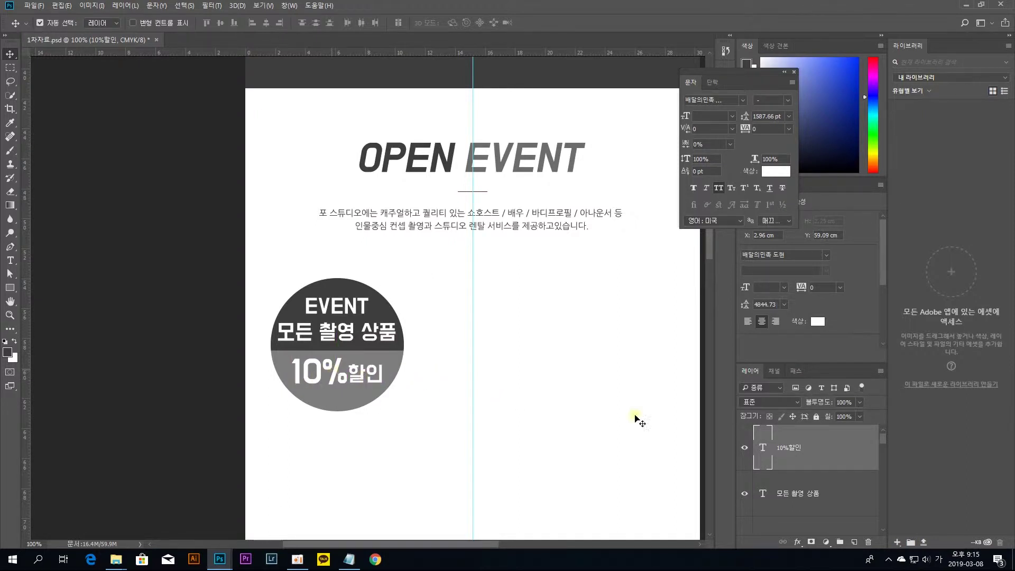
Reduce only the "%" sign in the discount text to 39 pt
{"action": "double_click", "coordinate": [763, 447]}
{"action": "left_click_drag", "start_coordinate": [323, 374], "coordinate": [348, 375]}
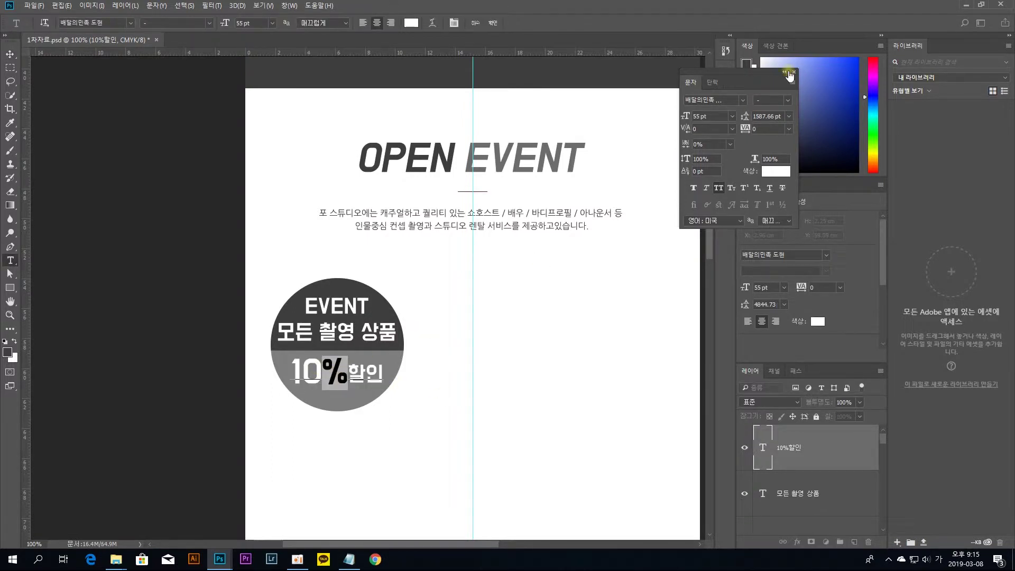
{"action": "scroll", "coordinate": [719, 116], "scroll_direction": "down", "scroll_amount": 16}
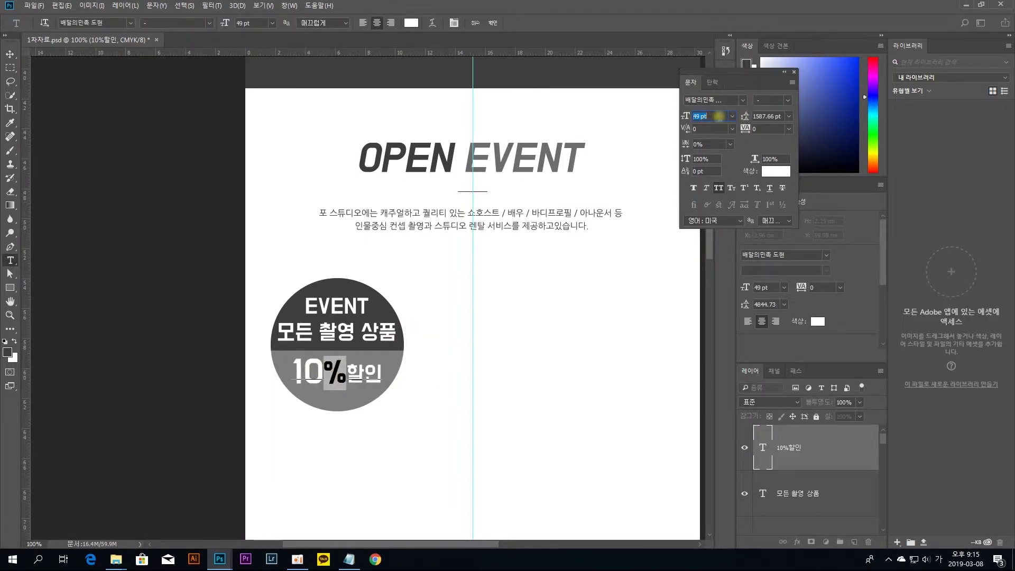
{"action": "scroll", "coordinate": [719, 116], "scroll_direction": "down", "scroll_amount": 1}
{"action": "scroll", "coordinate": [720, 115], "scroll_direction": "up", "scroll_amount": 1}
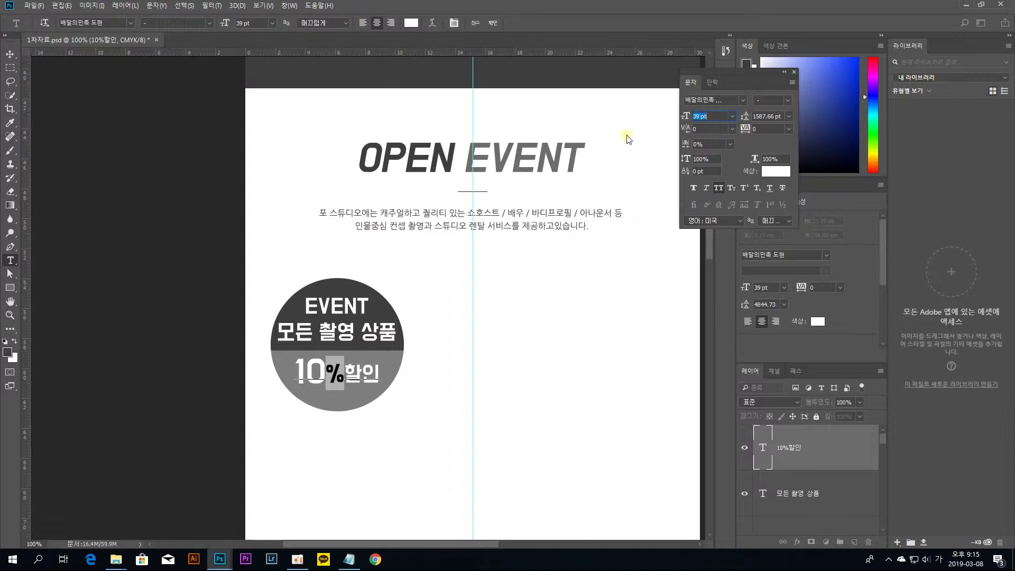
{"action": "key", "text": "ctrl+Return"}
{"action": "key", "text": "v"}
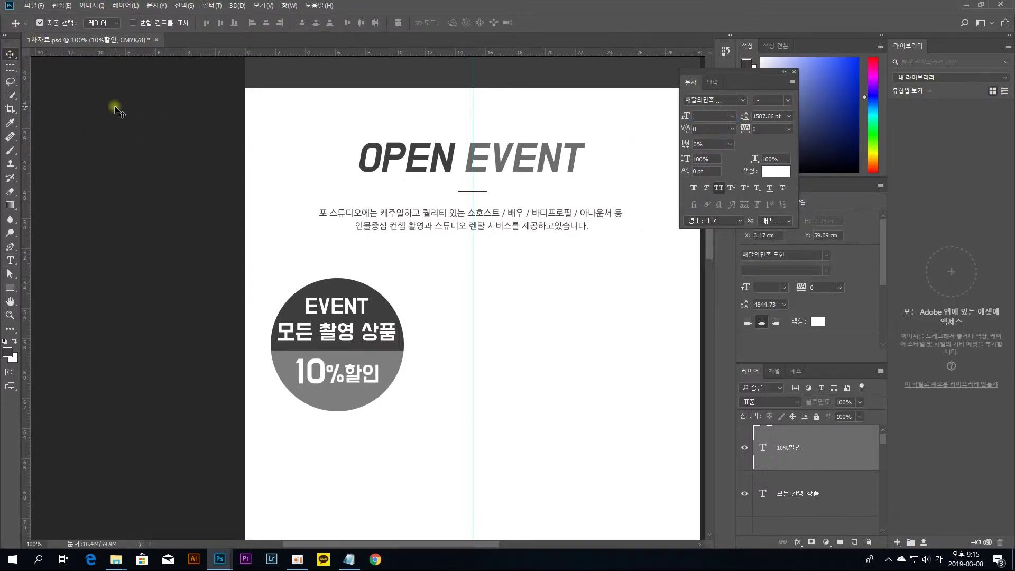
Draw a small circle of 52 × 52 px with the Ellipse tool over the badge's upper-left edge
{"action": "left_click", "coordinate": [414, 360]}
{"action": "left_click_drag", "start_coordinate": [199, 338], "coordinate": [165, 333]}
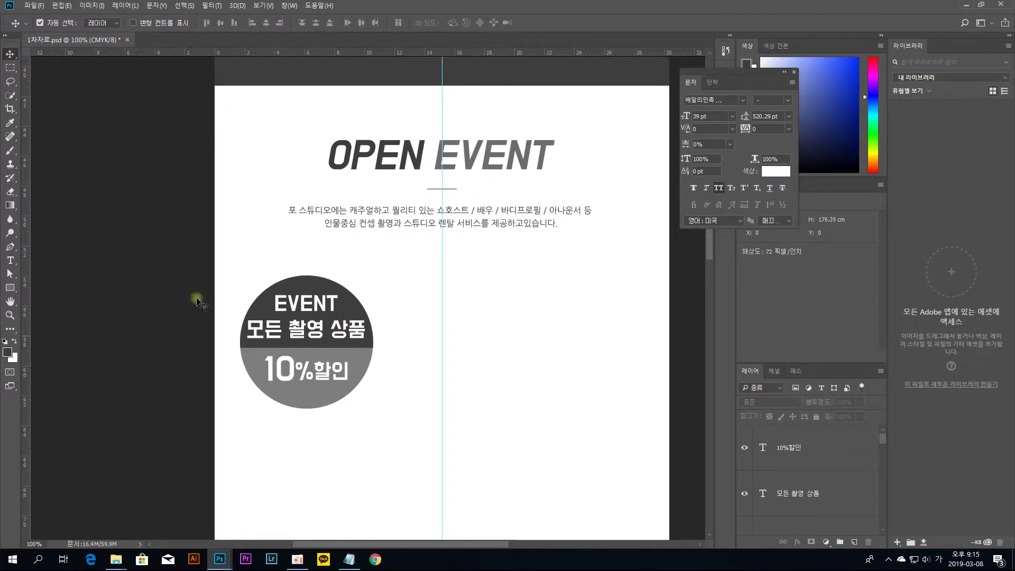
{"action": "left_click", "coordinate": [10, 288]}
{"action": "left_click", "coordinate": [50, 307]}
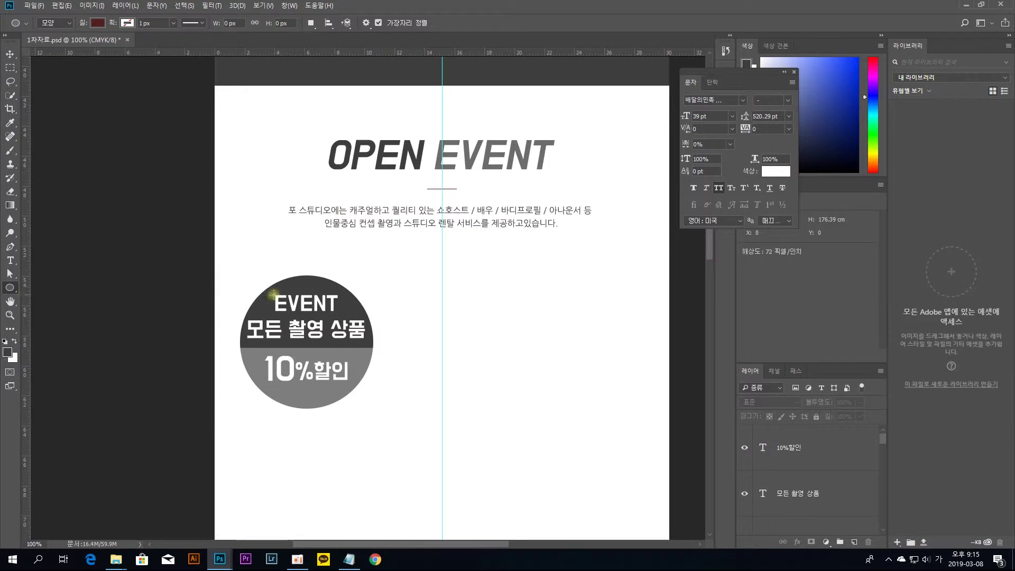
{"action": "left_click_drag", "start_coordinate": [242, 280], "coordinate": [271, 312]}
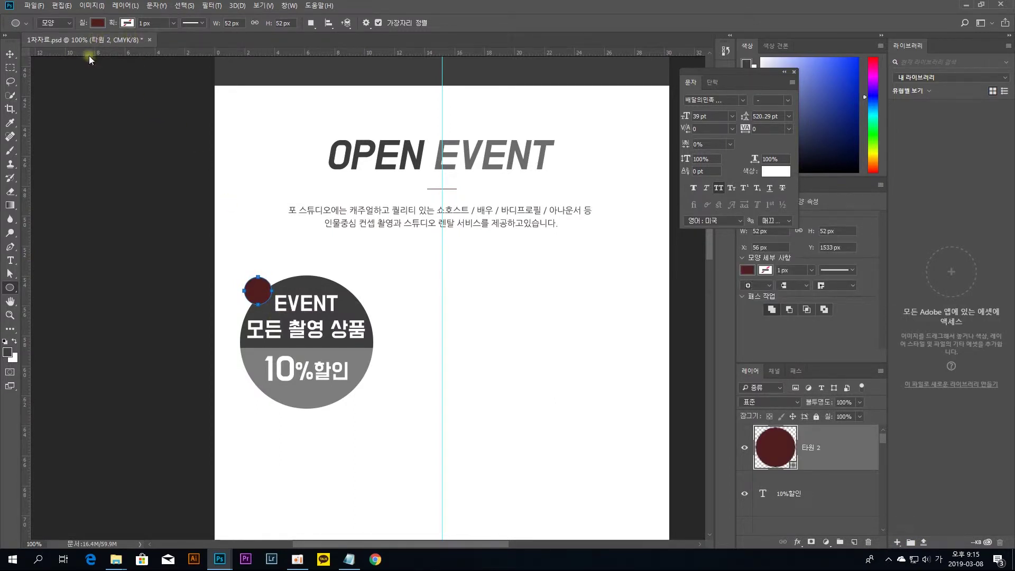
Fill the small circle with the recently used dark grey and give it a white 1 px stroke
{"action": "left_click", "coordinate": [98, 23]}
{"action": "left_click", "coordinate": [99, 23]}
{"action": "left_click", "coordinate": [99, 23]}
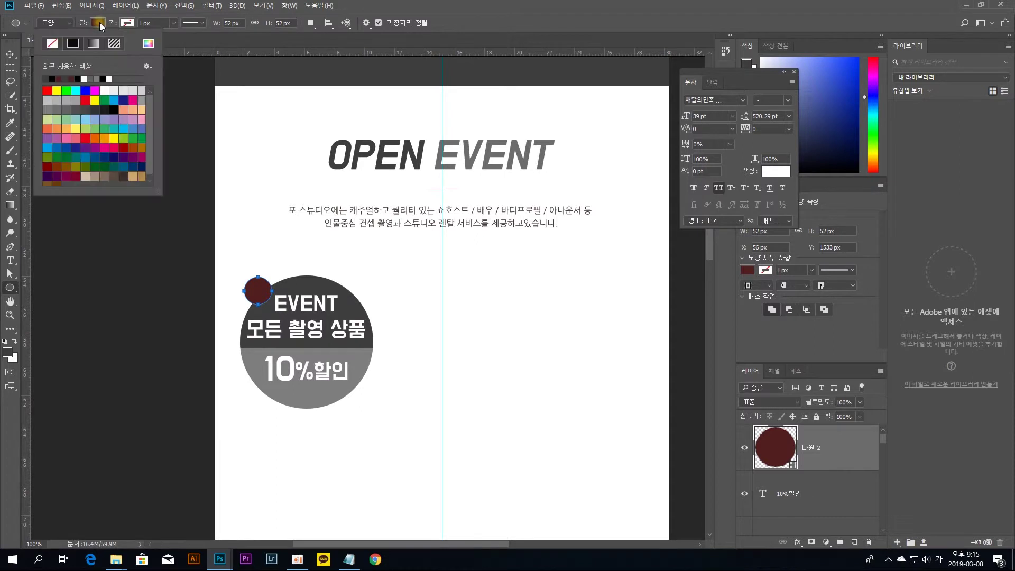
{"action": "left_click", "coordinate": [51, 77]}
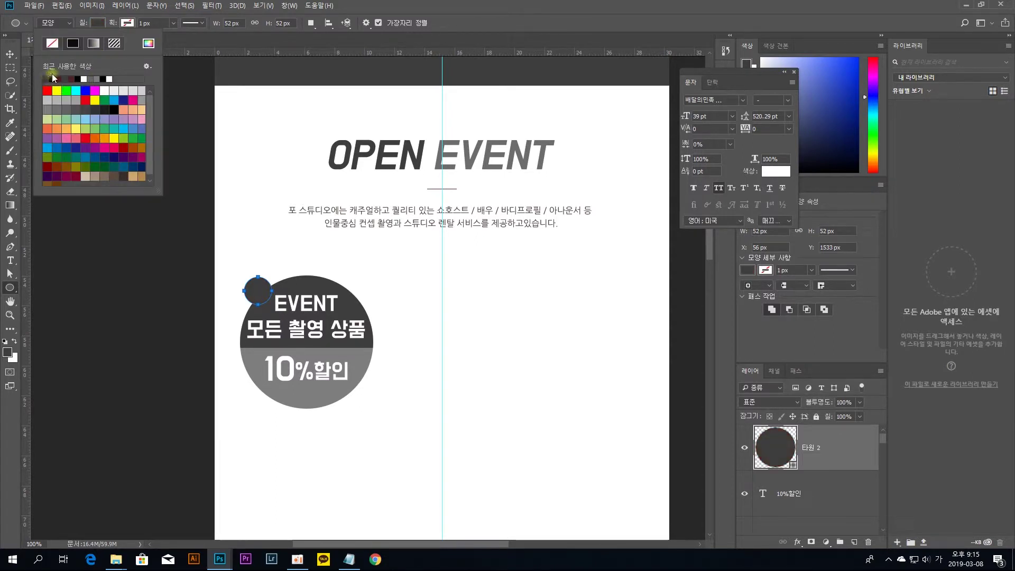
{"action": "left_click", "coordinate": [127, 23]}
{"action": "left_click", "coordinate": [127, 24]}
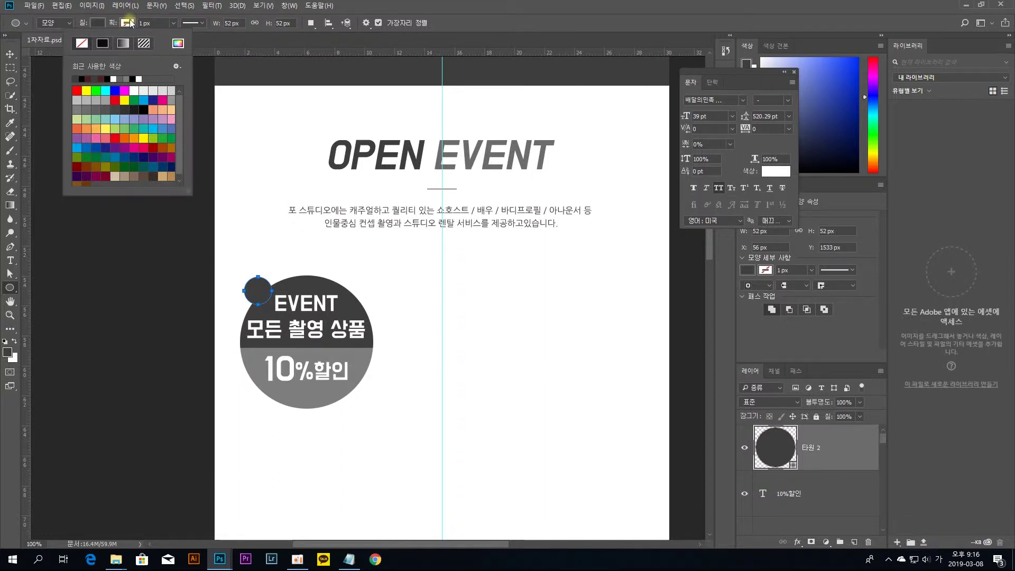
{"action": "left_click", "coordinate": [135, 90]}
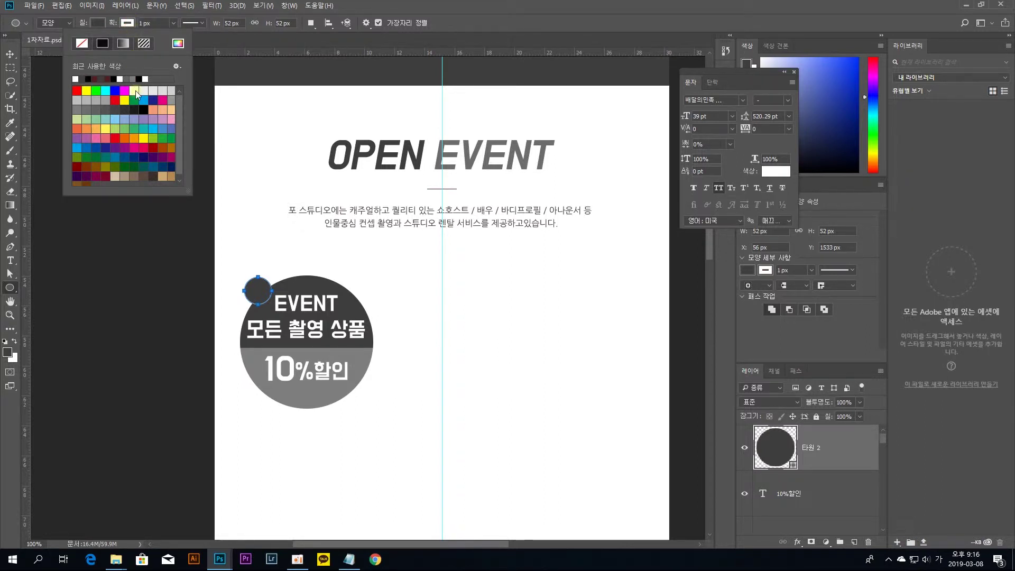
{"action": "left_click", "coordinate": [10, 54]}
{"action": "left_click", "coordinate": [102, 118]}
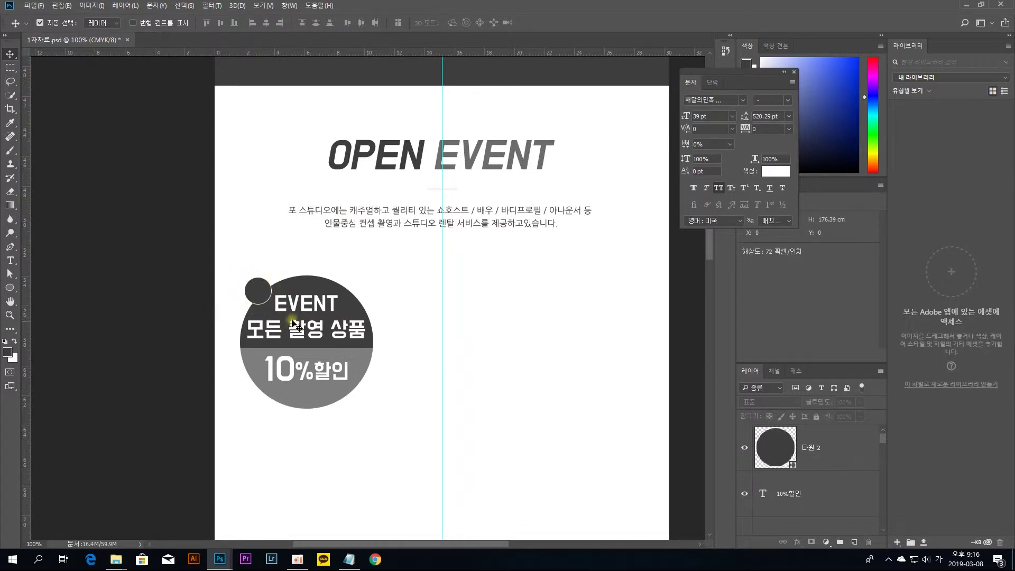
Duplicate the EVENT text above the small circle's layer, change the copy to "1" and centre it in the small circle
{"action": "left_click", "coordinate": [317, 305]}
{"action": "left_click_drag", "start_coordinate": [316, 304], "coordinate": [288, 299]}
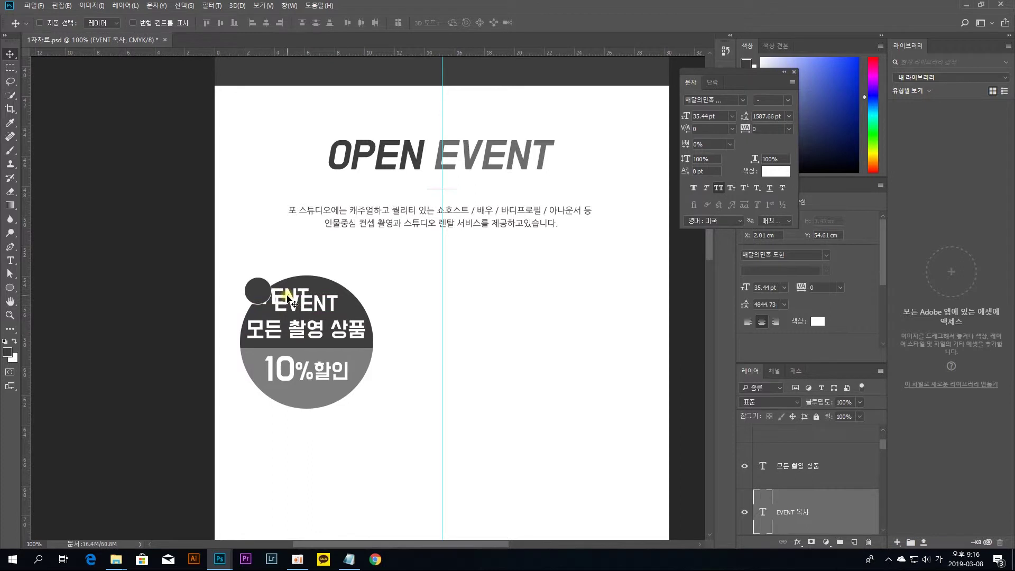
{"action": "double_click", "coordinate": [763, 451]}
{"action": "type", "text": "1"}
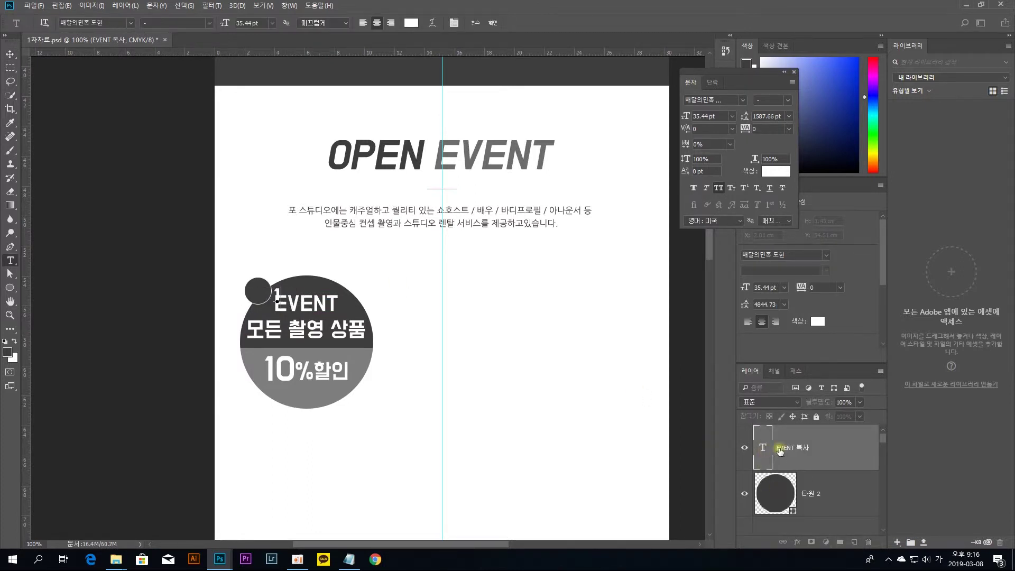
{"action": "left_click", "coordinate": [9, 54]}
{"action": "left_click_drag", "start_coordinate": [278, 296], "coordinate": [258, 289]}
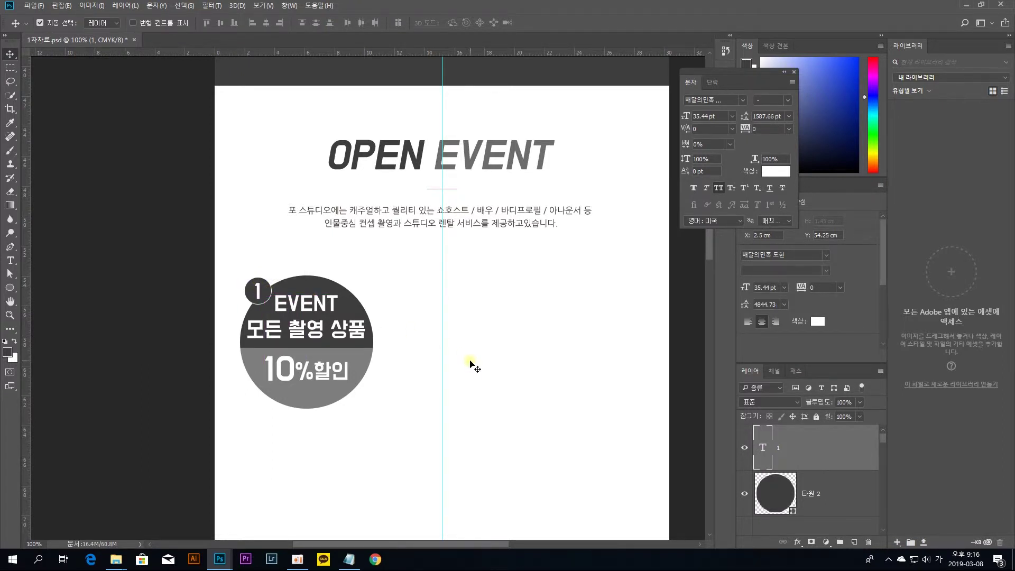
Duplicate the complete badge twice to the right and shift the badges to form a horizontal row of three
{"action": "left_click_drag", "start_coordinate": [215, 264], "coordinate": [412, 426]}
{"action": "left_click_drag", "start_coordinate": [304, 328], "coordinate": [437, 336]}
{"action": "left_click_drag", "start_coordinate": [245, 271], "coordinate": [566, 449]}
{"action": "mouse_move", "coordinate": [492, 385]}
{"action": "left_mouse_down"}
{"action": "mouse_move", "coordinate": [487, 358]}
{"action": "mouse_move", "coordinate": [476, 355]}
{"action": "left_mouse_up"}
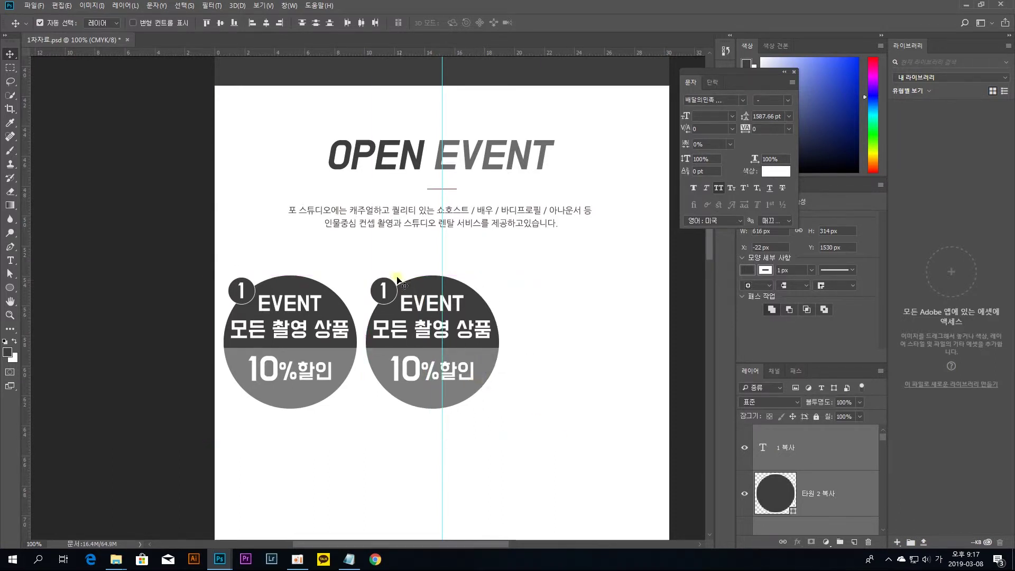
{"action": "left_click_drag", "start_coordinate": [442, 360], "coordinate": [572, 358]}
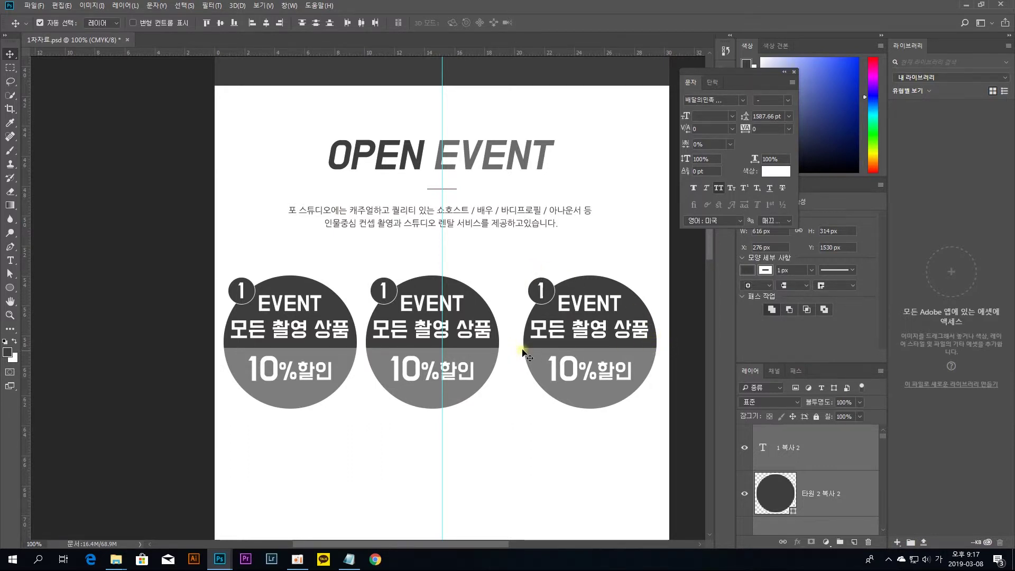
Move the middle badge right until it is centred on the vertical guide
{"action": "left_click_drag", "start_coordinate": [374, 267], "coordinate": [480, 372]}
{"action": "key", "text": "ctrl+t"}
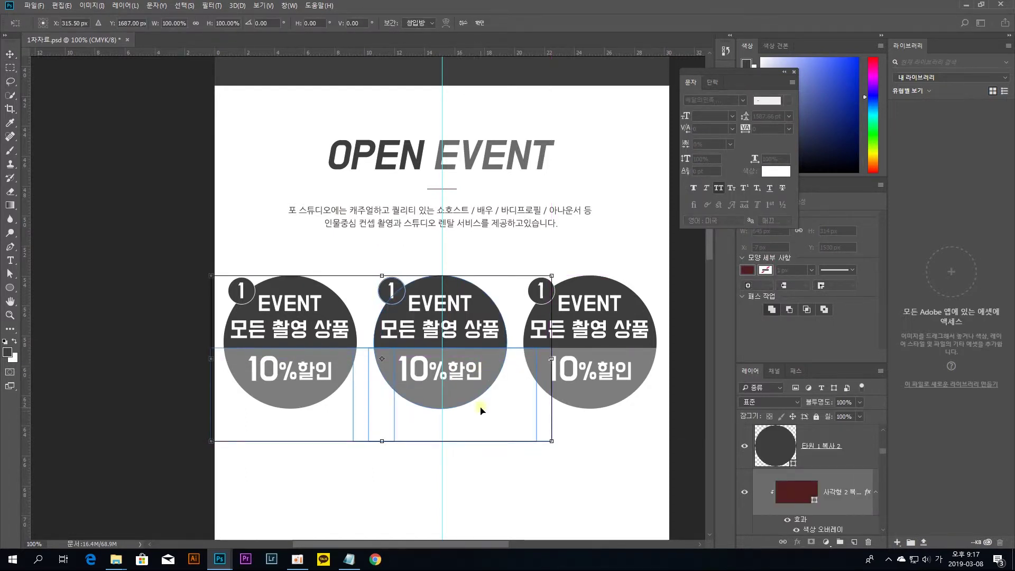
{"action": "key", "text": "Return"}
{"action": "left_click_drag", "start_coordinate": [468, 427], "coordinate": [396, 266]}
{"action": "key", "text": "Right"}
{"action": "key", "text": "Right"}
{"action": "key", "text": "Right"}
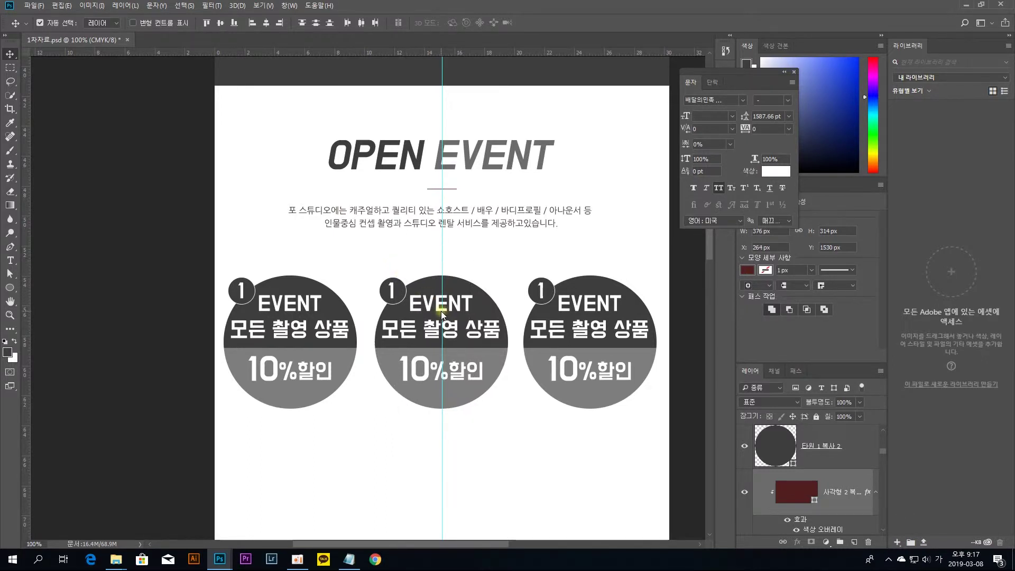
{"action": "left_click_drag", "start_coordinate": [443, 314], "coordinate": [441, 314]}
{"action": "left_click_drag", "start_coordinate": [394, 259], "coordinate": [464, 431]}
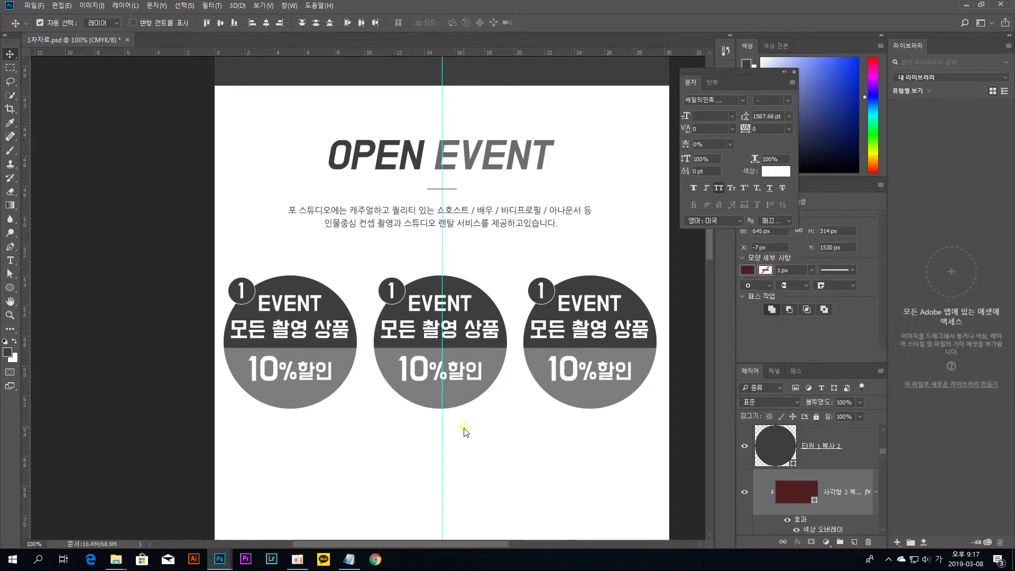
{"action": "key", "text": "Right"}
{"action": "key", "text": "Right"}
{"action": "key", "text": "Right"}
{"action": "key", "text": "Right"}
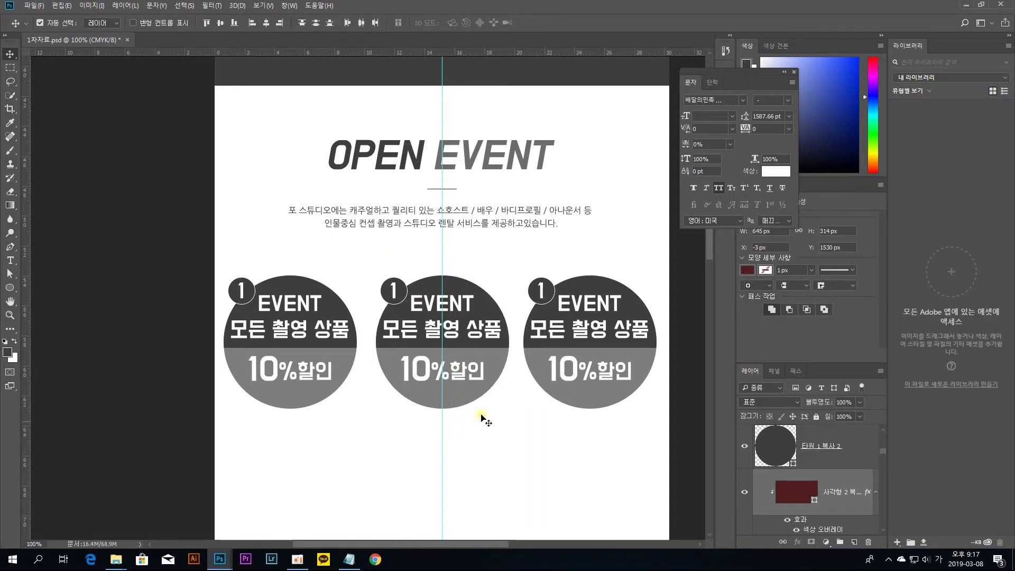
Nudge the first badge about 7 px right to even out the gaps between the three badges
{"action": "left_click_drag", "start_coordinate": [220, 262], "coordinate": [333, 446]}
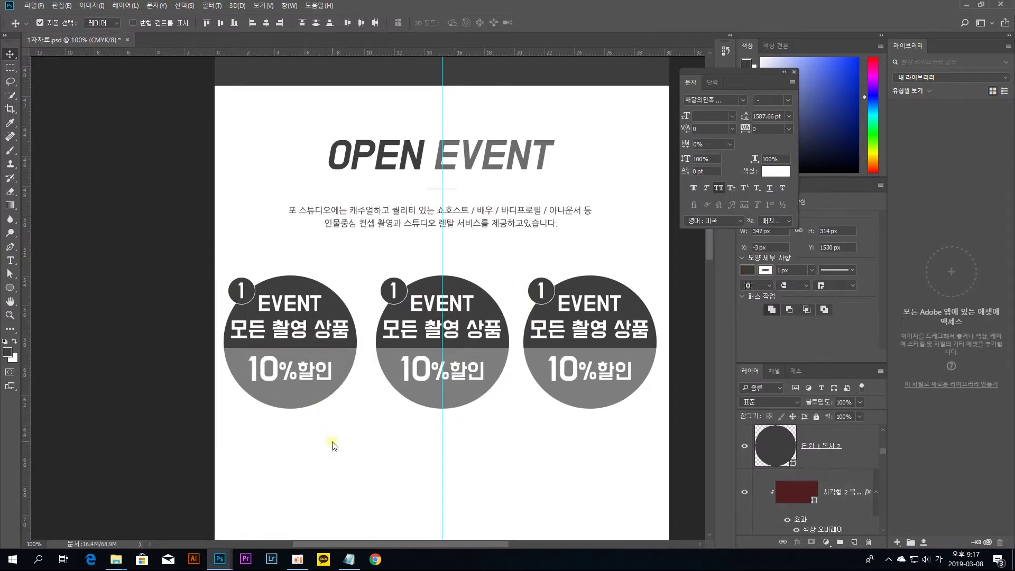
{"action": "key", "text": "Right"}
{"action": "key", "text": "Right"}
{"action": "key", "text": "Right"}
{"action": "key", "text": "Right"}
{"action": "key", "text": "Right"}
{"action": "key", "text": "Right"}
{"action": "key", "text": "Right"}
{"action": "key", "text": "Right"}
{"action": "key", "text": "Right"}
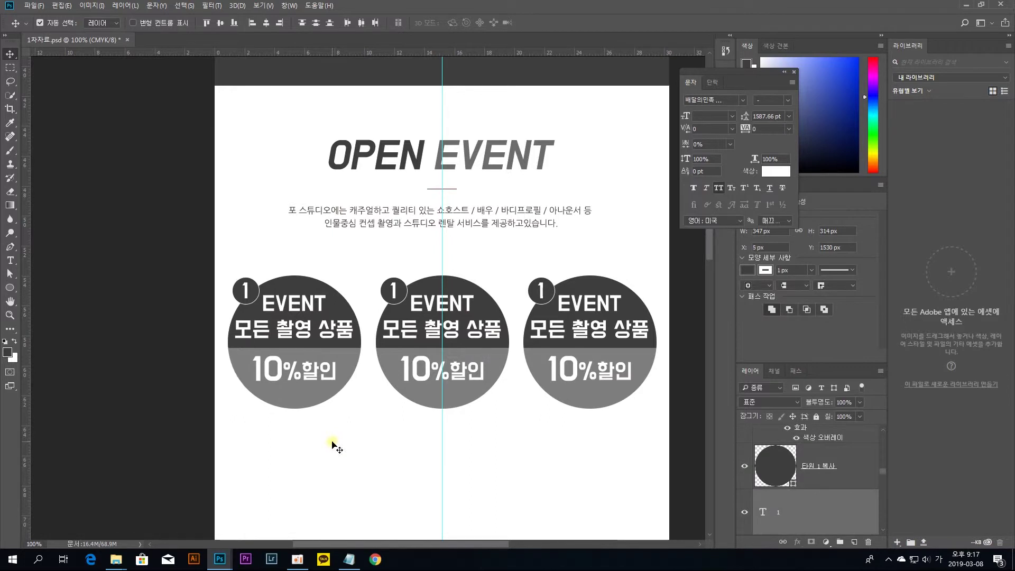
{"action": "key", "text": "Left"}
{"action": "key", "text": "Left"}
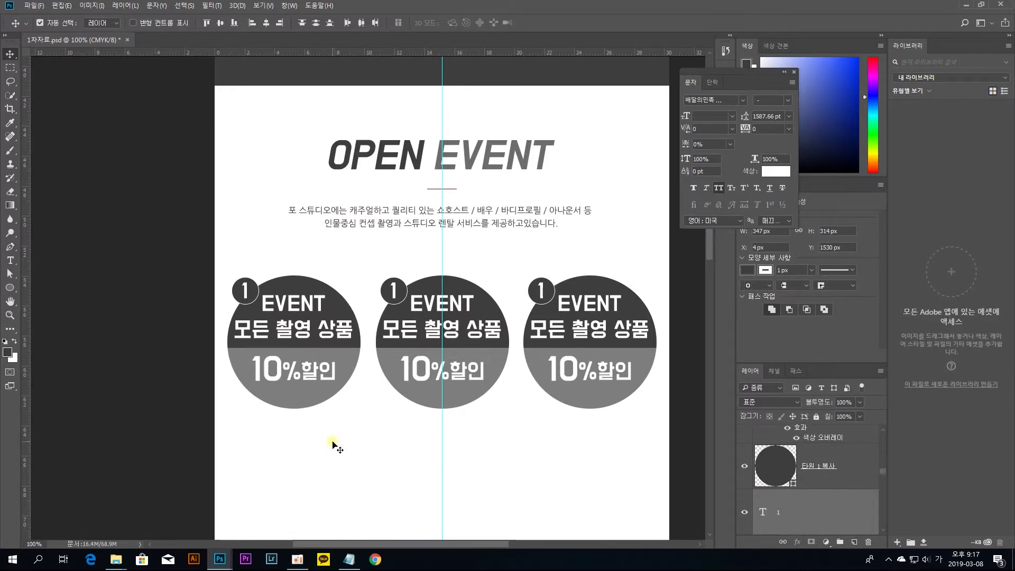
{"action": "left_click", "coordinate": [595, 246]}
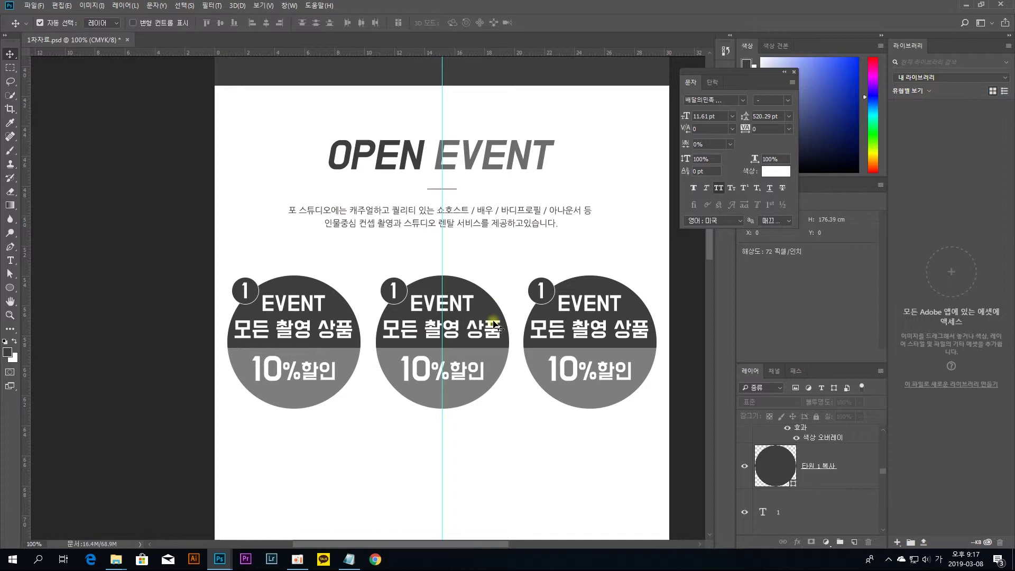
Replace the "모든 촬영 상품" line in the middle badge with "스튜디오 렌탈할인"
{"action": "left_click", "coordinate": [430, 334]}
{"action": "key", "text": "alt+Tab"}
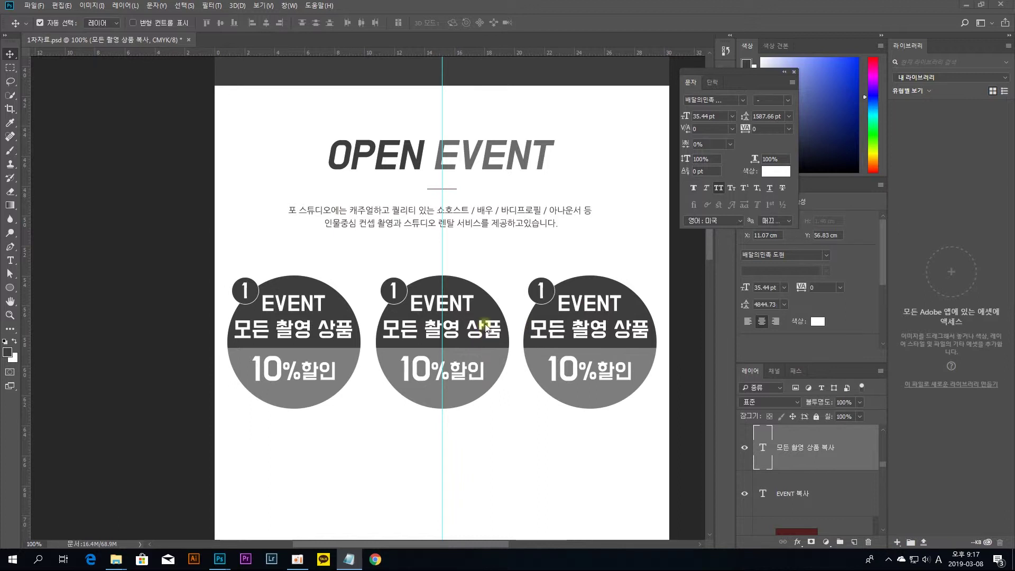
{"action": "key", "text": "alt+Tab"}
{"action": "double_click", "coordinate": [763, 447]}
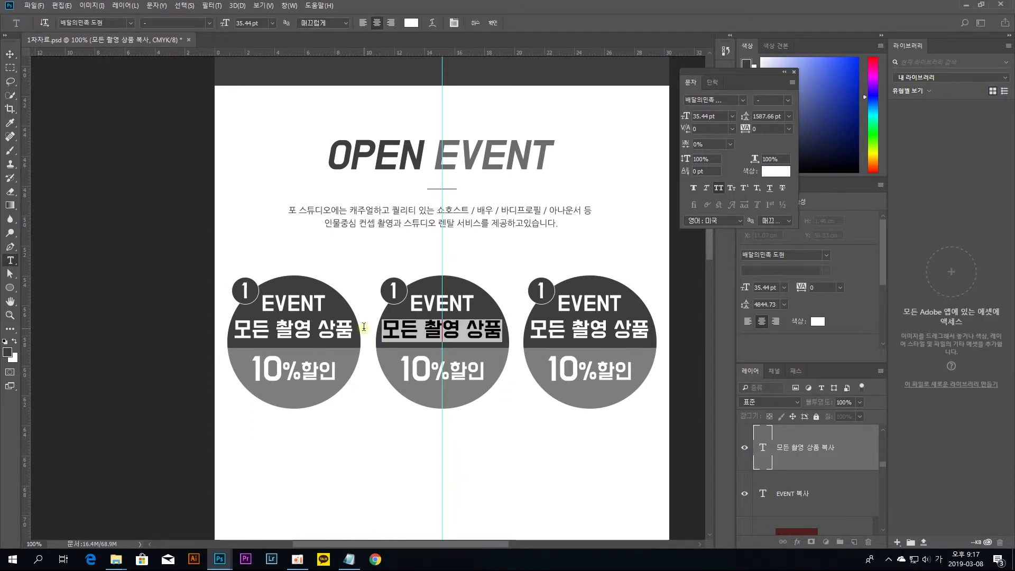
{"action": "type", "text": "스튜디오 렌탈할인"}
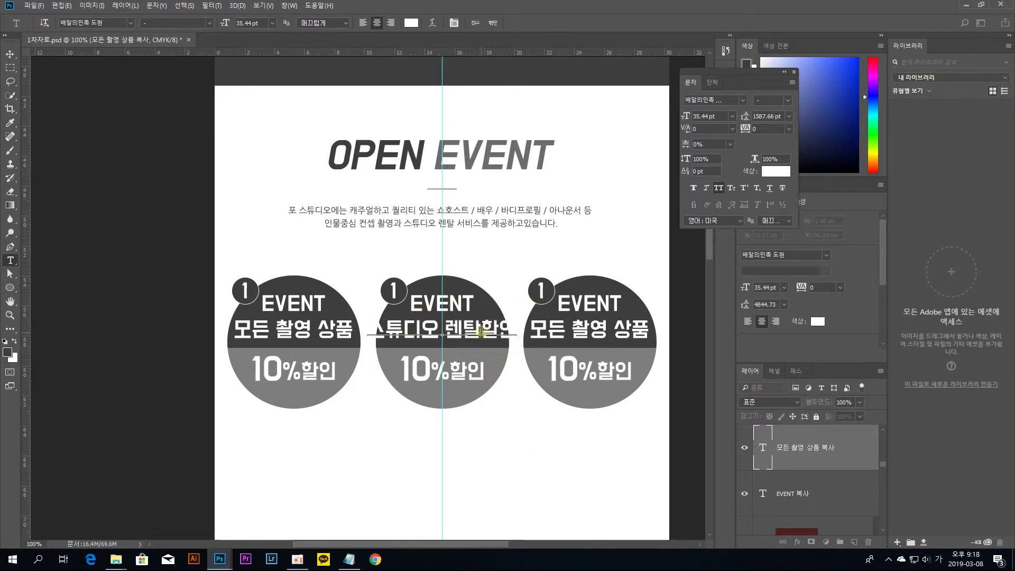
Set the font size of the "스튜디오 렌탈할인" line in the middle badge to 26 pt
{"action": "key", "text": "ctrl+a"}
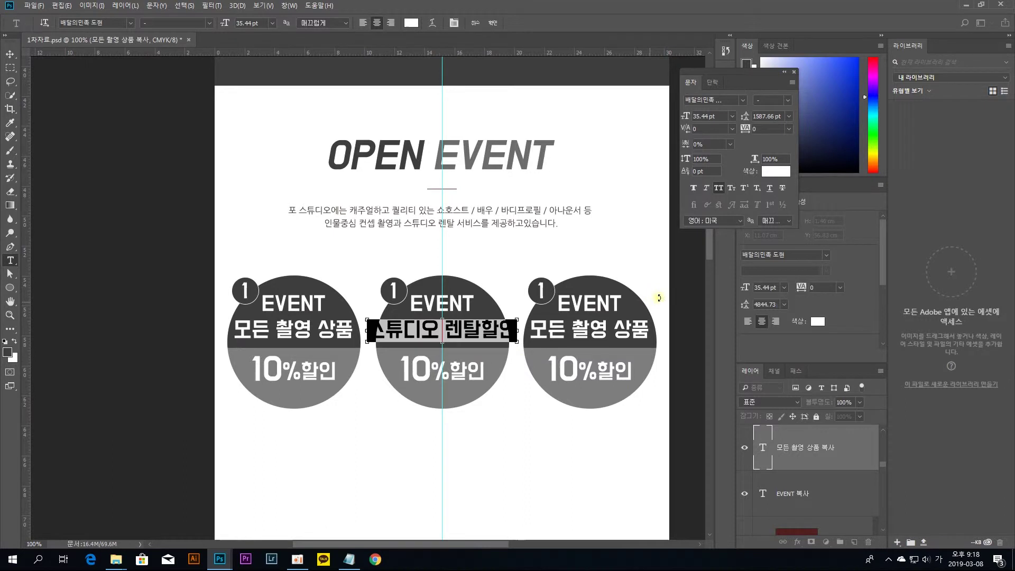
{"action": "left_click", "coordinate": [716, 117]}
{"action": "scroll", "coordinate": [717, 118], "scroll_direction": "down", "scroll_amount": 7}
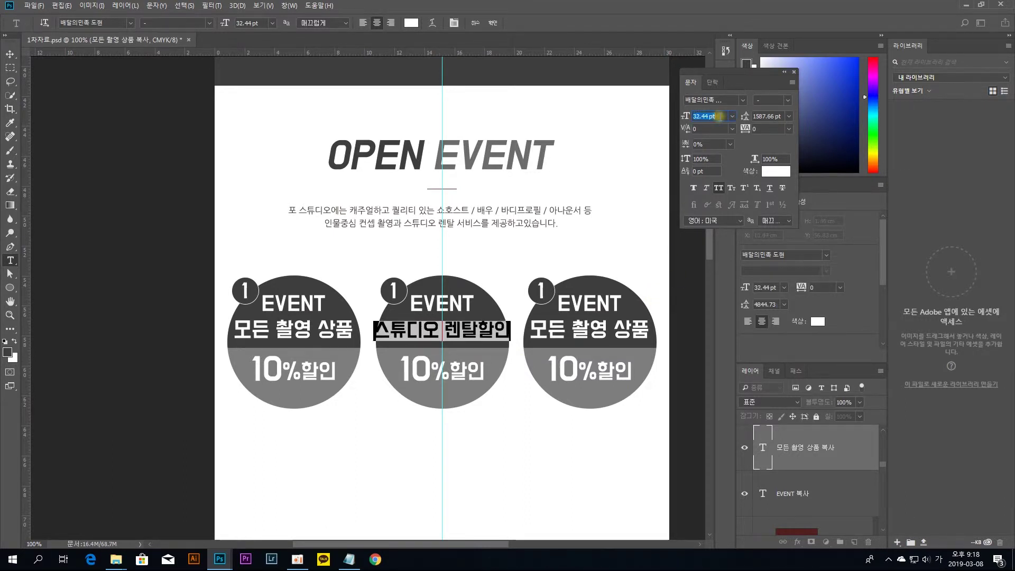
{"action": "scroll", "coordinate": [718, 117], "scroll_direction": "down", "scroll_amount": 1}
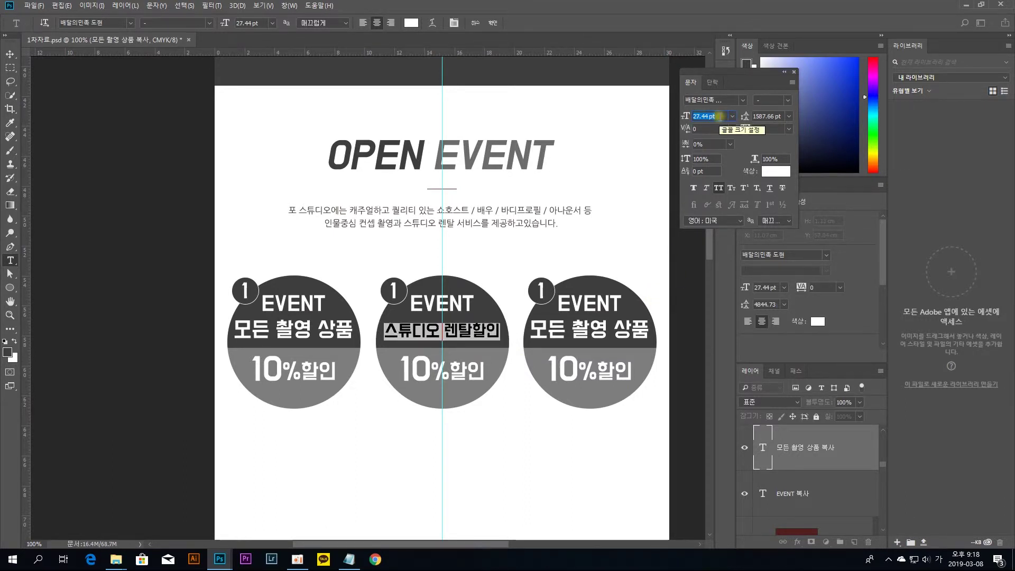
{"action": "scroll", "coordinate": [719, 117], "scroll_direction": "down", "scroll_amount": 1}
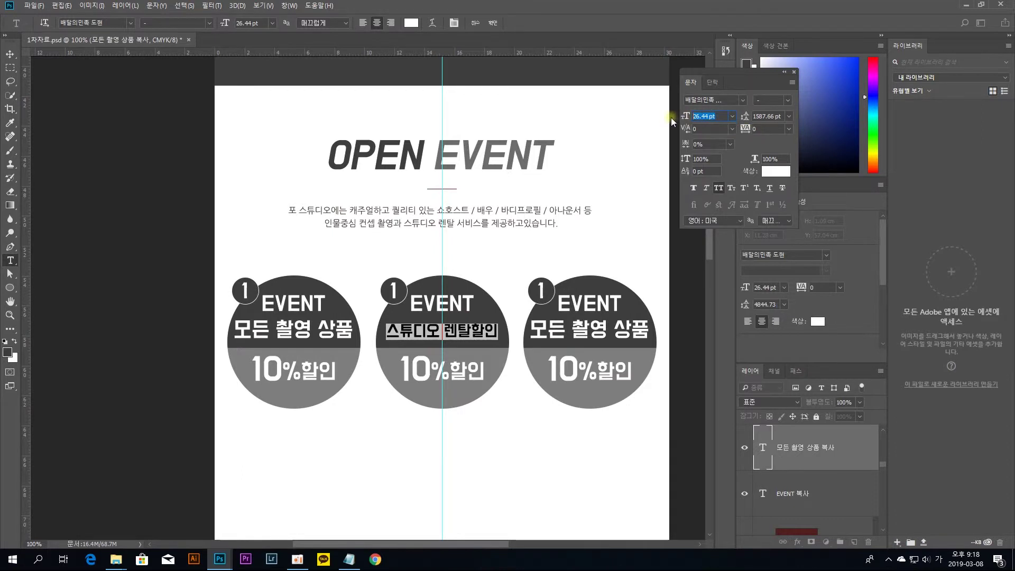
{"action": "type", "text": "26"}
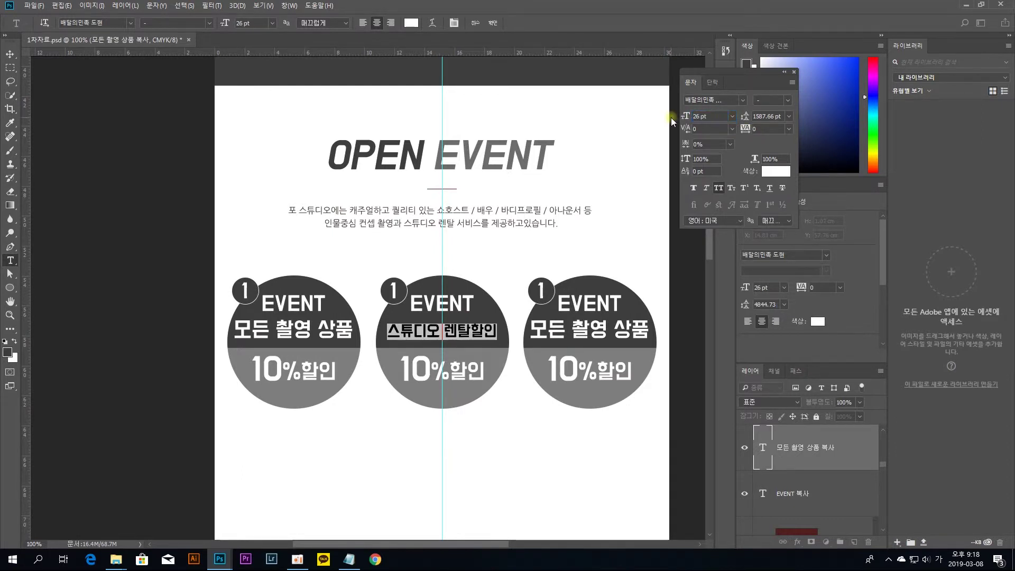
{"action": "left_click", "coordinate": [493, 23]}
{"action": "key", "text": "v"}
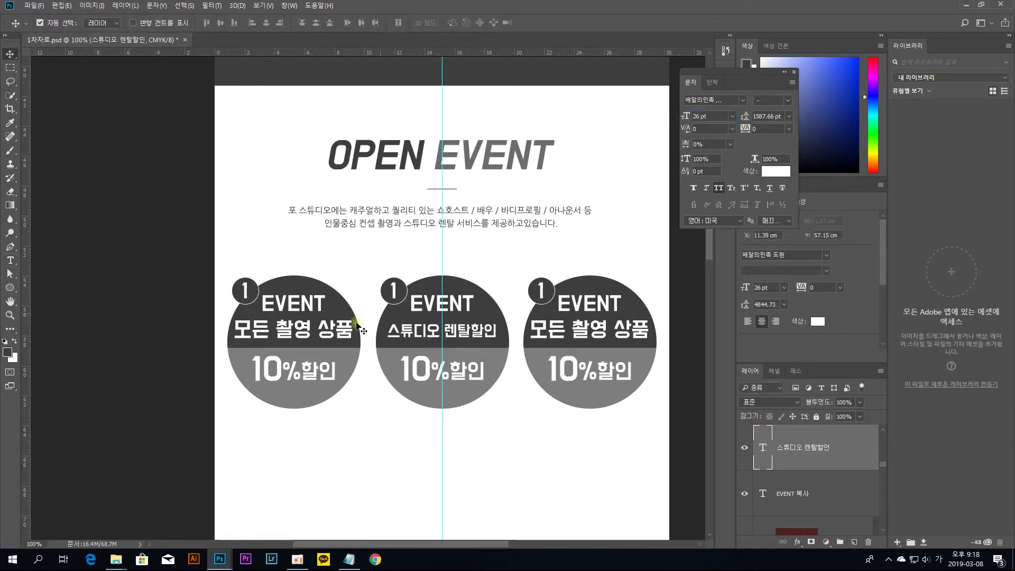
Set the font size of the "모든 촬영 상품" line in the first badge to 26 pt
{"action": "left_click", "coordinate": [300, 337]}
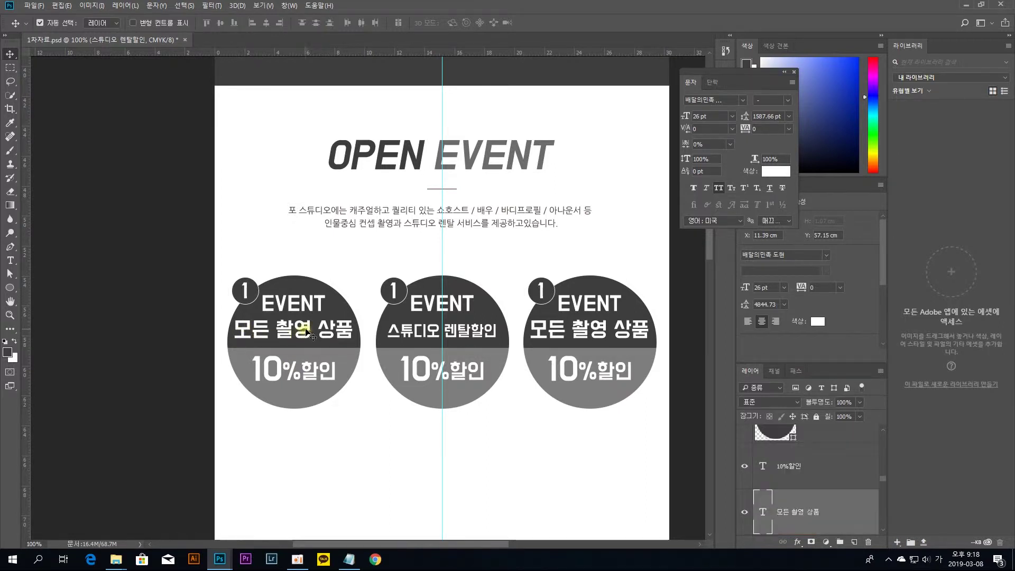
{"action": "double_click", "coordinate": [770, 501]}
{"action": "left_click", "coordinate": [723, 115]}
{"action": "type", "text": "26"}
{"action": "key", "text": "Return"}
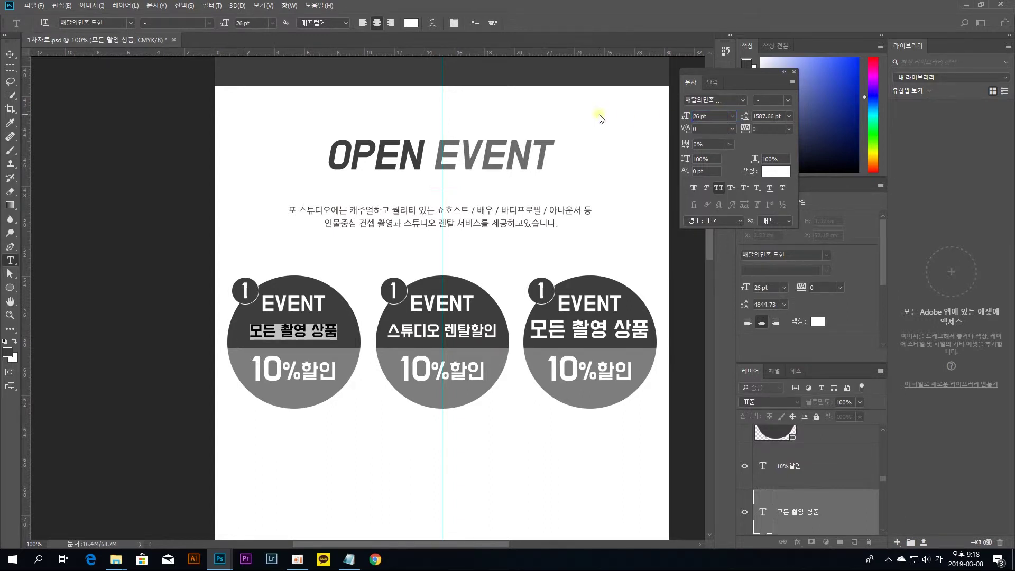
{"action": "key", "text": "ctrl+Return"}
{"action": "key", "text": "v"}
Set the font size of the "모든 촬영 상품" line in the third badge to 26 pt
{"action": "left_click", "coordinate": [634, 346]}
{"action": "double_click", "coordinate": [763, 447]}
{"action": "left_click", "coordinate": [705, 116]}
{"action": "type", "text": "26"}
{"action": "key", "text": "Return"}
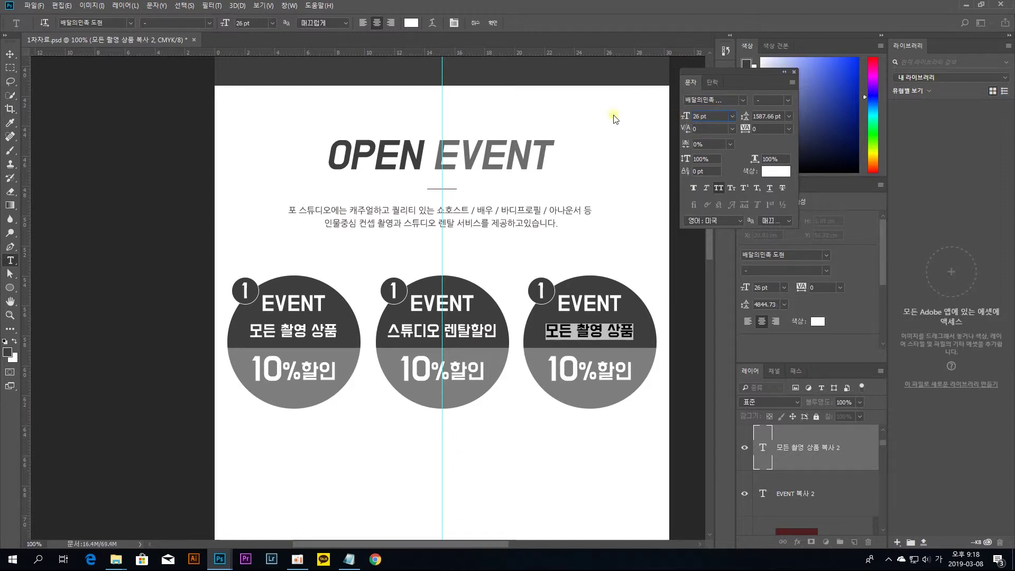
{"action": "key", "text": "ctrl+Return"}
{"action": "key", "text": "v"}
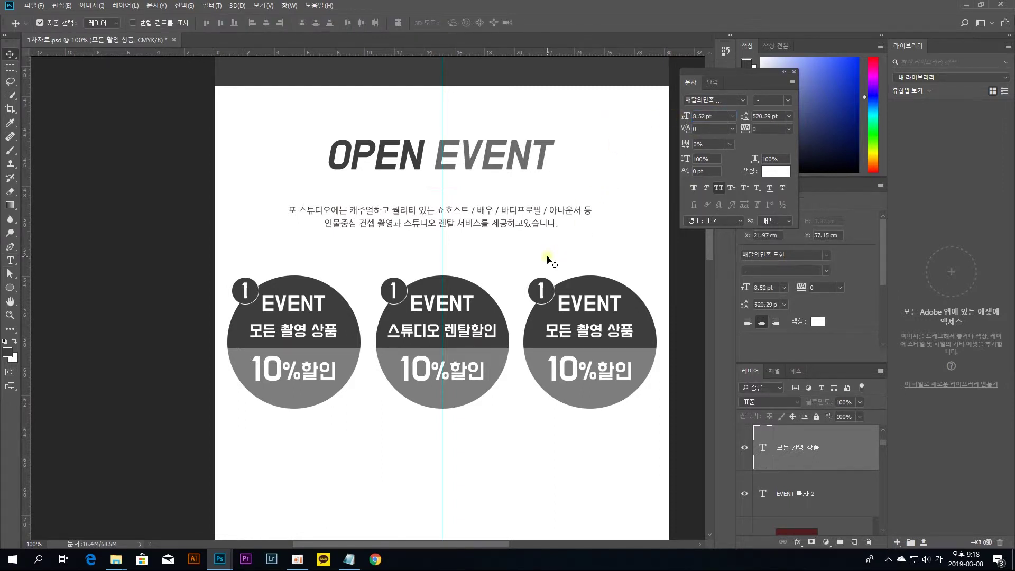
Replace the "10%할인" text in the middle badge with "25,000원"
{"action": "left_click", "coordinate": [506, 386]}
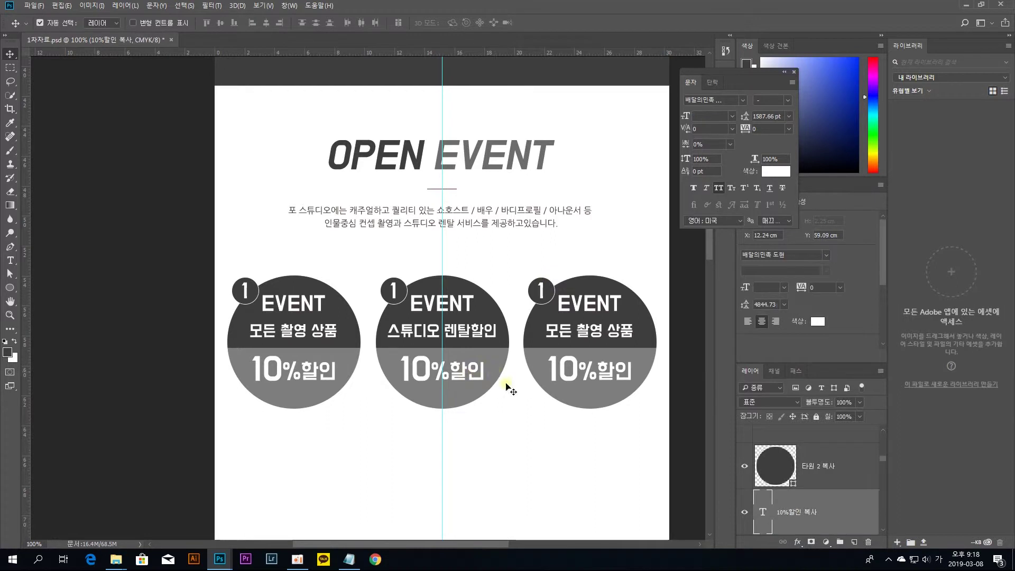
{"action": "double_click", "coordinate": [760, 513]}
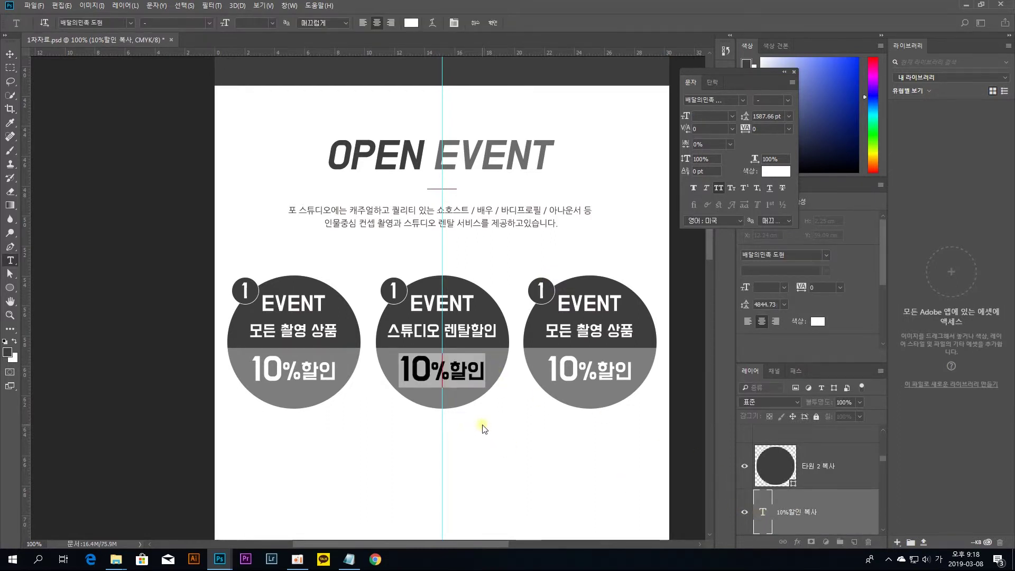
{"action": "type", "text": "25,00"}
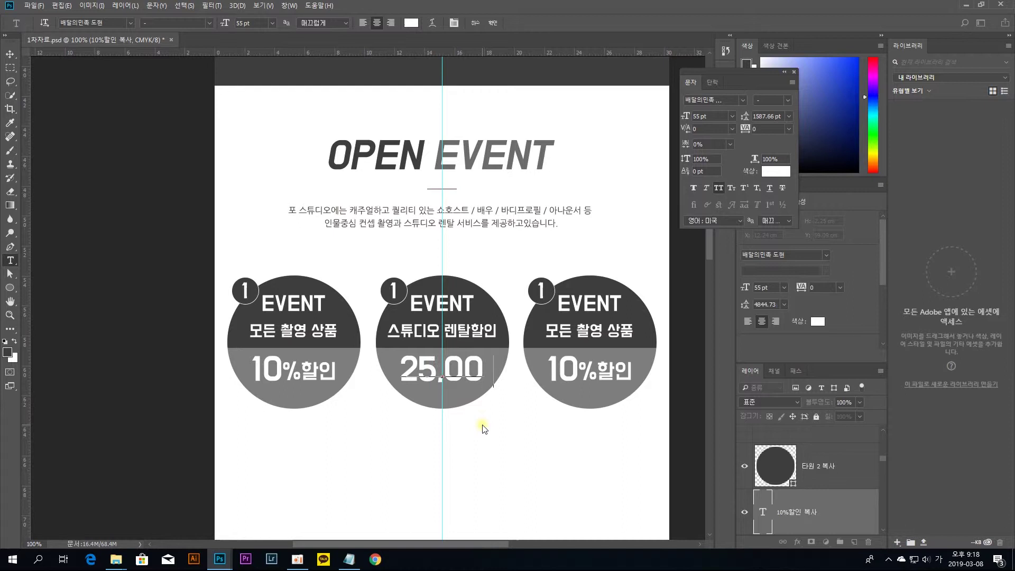
{"action": "type", "text": "0원"}
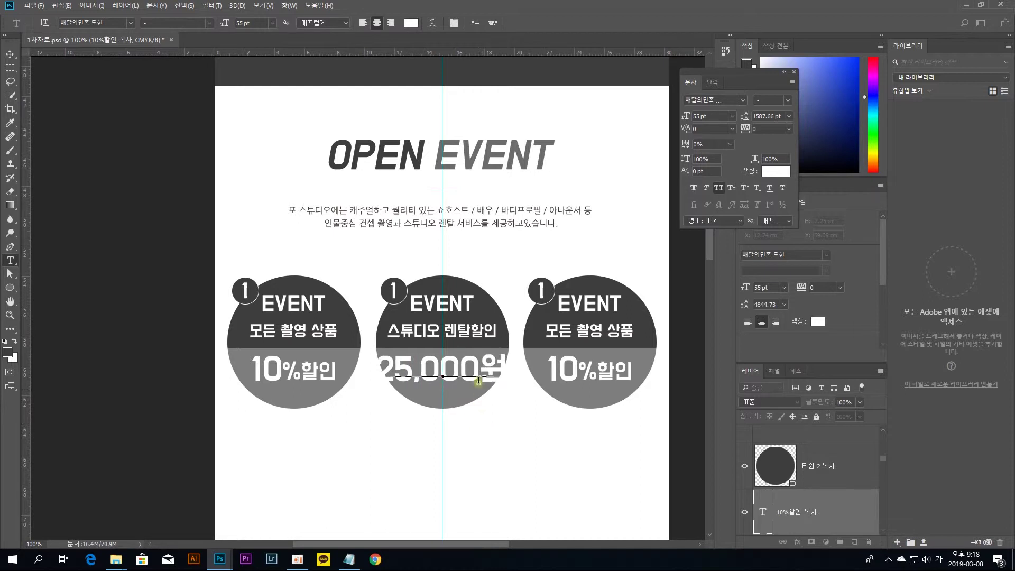
{"action": "left_click", "coordinate": [492, 23]}
Scale the "25,000원" text down to about 57% and place it in the upper left of the badge's light half
{"action": "key", "text": "ctrl+t"}
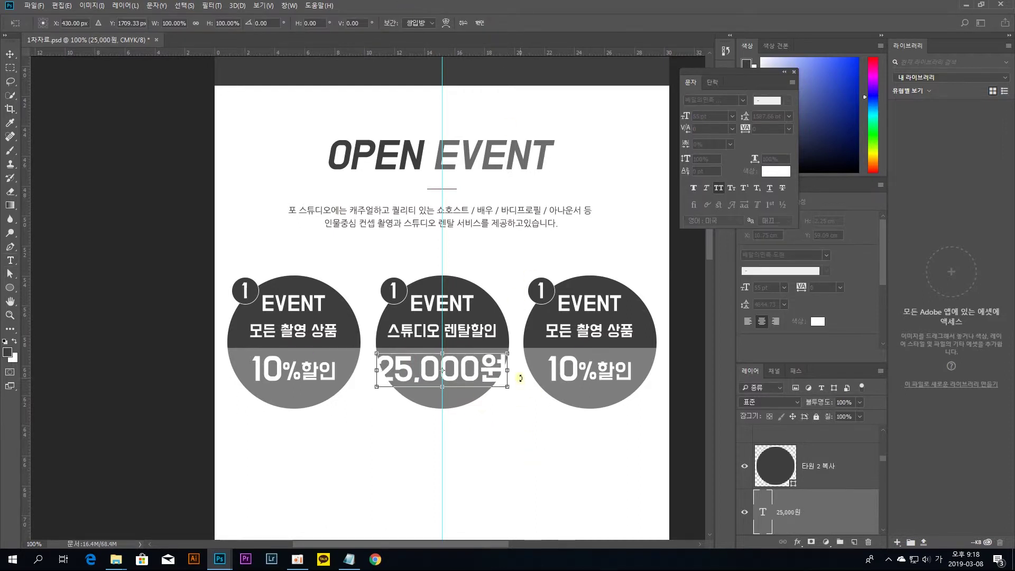
{"action": "left_click_drag", "start_coordinate": [506, 389], "coordinate": [454, 358]}
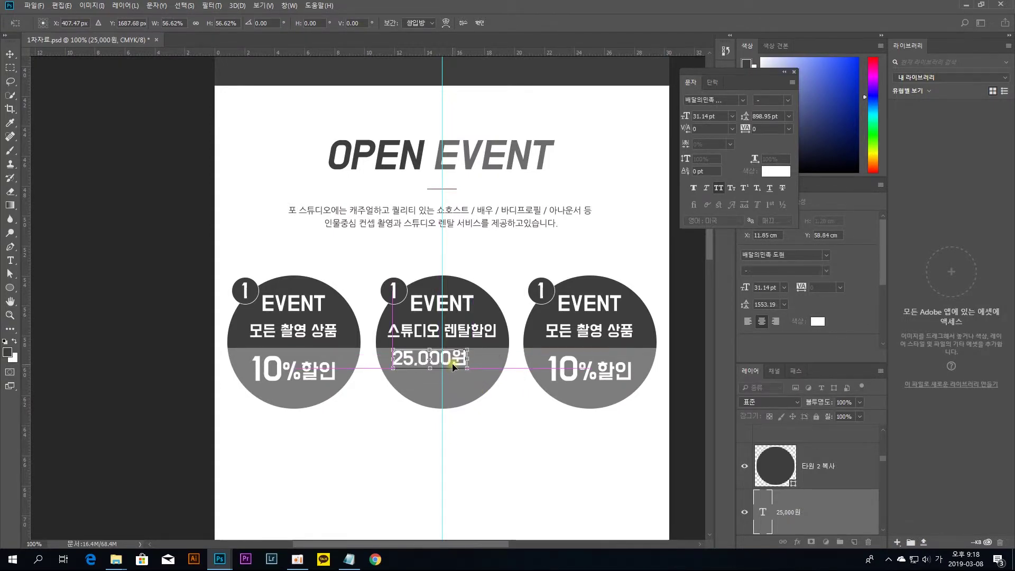
{"action": "key", "text": "Down"}
{"action": "key", "text": "Down"}
{"action": "key", "text": "Return"}
Duplicate the "25,000원" price slightly below and to its right, and change the copy to "20,000원"
{"action": "left_click_drag", "start_coordinate": [453, 365], "coordinate": [472, 387]}
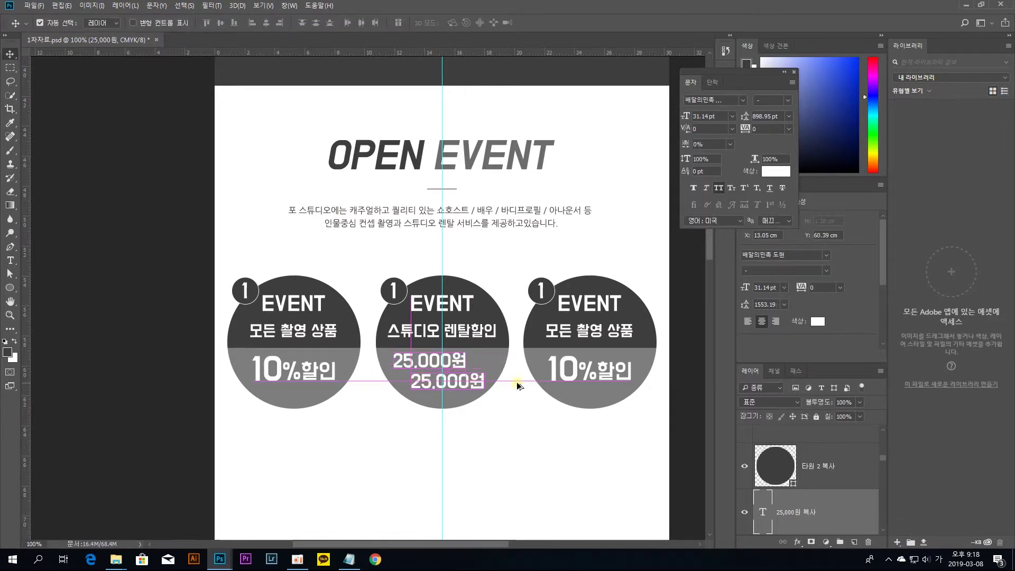
{"action": "double_click", "coordinate": [762, 503]}
{"action": "left_click_drag", "start_coordinate": [431, 378], "coordinate": [419, 378]}
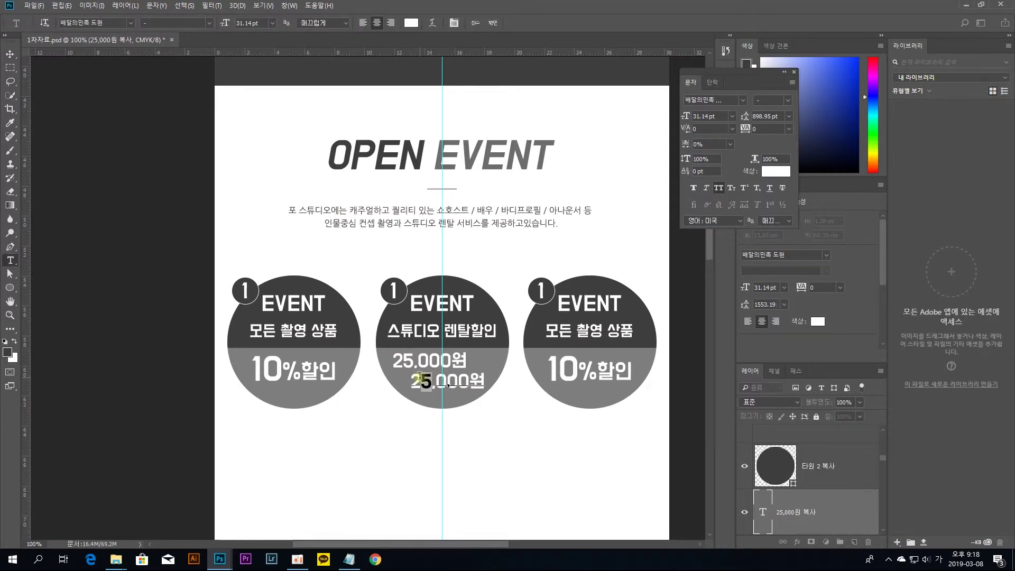
{"action": "type", "text": "0"}
{"action": "key", "text": "ctrl+Return"}
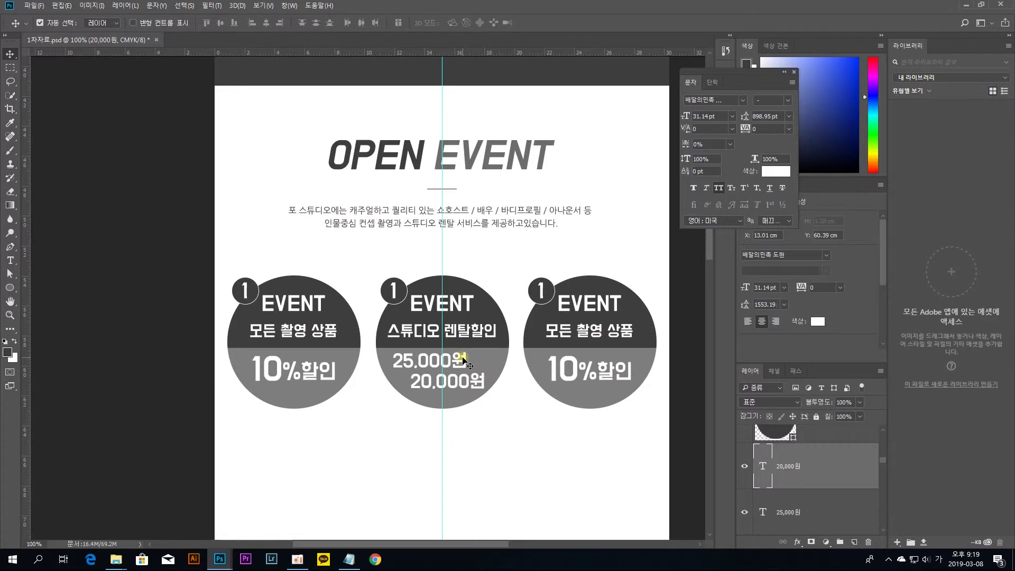
Draw a horizontal strikethrough line about 165 px long across the "25,000원" price with the Line tool
{"action": "left_click", "coordinate": [10, 287]}
{"action": "left_click", "coordinate": [79, 327]}
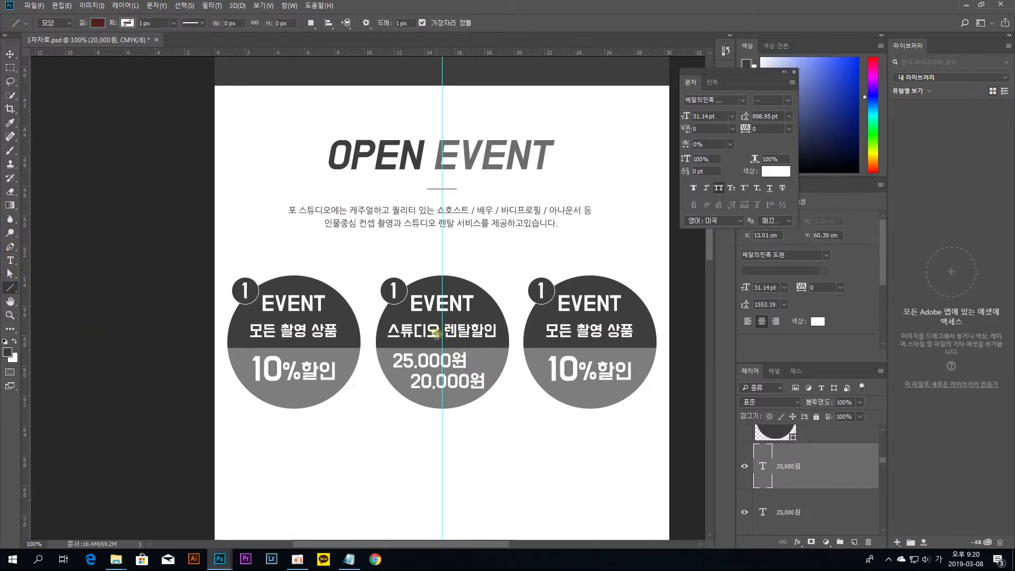
{"action": "left_click_drag", "start_coordinate": [388, 361], "coordinate": [475, 361]}
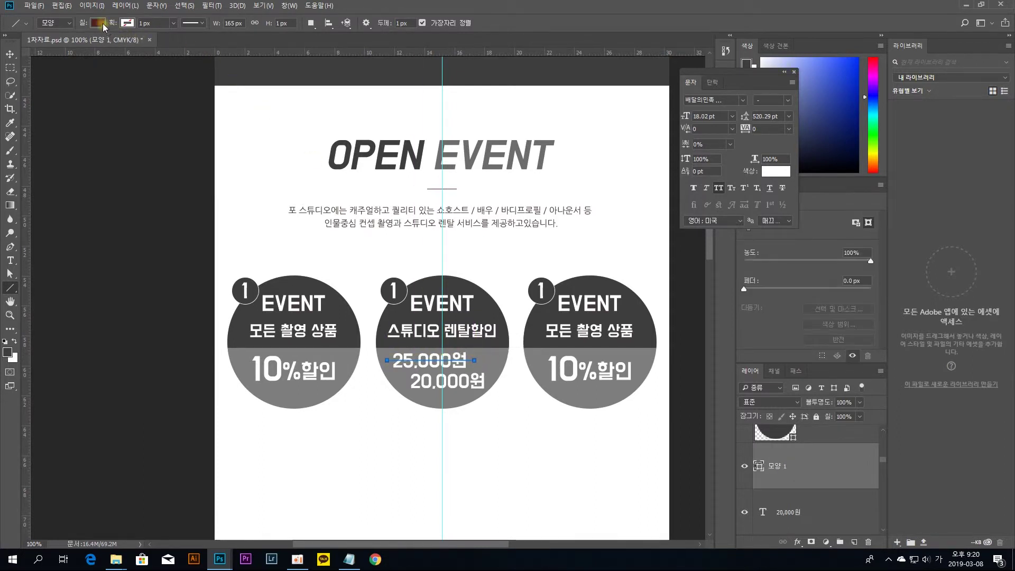
Give the strikethrough line no fill and a white stroke
{"action": "left_click", "coordinate": [98, 23]}
{"action": "left_click", "coordinate": [51, 43]}
{"action": "left_click", "coordinate": [126, 23]}
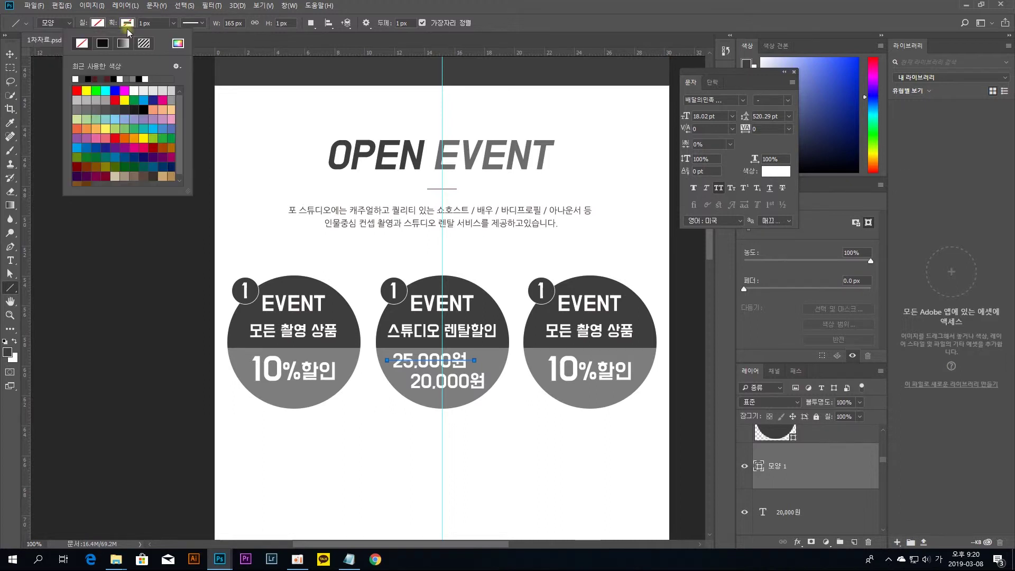
{"action": "left_click", "coordinate": [83, 105]}
{"action": "key", "text": "Return"}
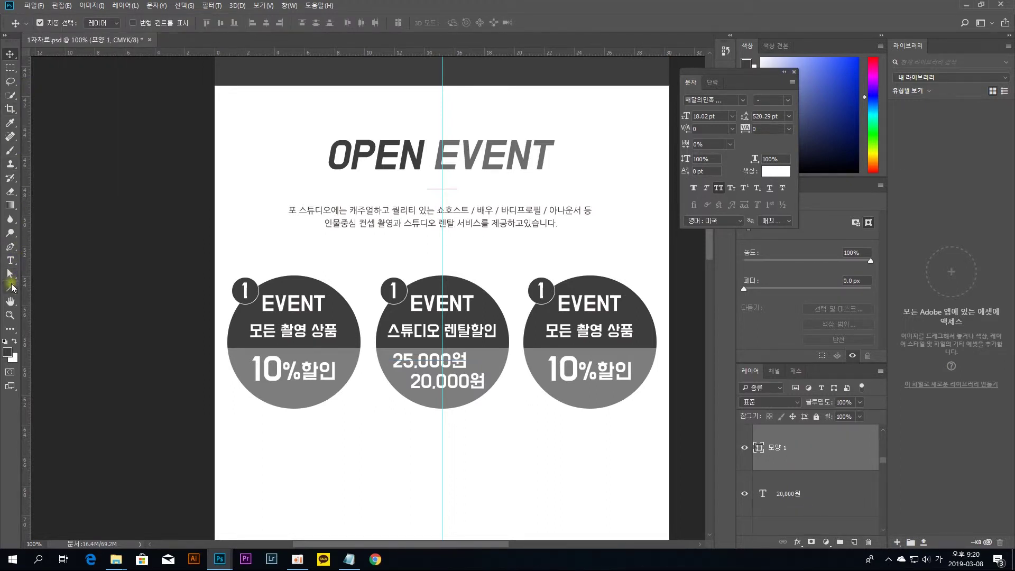
{"action": "left_click", "coordinate": [125, 23]}
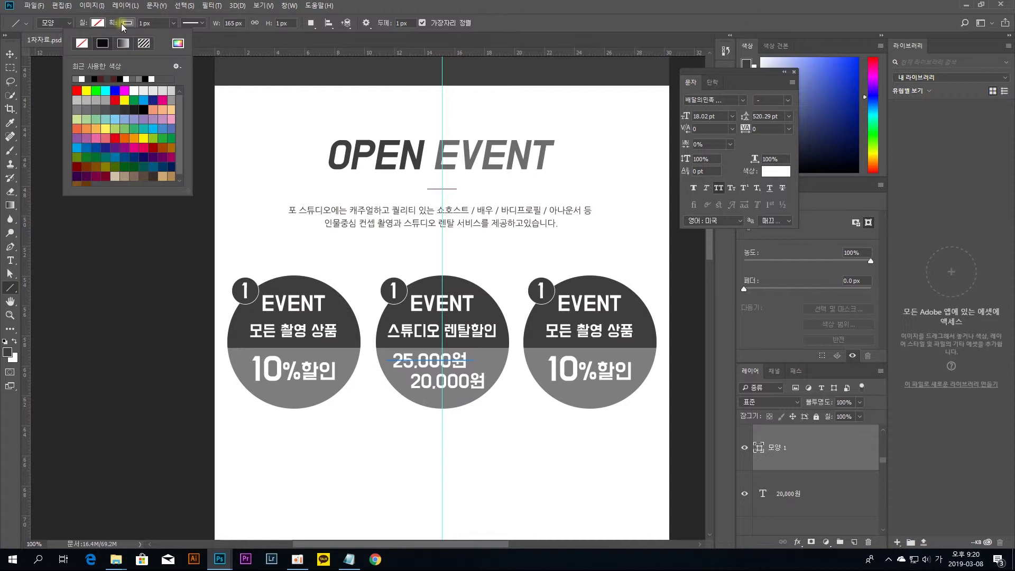
{"action": "left_click", "coordinate": [83, 78]}
{"action": "left_click", "coordinate": [9, 54]}
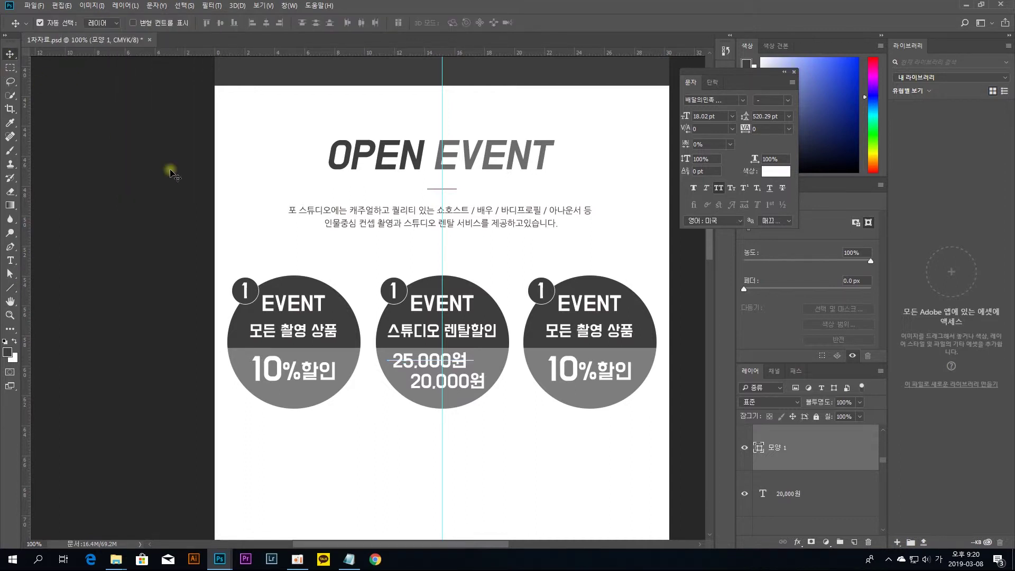
{"action": "left_click", "coordinate": [174, 169]}
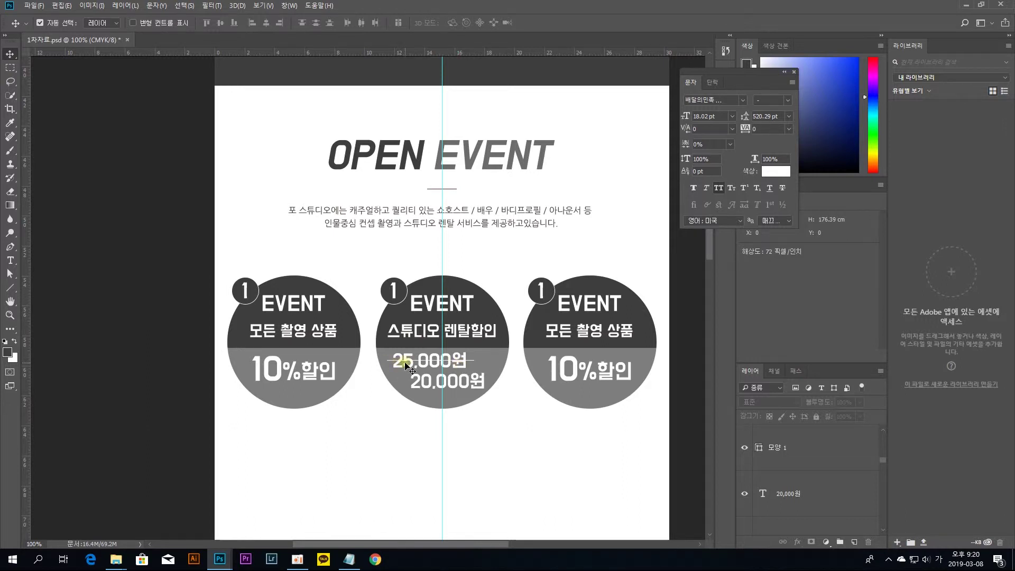
Lower the opacity of the "25,000원" price and its strikethrough line together to 58%
{"action": "left_click", "coordinate": [459, 363]}
{"action": "left_click", "coordinate": [476, 357], "text": "shift"}
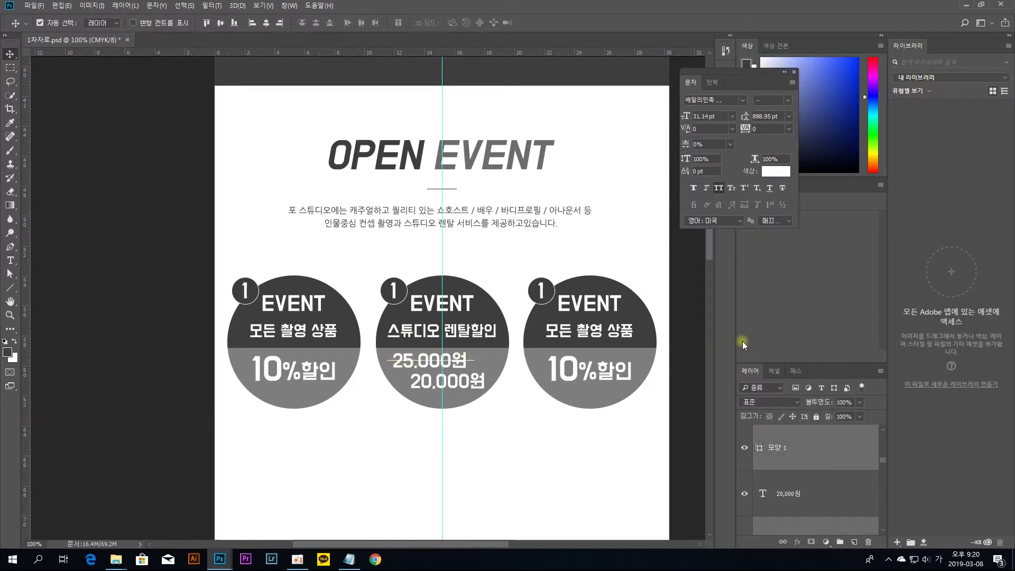
{"action": "left_click", "coordinate": [858, 403]}
{"action": "left_click_drag", "start_coordinate": [845, 416], "coordinate": [842, 416]}
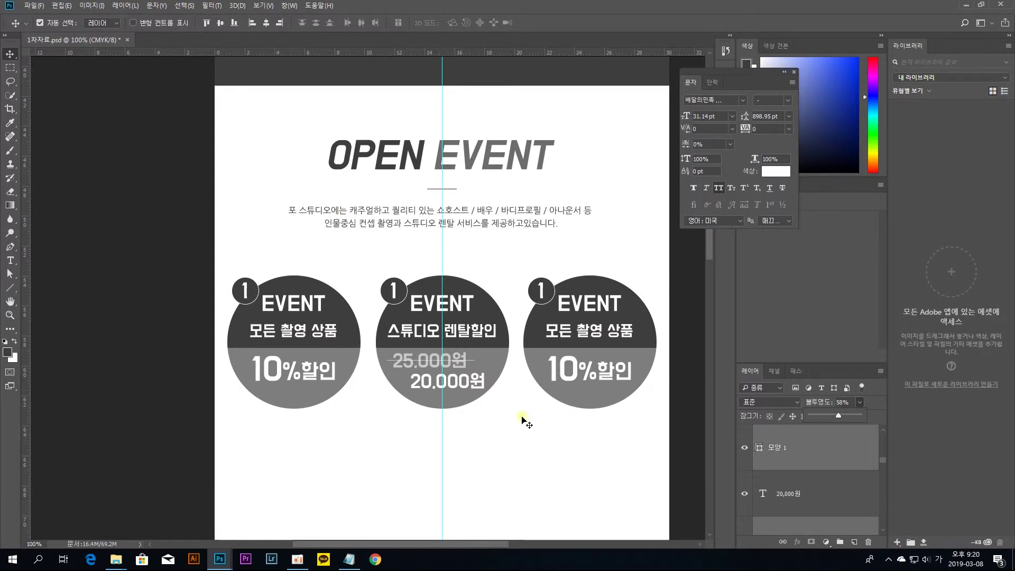
{"action": "scroll", "coordinate": [800, 481], "scroll_direction": "down", "scroll_amount": 1}
{"action": "left_click", "coordinate": [546, 426]}
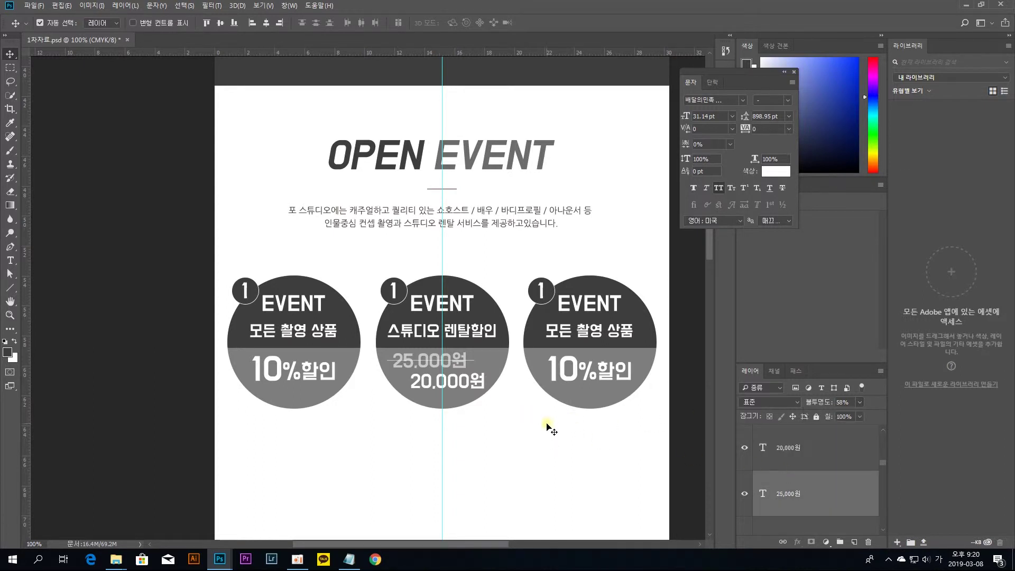
Change the number in the middle badge's small circle to 2
{"action": "left_click_drag", "start_coordinate": [546, 426], "coordinate": [451, 408]}
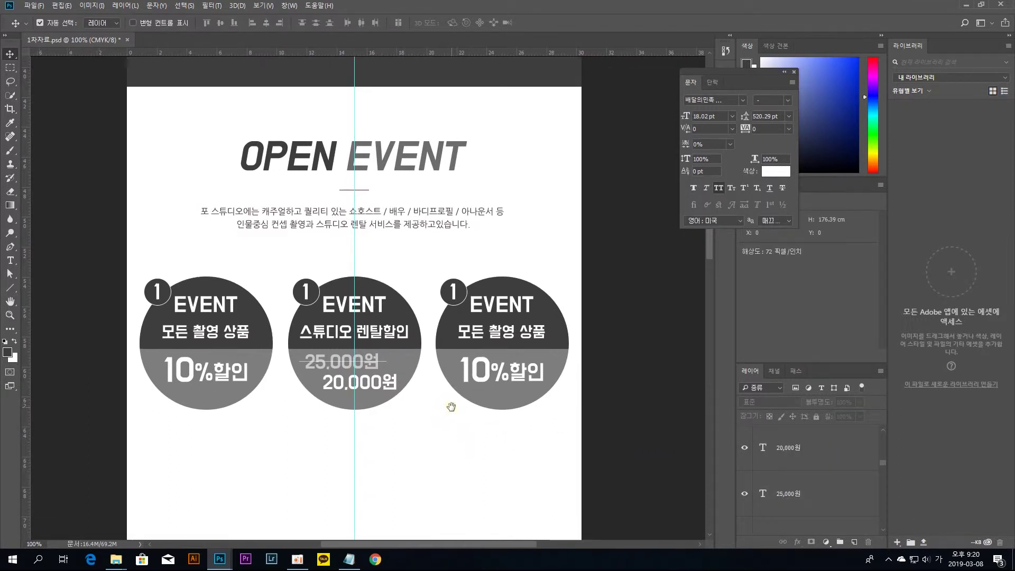
{"action": "left_click", "coordinate": [306, 293]}
{"action": "key", "text": "ctrl+j"}
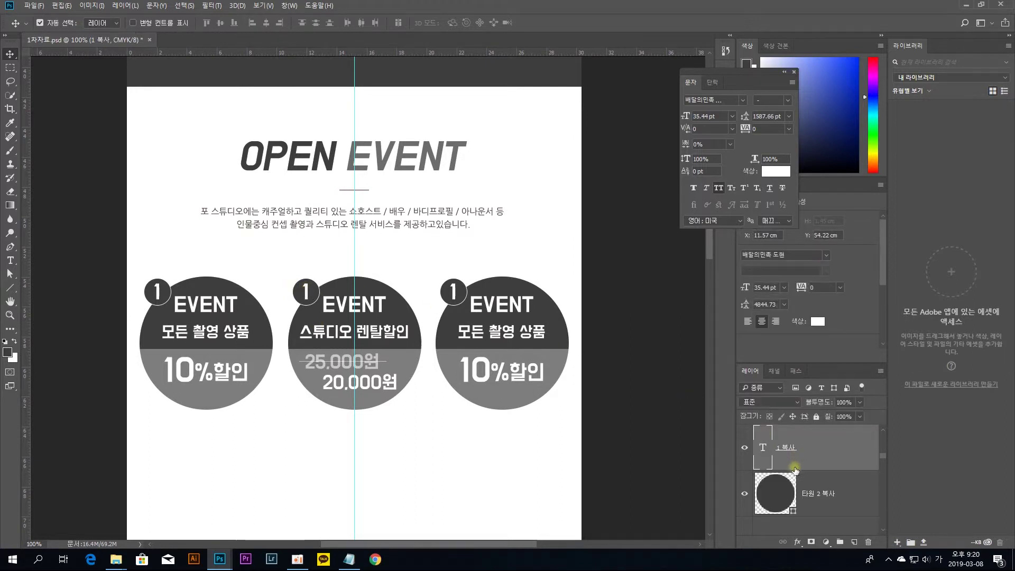
{"action": "double_click", "coordinate": [761, 445]}
{"action": "key", "text": "ctrl+Return"}
{"action": "key", "text": "v"}
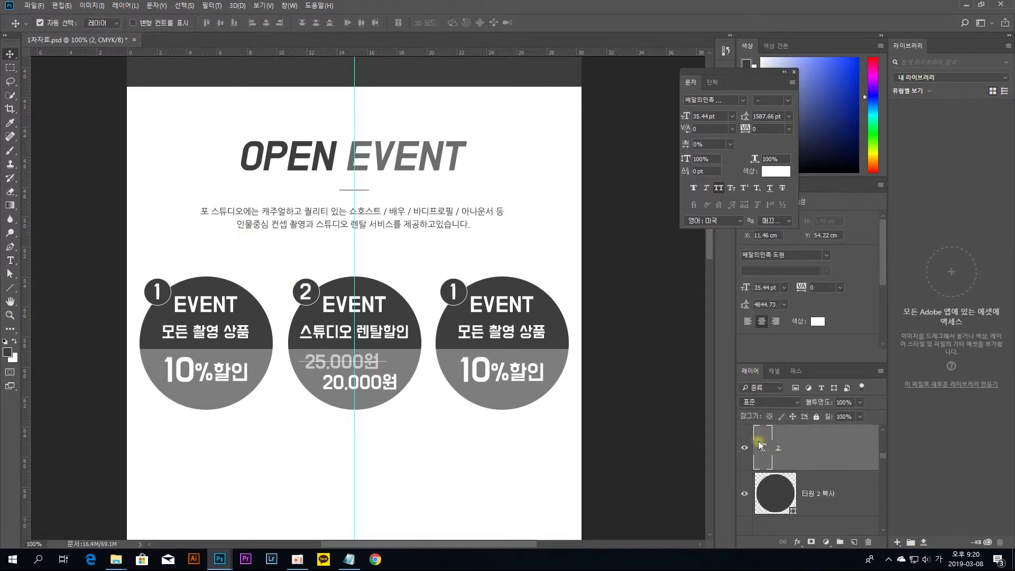
Change the number in the third badge's small circle to 3
{"action": "left_click", "coordinate": [455, 295]}
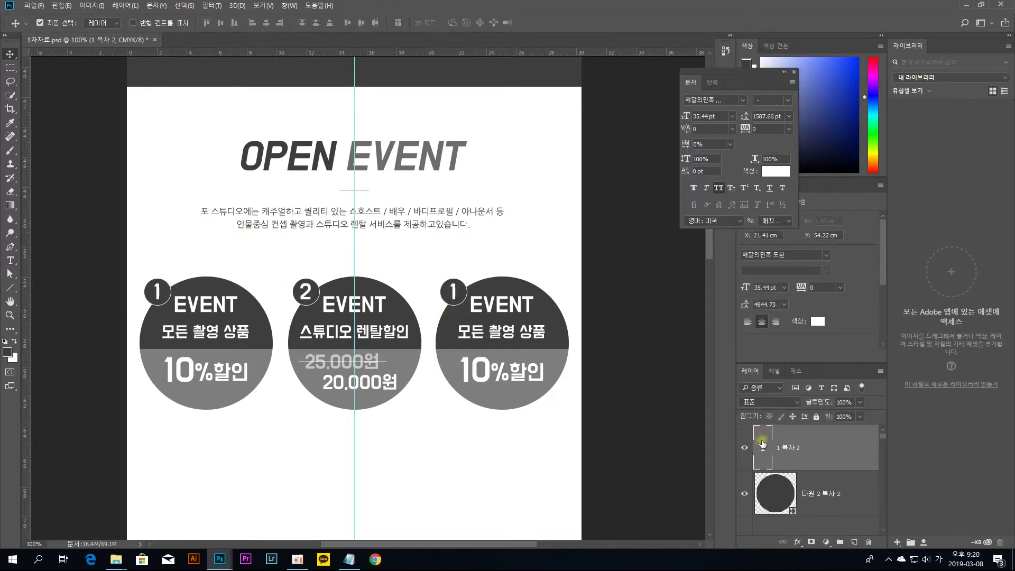
{"action": "double_click", "coordinate": [763, 446]}
{"action": "type", "text": "3"}
{"action": "key", "text": "ctrl+Return"}
{"action": "key", "text": "v"}
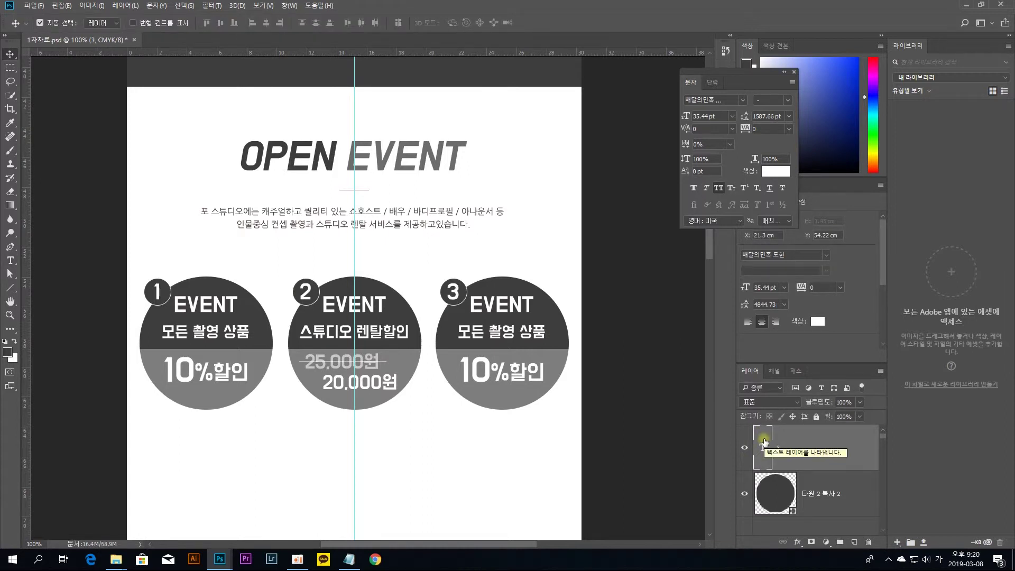
Replace the third badge's "모든 촬영 상품" line with "인스타 추첨"
{"action": "key", "text": "alt+Tab"}
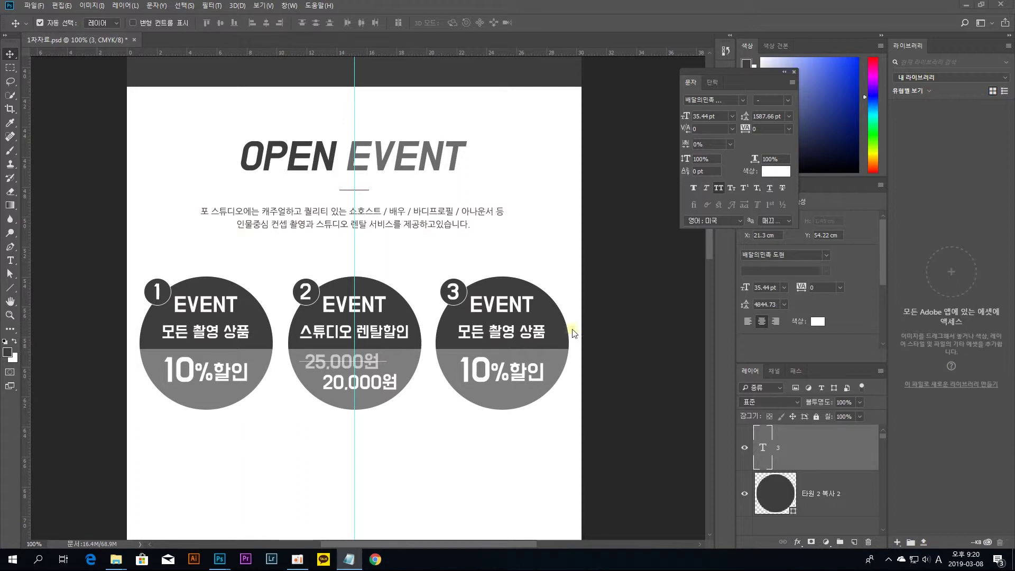
{"action": "left_click", "coordinate": [509, 343]}
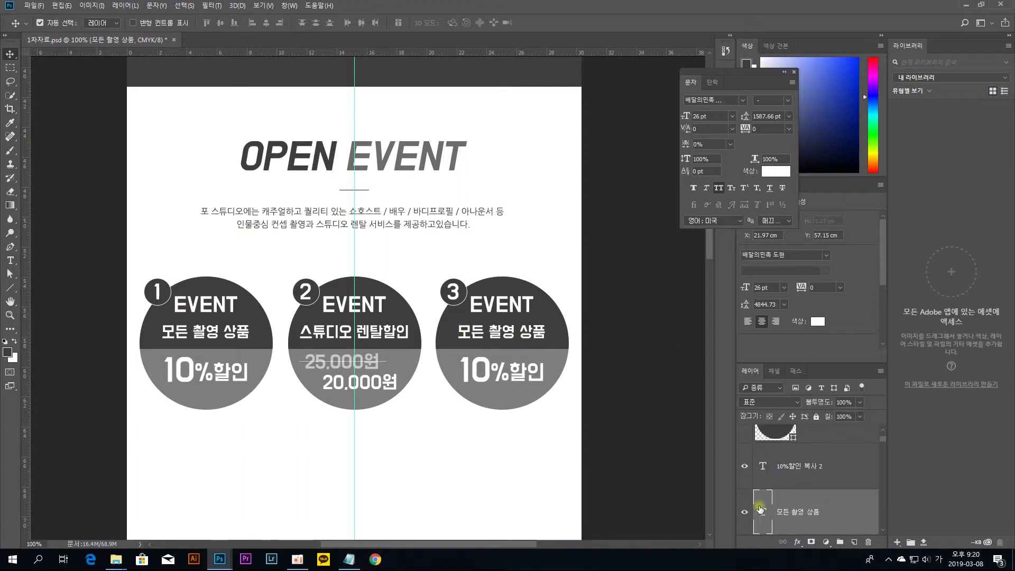
{"action": "double_click", "coordinate": [762, 510]}
{"action": "type", "text": "인스타 추첨"}
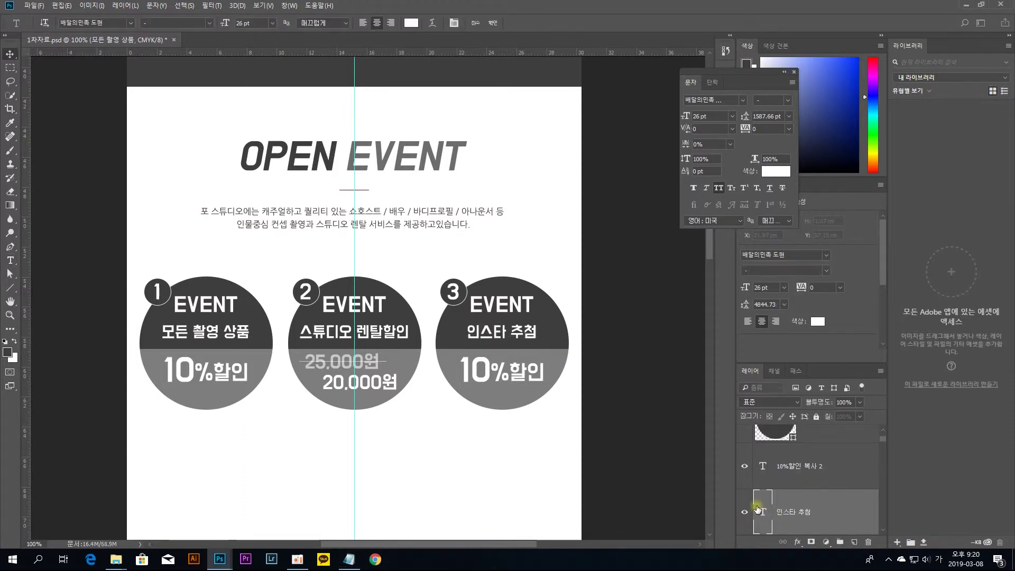
{"action": "key", "text": "ctrl+Return"}
{"action": "key", "text": "v"}
{"action": "key", "text": "Hangul"}
Replace the "10%할인" text in the third badge with "촬영 후 태그 및 홍보시 할인권 추첨 증정" at 26 pt
{"action": "left_click", "coordinate": [536, 381]}
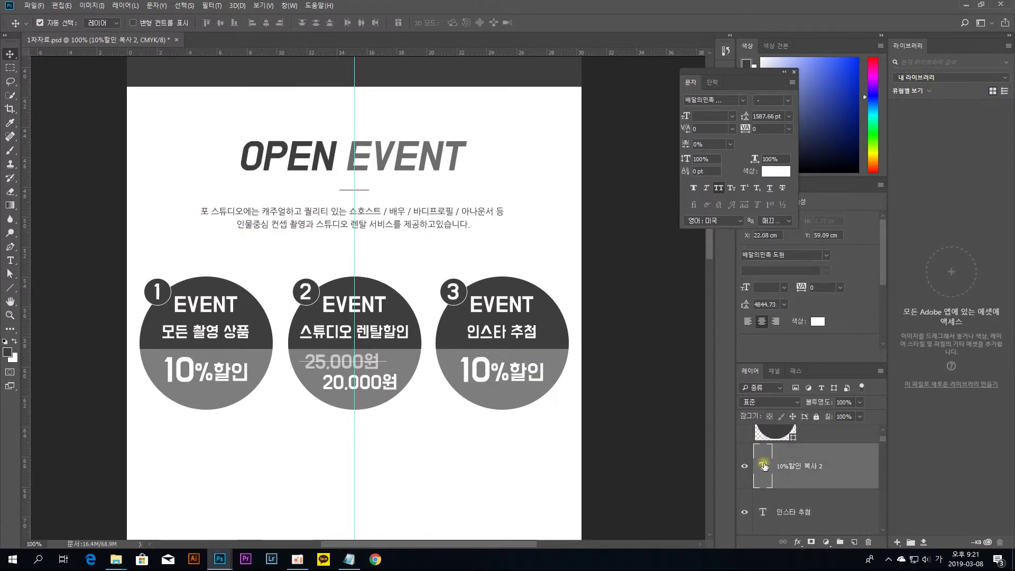
{"action": "double_click", "coordinate": [536, 381]}
{"action": "key", "text": "ctrl+a"}
{"action": "key", "text": "ctrl+v"}
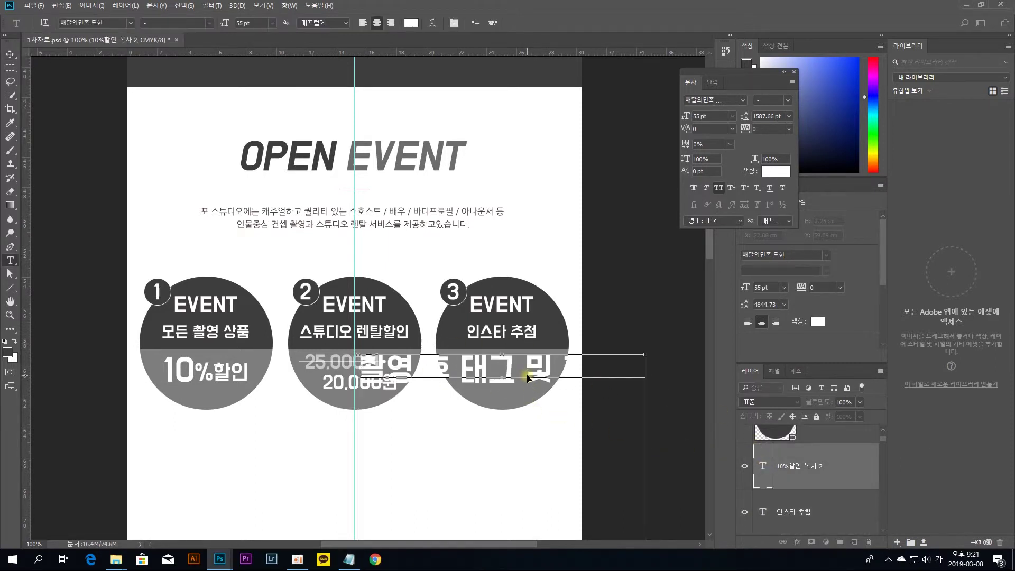
{"action": "key", "text": "ctrl+a"}
{"action": "left_click", "coordinate": [704, 116]}
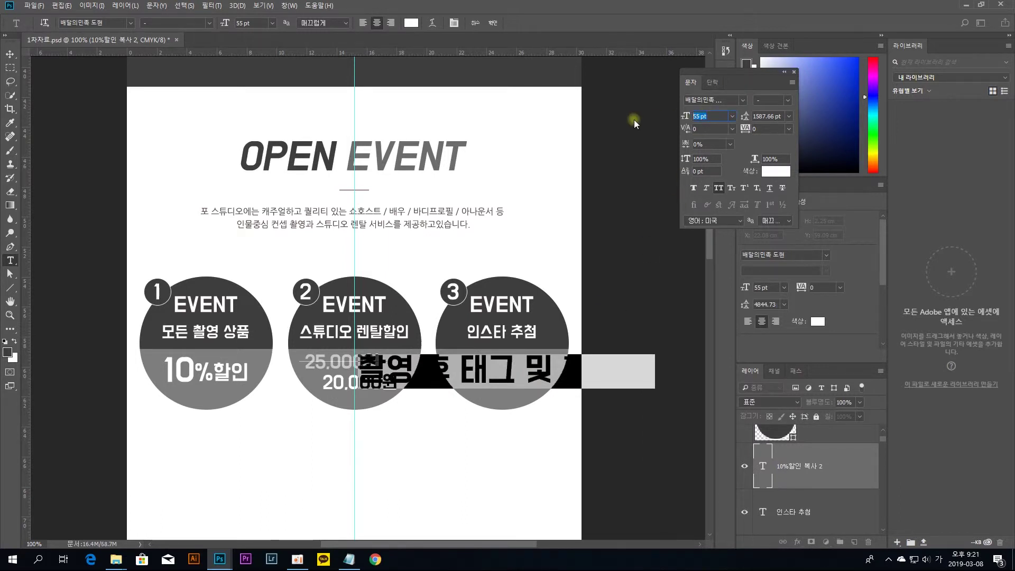
{"action": "type", "text": "26"}
{"action": "key", "text": "Return"}
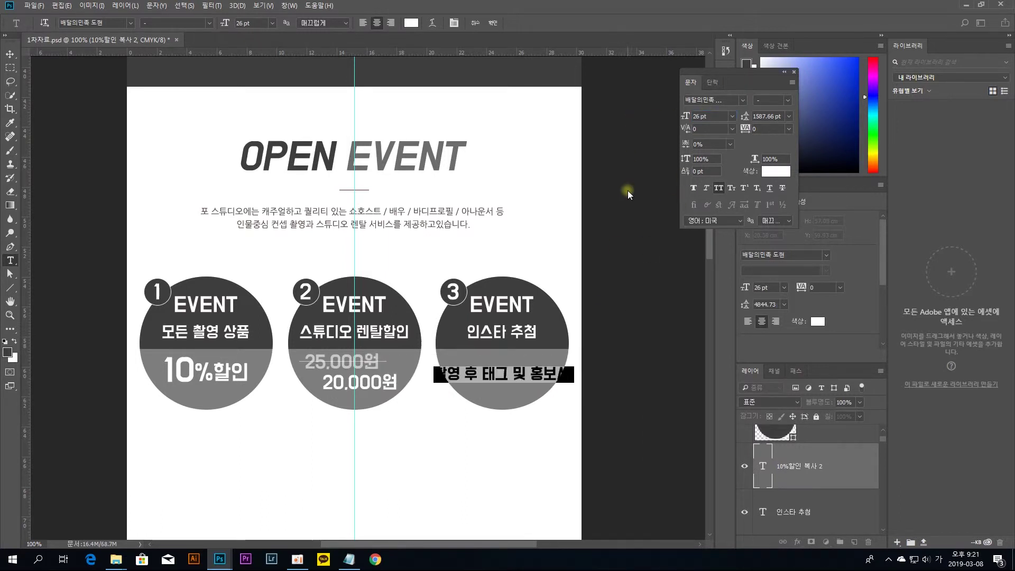
{"action": "left_click", "coordinate": [9, 54]}
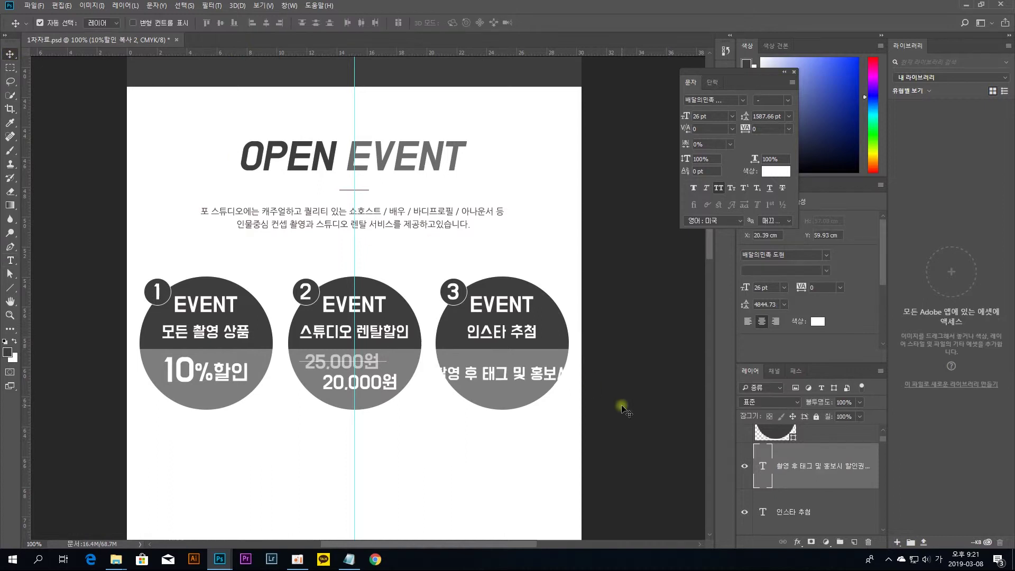
Break the third badge's description into two lines before "할인권", scale it to 22.4 pt and fit it in the lower half
{"action": "left_click_drag", "start_coordinate": [527, 377], "coordinate": [553, 374]}
{"action": "left_click_drag", "start_coordinate": [555, 375], "coordinate": [544, 362]}
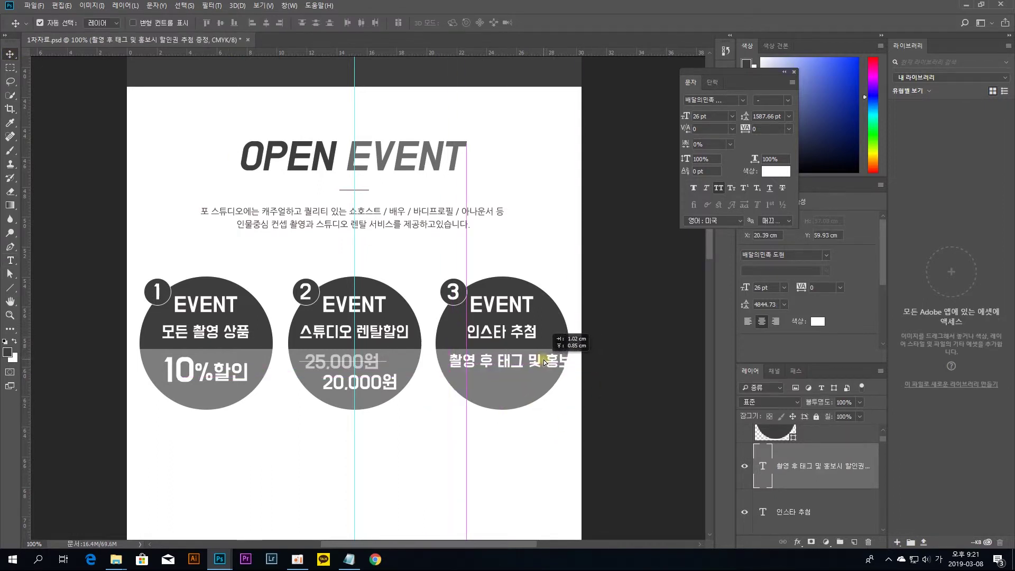
{"action": "double_click", "coordinate": [532, 360]}
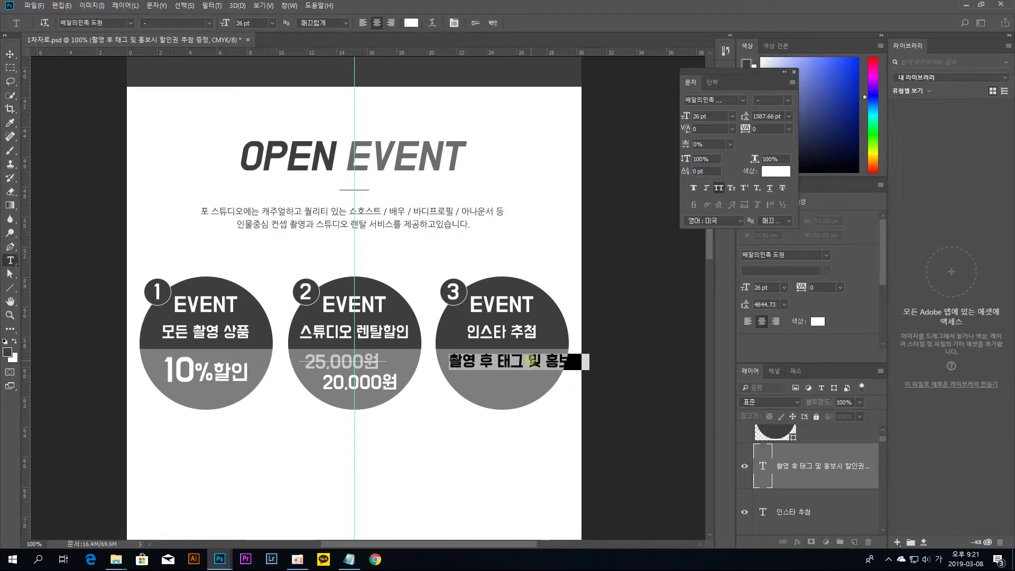
{"action": "key", "text": "ctrl+Return"}
{"action": "key", "text": "ctrl+t"}
{"action": "mouse_move", "coordinate": [586, 374]}
{"action": "left_mouse_down"}
{"action": "mouse_move", "coordinate": [556, 365]}
{"action": "mouse_move", "coordinate": [566, 373]}
{"action": "left_mouse_up"}
{"action": "key", "text": "Return"}
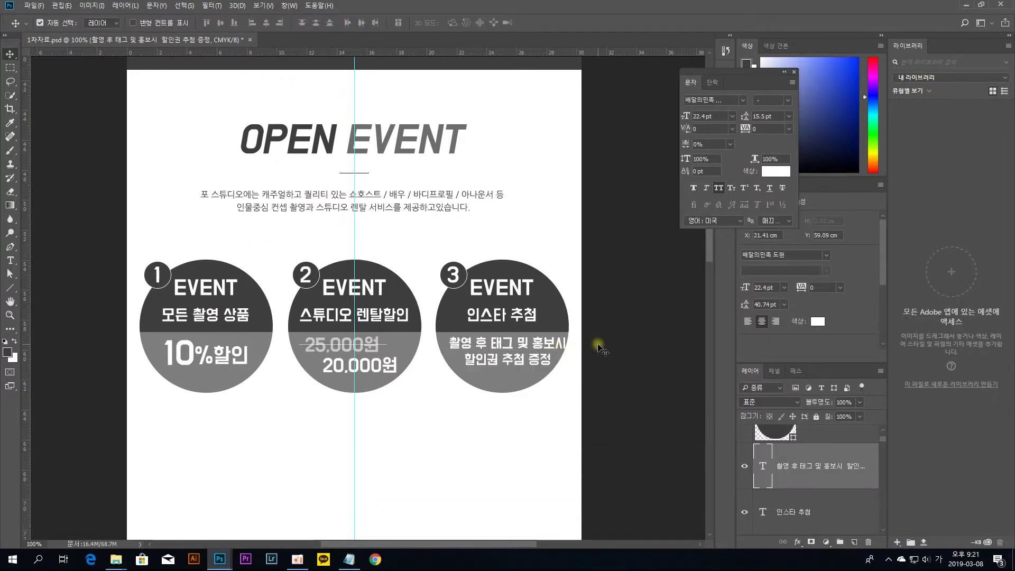
Nudge the two-line description to the left until it sits centred in the third badge
{"action": "key", "text": "Left"}
{"action": "key", "text": "Left"}
{"action": "key", "text": "Left"}
{"action": "key", "text": "Left"}
{"action": "key", "text": "Left"}
{"action": "key", "text": "Left"}
{"action": "key", "text": "Left"}
{"action": "key", "text": "Left"}
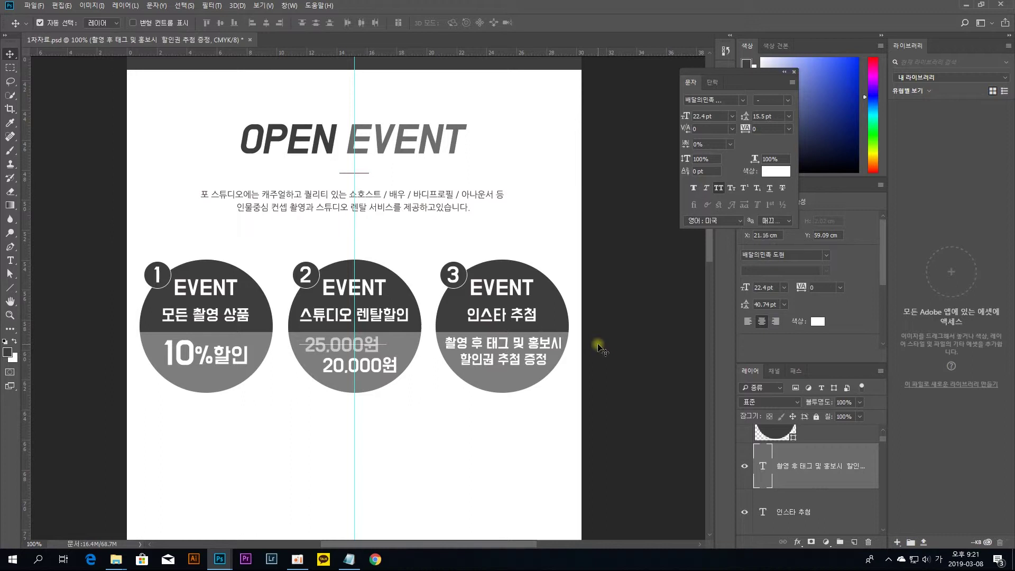
{"action": "key", "text": "Left"}
{"action": "key", "text": "Left"}
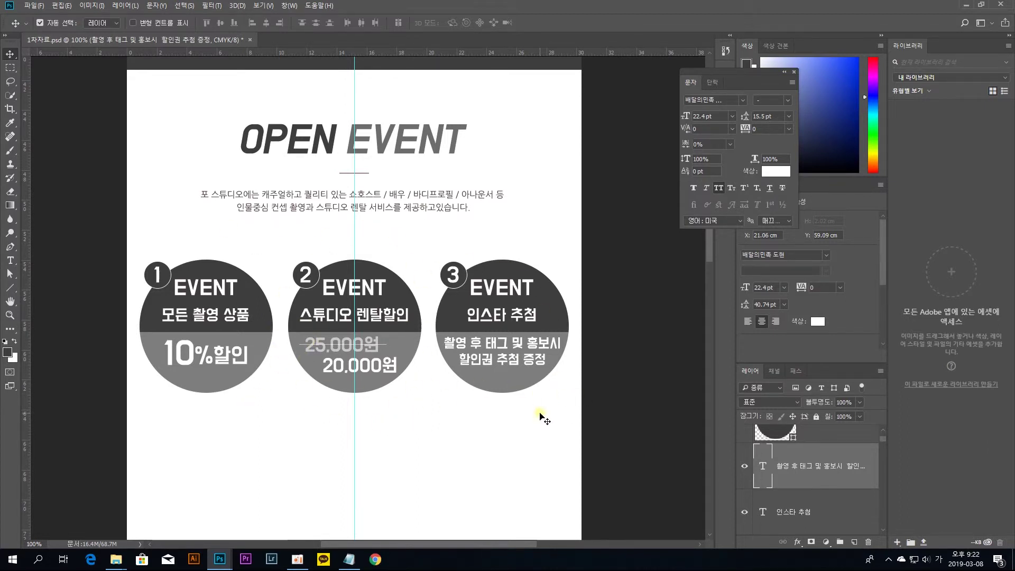
Review the event period, event details and reservation notes in the 이벤트자료 Notepad file
{"action": "left_click", "coordinate": [816, 511]}
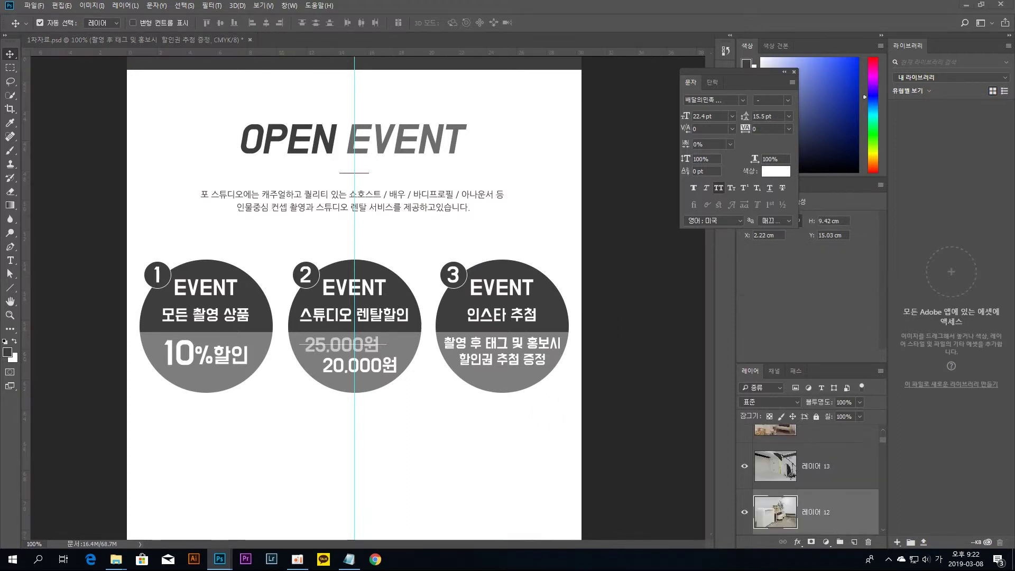
{"action": "left_click", "coordinate": [466, 309]}
{"action": "left_click_drag", "start_coordinate": [507, 358], "coordinate": [544, 221]}
{"action": "key", "text": "alt+Tab"}
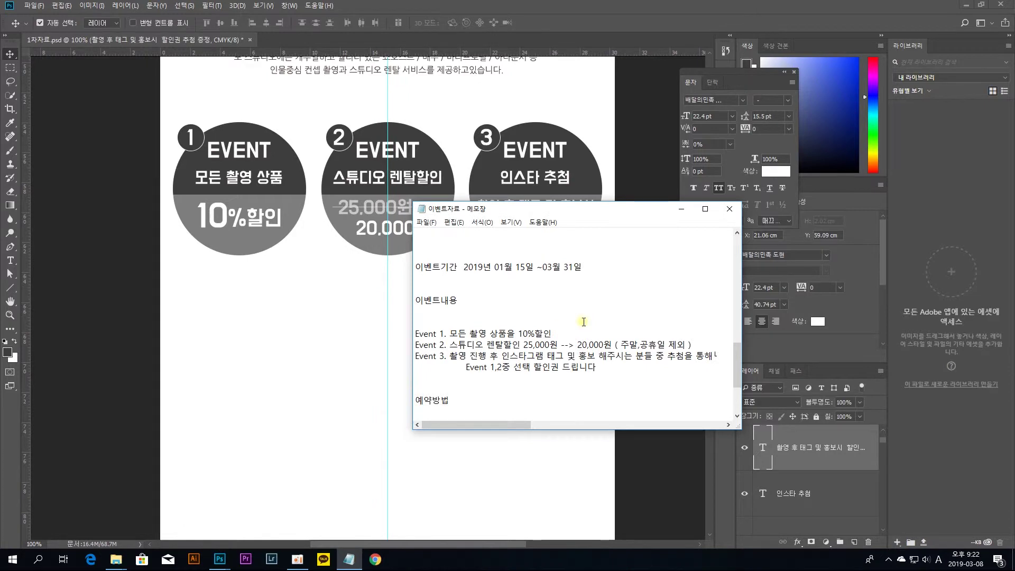
{"action": "scroll", "coordinate": [581, 320], "scroll_direction": "down", "scroll_amount": 2}
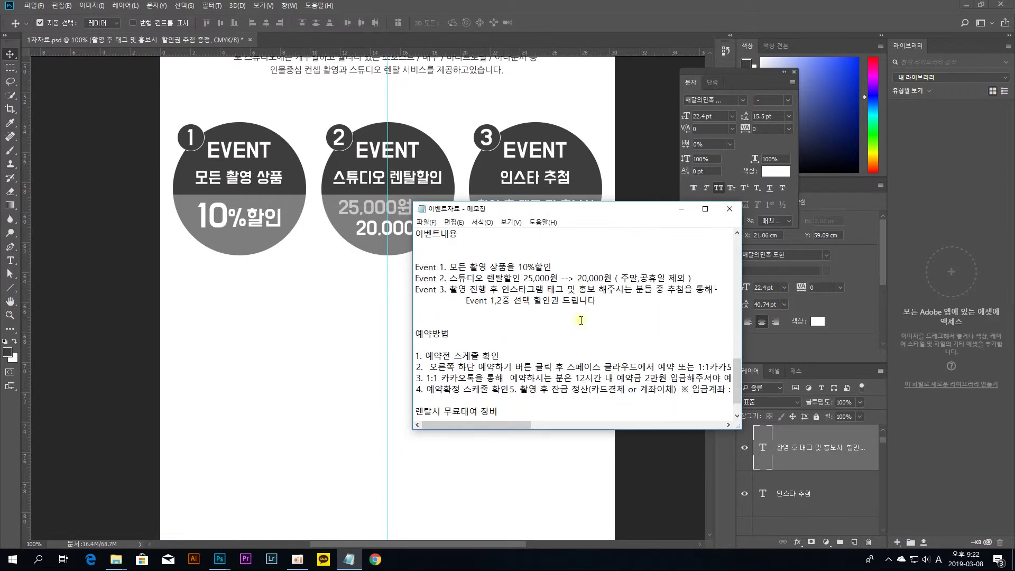
{"action": "scroll", "coordinate": [580, 320], "scroll_direction": "down", "scroll_amount": 1}
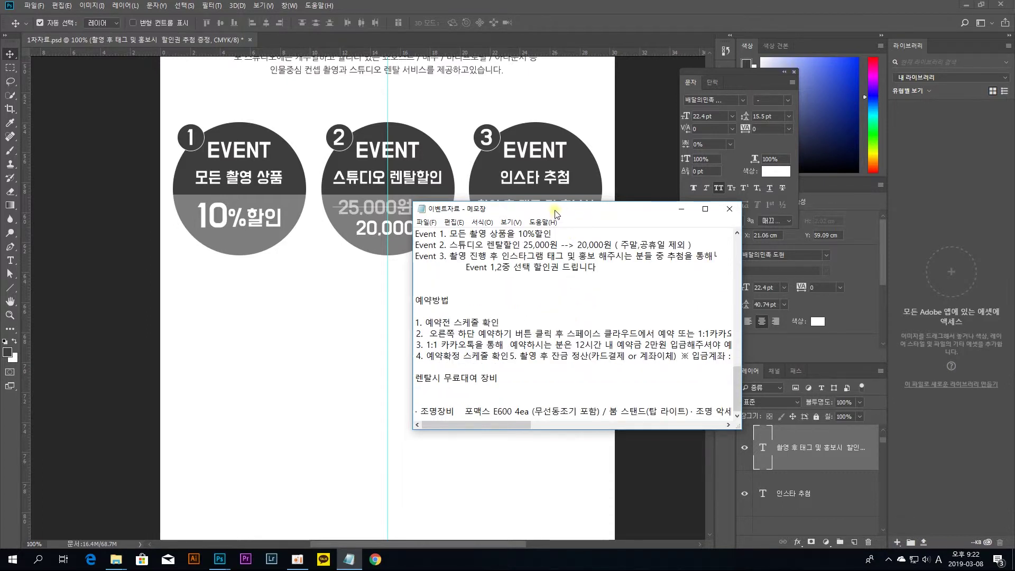
{"action": "left_click", "coordinate": [681, 208]}
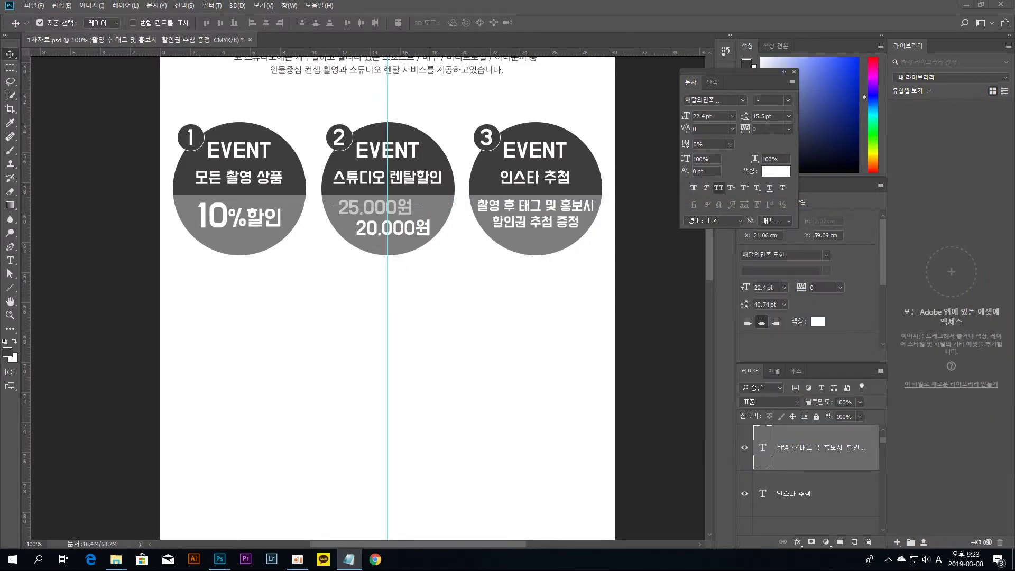
{"action": "key", "text": "u"}
{"action": "left_click_drag", "start_coordinate": [175, 306], "coordinate": [251, 327]}
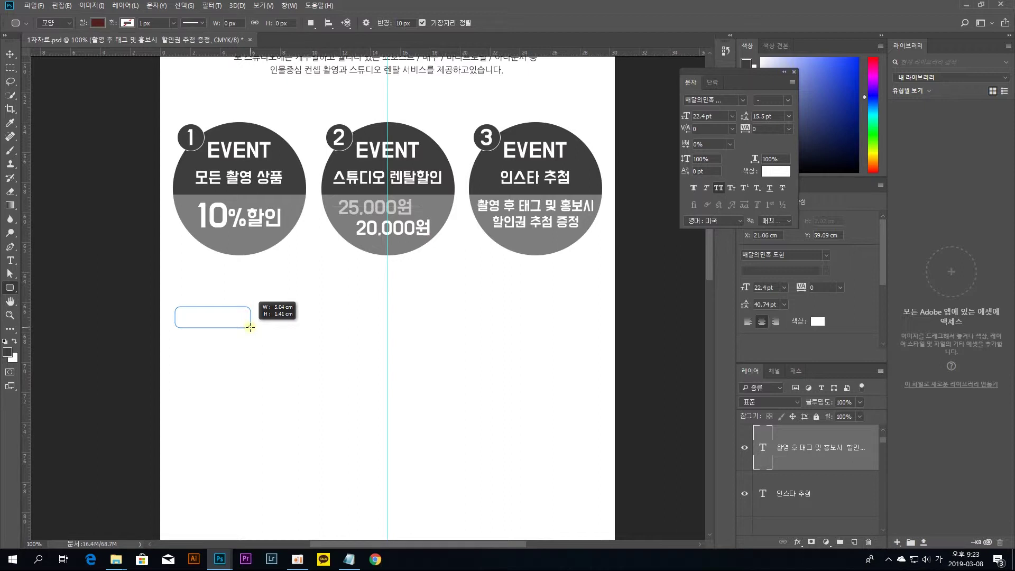
{"action": "left_click_drag", "start_coordinate": [250, 327], "coordinate": [246, 326]}
{"action": "key", "text": "Escape"}
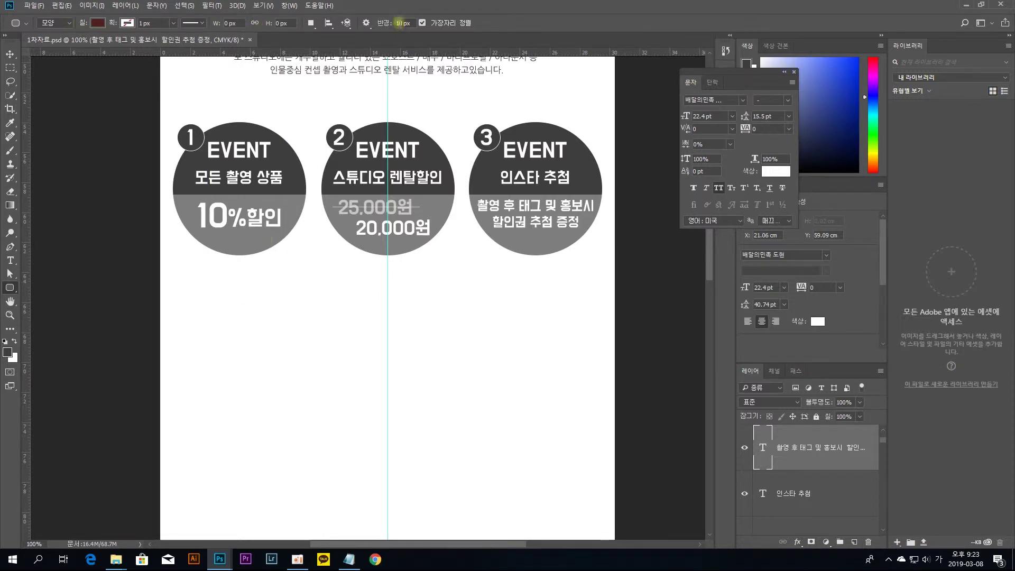
Draw a rounded rectangle about 147 × 37 px with a 20 px radius below the first badge, filled with the badge's dark grey 3e3e3e
{"action": "left_click", "coordinate": [400, 23]}
{"action": "left_click_drag", "start_coordinate": [192, 329], "coordinate": [257, 351]}
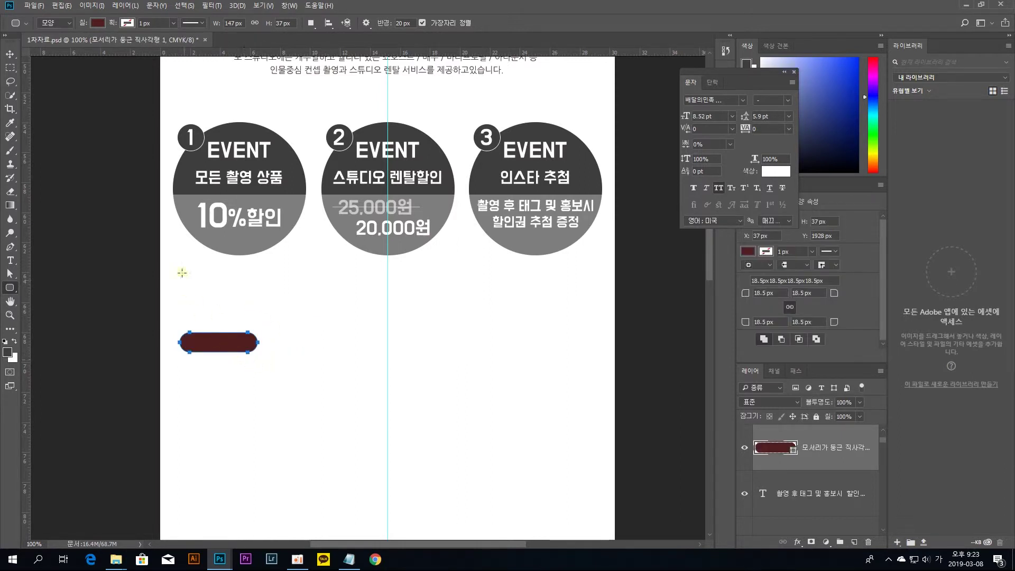
{"action": "left_click", "coordinate": [99, 22]}
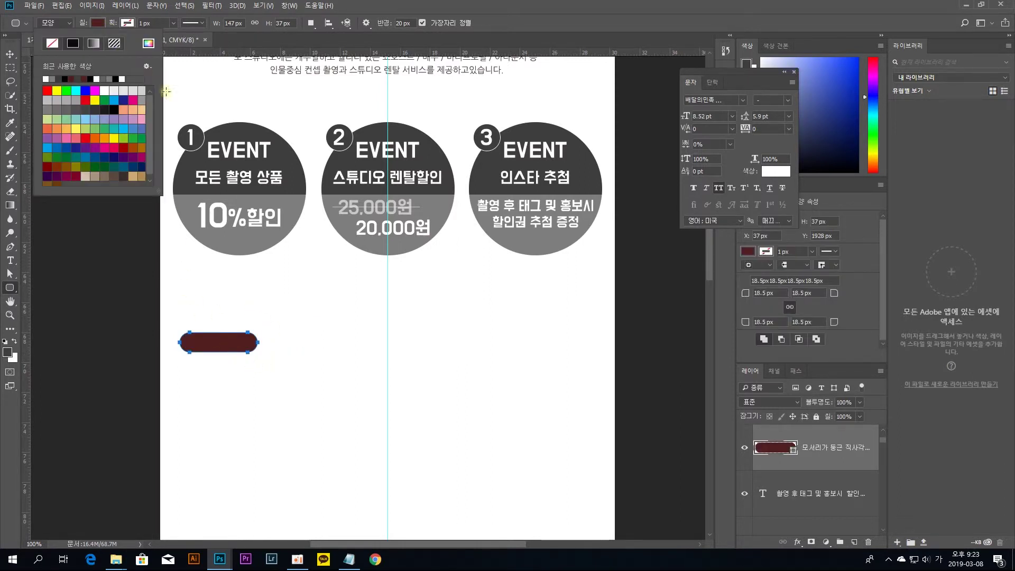
{"action": "left_click", "coordinate": [53, 79]}
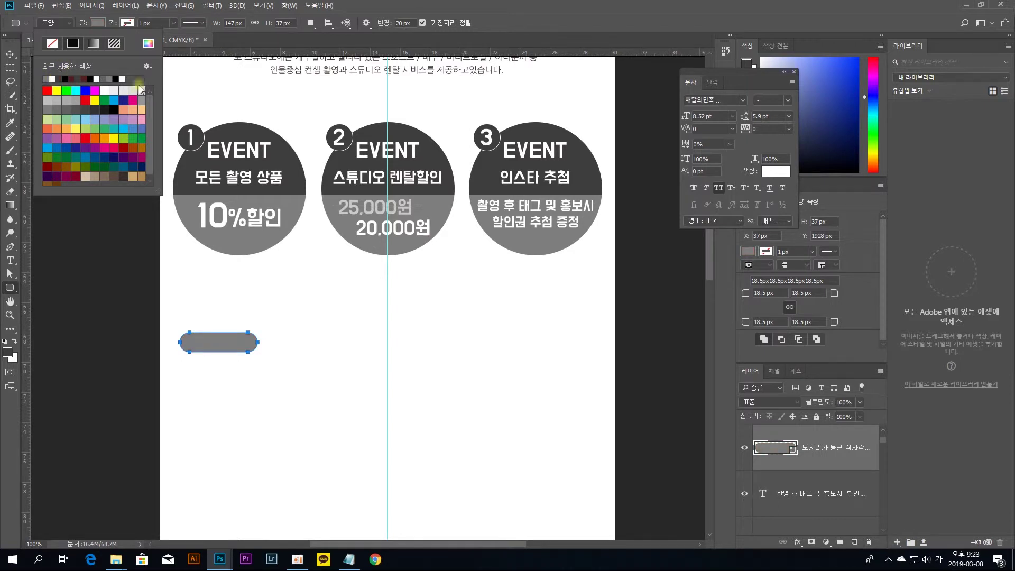
{"action": "left_click", "coordinate": [149, 42]}
{"action": "left_click", "coordinate": [259, 133]}
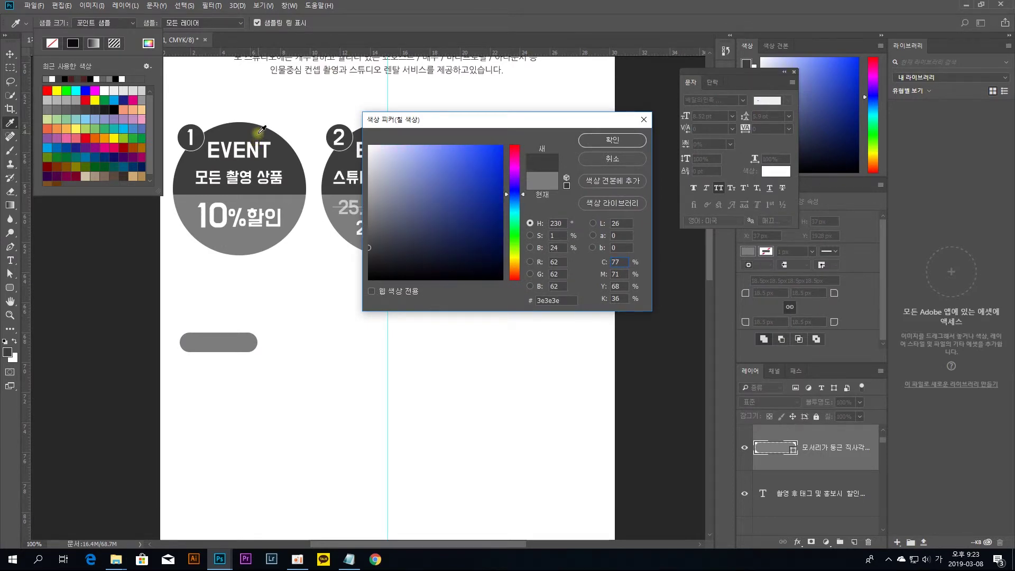
{"action": "key", "text": "Return"}
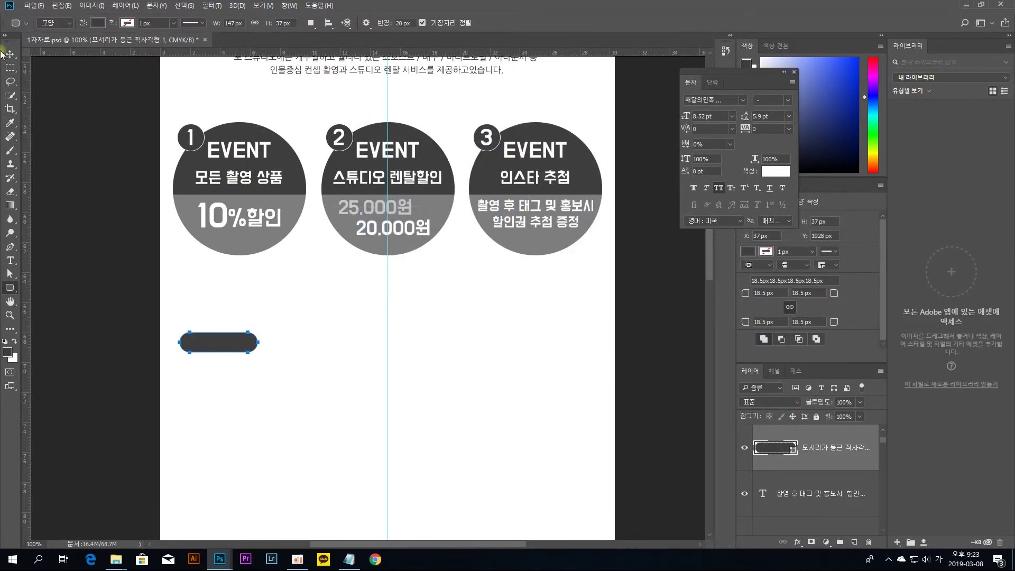
{"action": "left_click", "coordinate": [9, 54]}
{"action": "left_click", "coordinate": [113, 124]}
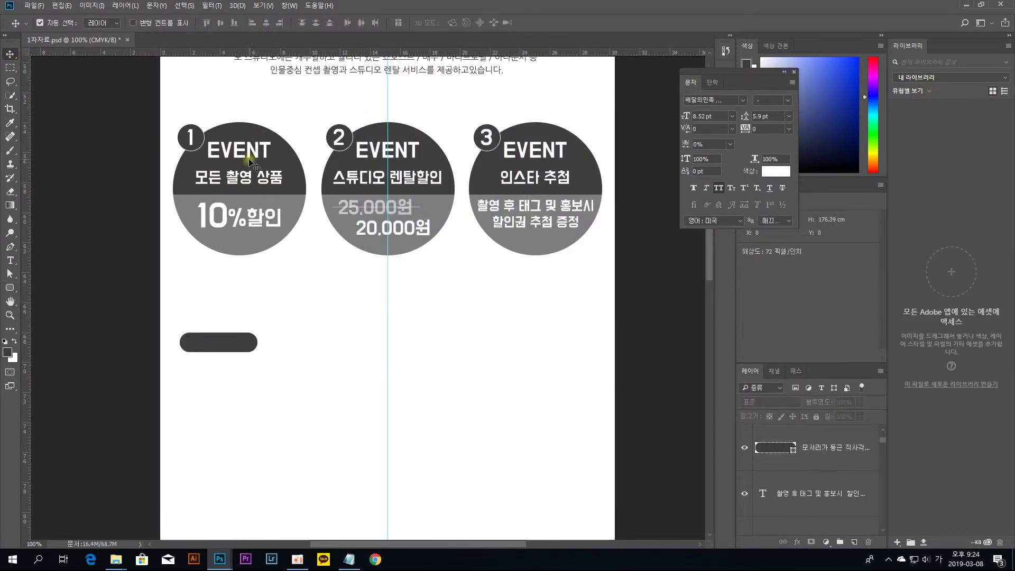
Duplicate the studio description paragraph over the rounded rectangle, bring the copy to the front and colour it white (ffffff)
{"action": "left_click_drag", "start_coordinate": [250, 163], "coordinate": [317, 159]}
{"action": "key", "text": "ctrl+z"}
{"action": "scroll", "coordinate": [343, 132], "scroll_direction": "up", "scroll_amount": 2}
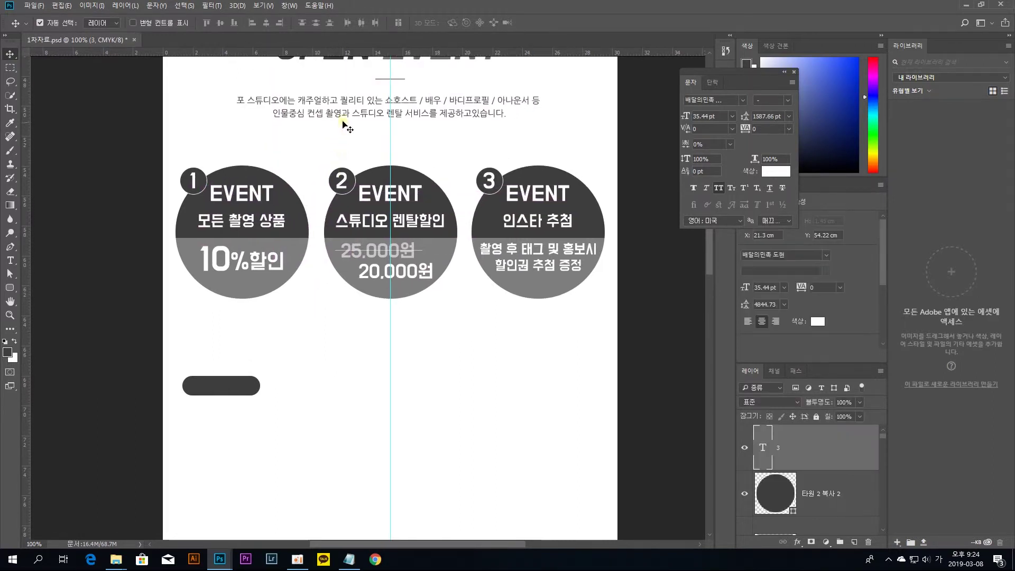
{"action": "left_click_drag", "start_coordinate": [345, 108], "coordinate": [306, 392]}
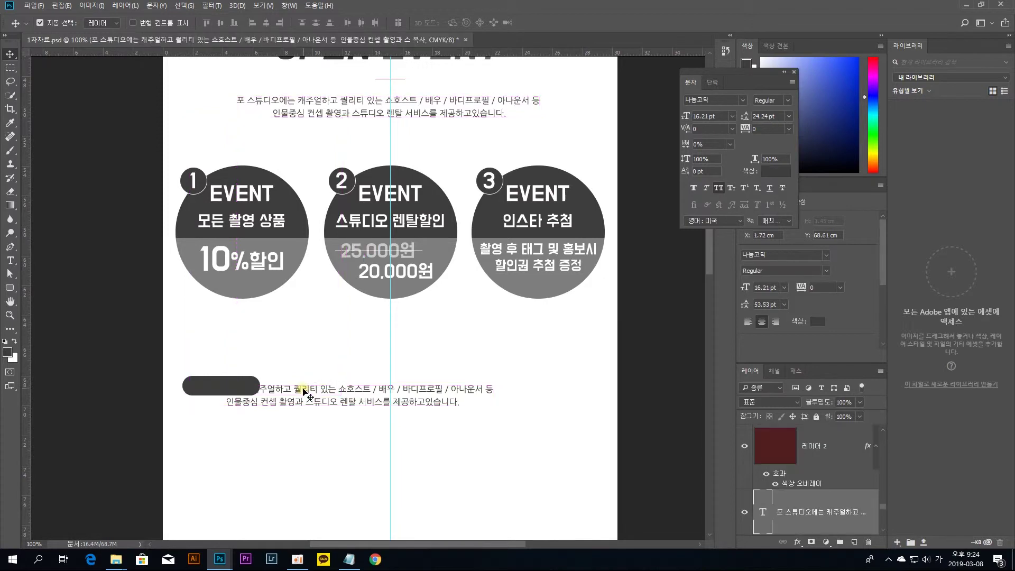
{"action": "key", "text": "ctrl"}
{"action": "left_click", "coordinate": [774, 171]}
{"action": "left_click", "coordinate": [394, 358]}
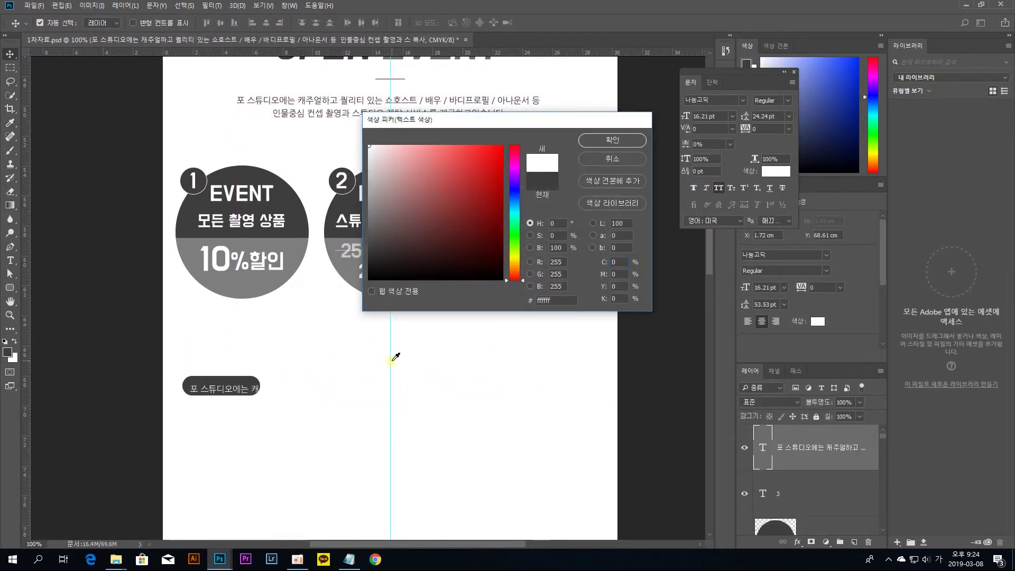
{"action": "key", "text": "Return"}
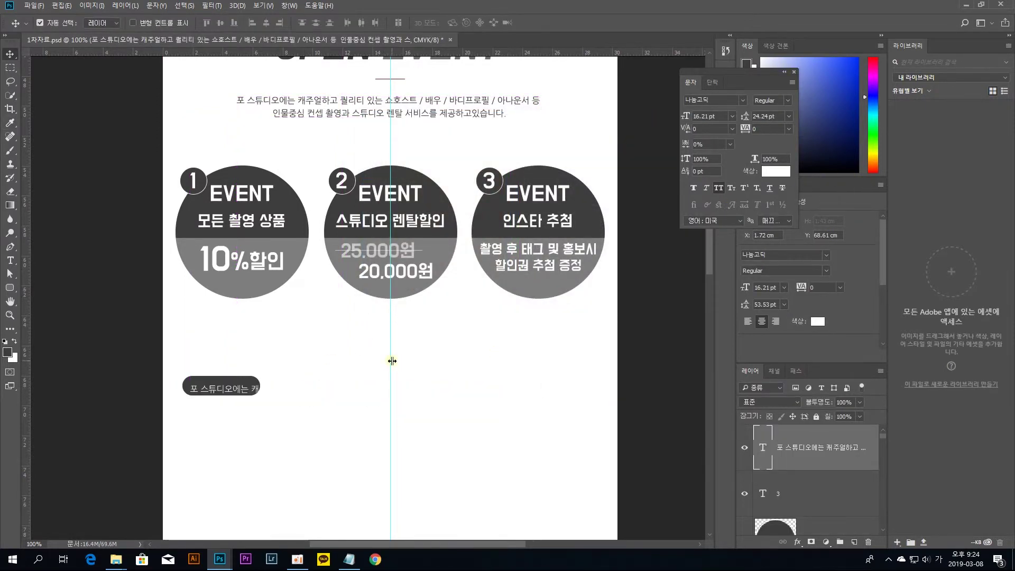
Replace the copied paragraph with "이벤트 기간", left-align it and place it inside the dark rounded rectangle
{"action": "double_click", "coordinate": [762, 439]}
{"action": "key", "text": "Delete"}
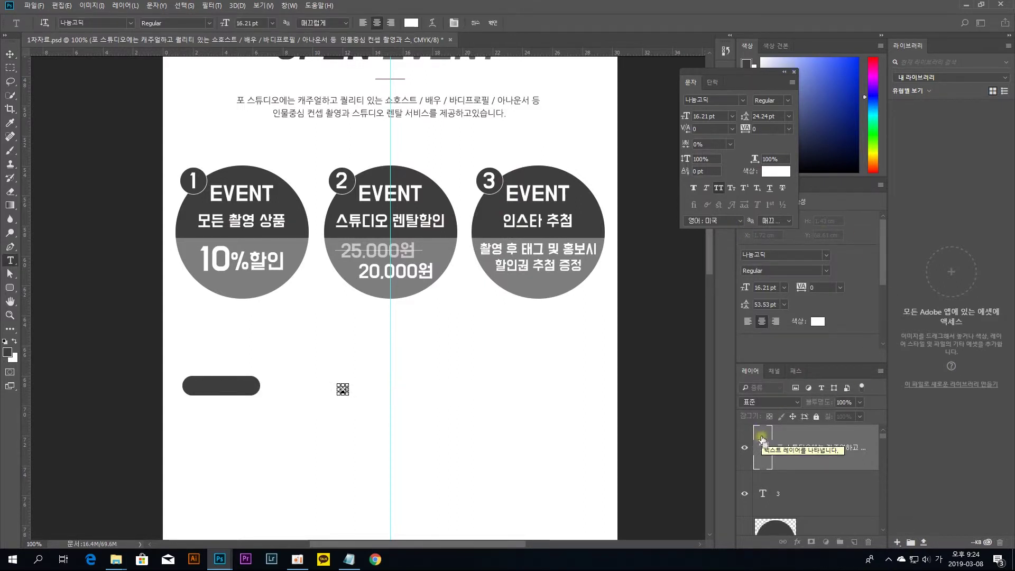
{"action": "left_click", "coordinate": [363, 23]}
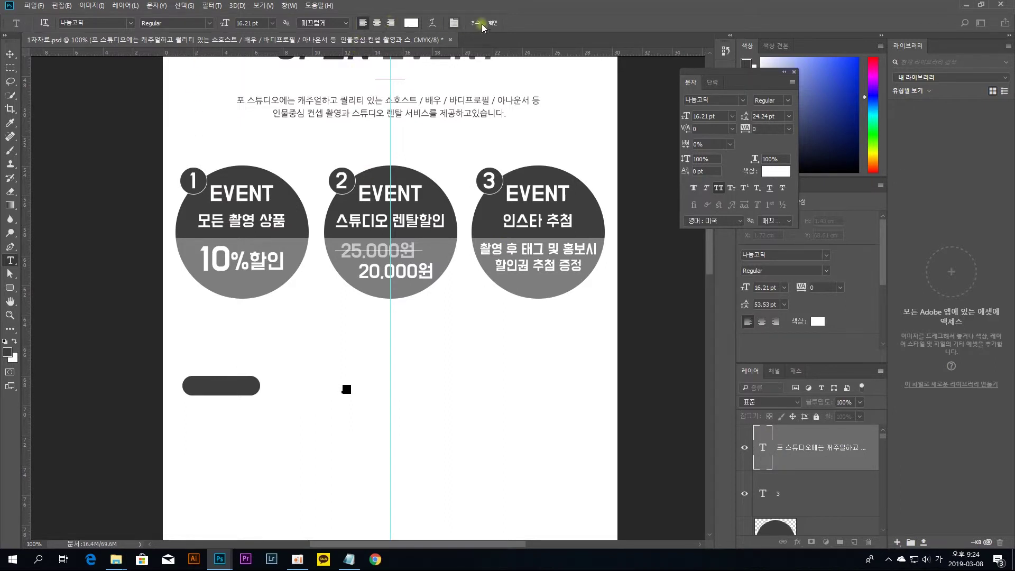
{"action": "left_click", "coordinate": [499, 21]}
{"action": "key", "text": "ctrl+t"}
{"action": "left_click_drag", "start_coordinate": [346, 390], "coordinate": [202, 386]}
{"action": "key", "text": "Return"}
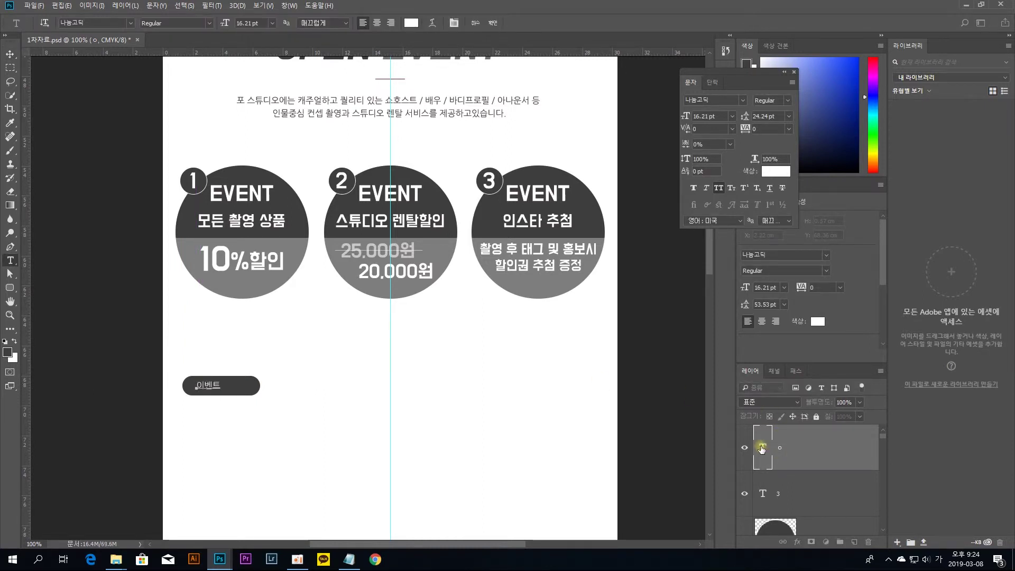
{"action": "key", "text": "ctrl+Return"}
{"action": "key", "text": "v"}
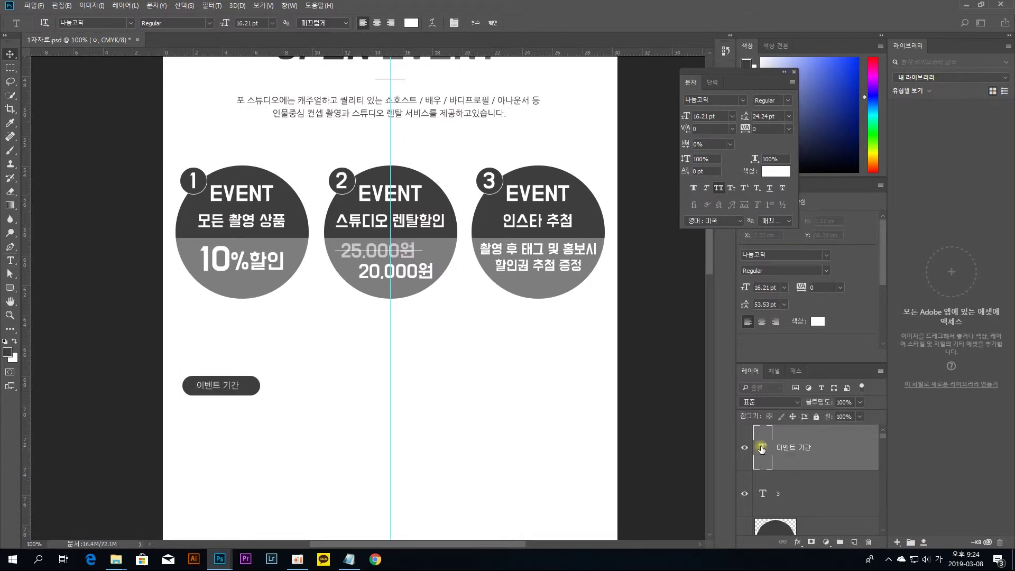
{"action": "scroll", "coordinate": [274, 257], "scroll_direction": "down", "scroll_amount": 3}
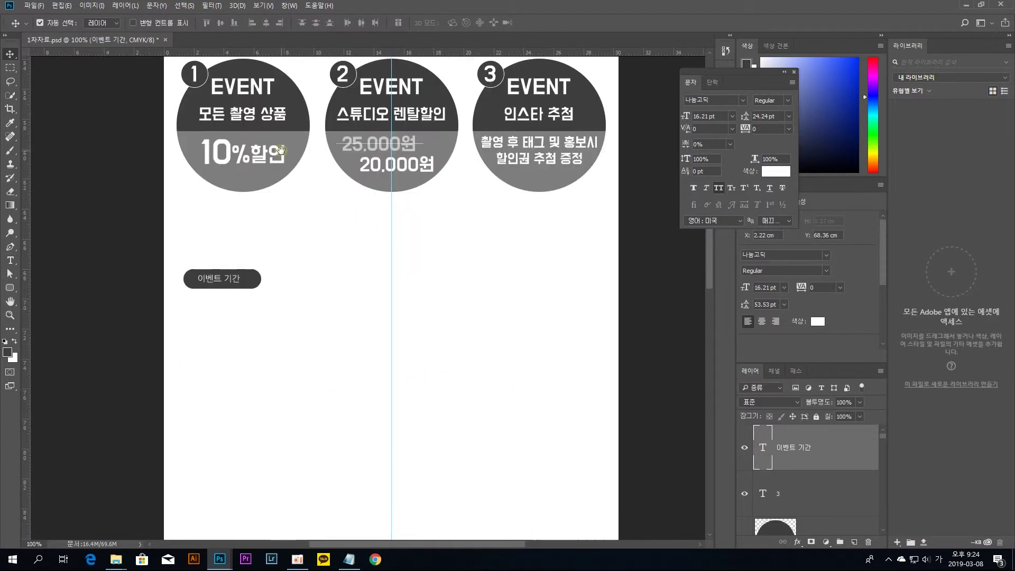
Centre the "이벤트 기간" label on the rounded rectangle and scale the rectangle down to about 29 px high around the text
{"action": "left_click_drag", "start_coordinate": [228, 279], "coordinate": [233, 281]}
{"action": "left_click", "coordinate": [255, 286]}
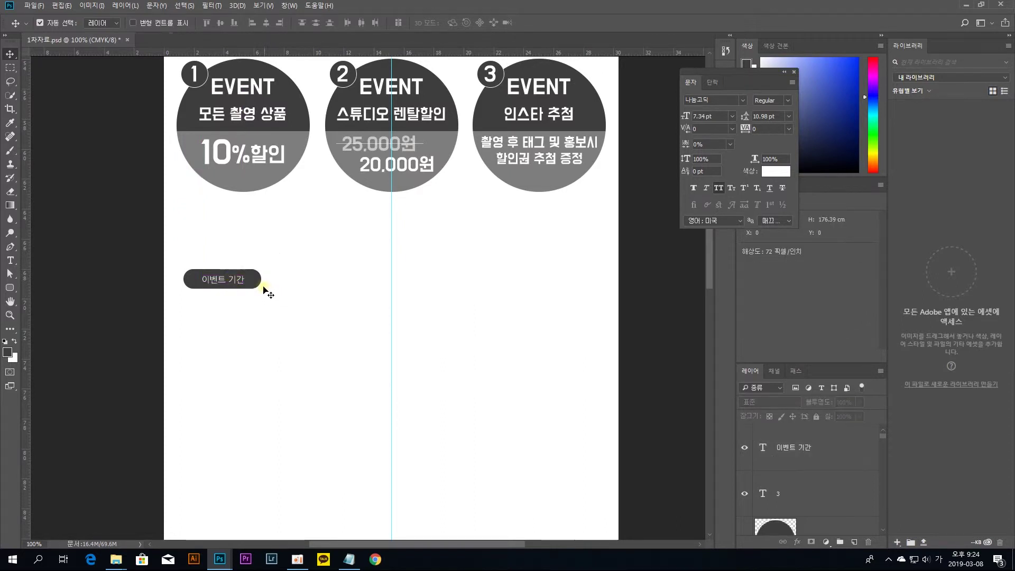
{"action": "key", "text": "ctrl+t"}
{"action": "left_click_drag", "start_coordinate": [261, 270], "coordinate": [251, 268]}
{"action": "key", "text": "Return"}
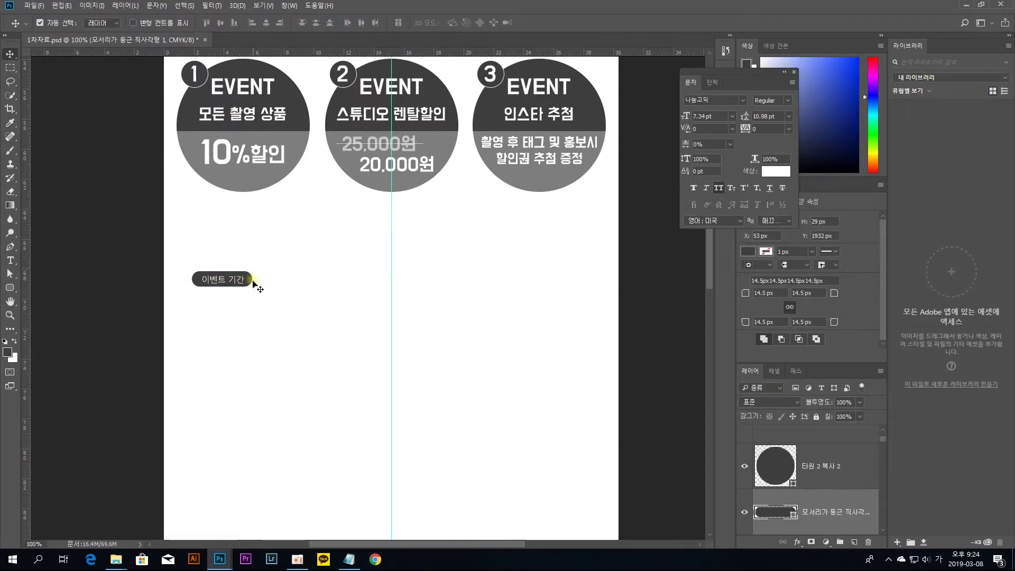
Duplicate the "이벤트 기간" text beside the rounded rectangle and recolour the copy with the dark grey of the third badge
{"action": "left_click_drag", "start_coordinate": [249, 283], "coordinate": [312, 279]}
{"action": "key", "text": "ctrl+z"}
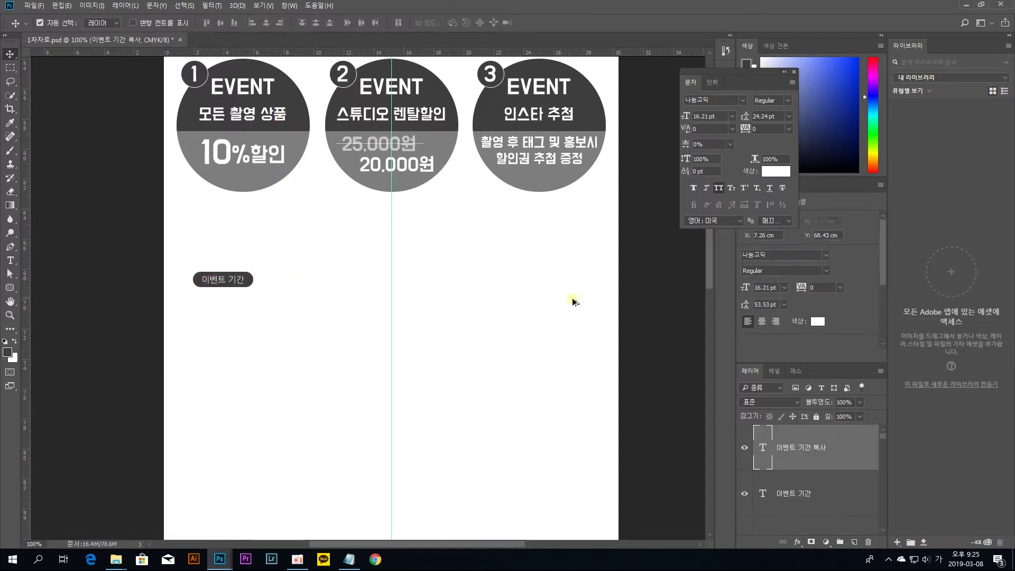
{"action": "double_click", "coordinate": [764, 443]}
{"action": "left_click", "coordinate": [776, 171]}
{"action": "left_click", "coordinate": [587, 97]}
{"action": "key", "text": "Return"}
{"action": "key", "text": "ctrl+Return"}
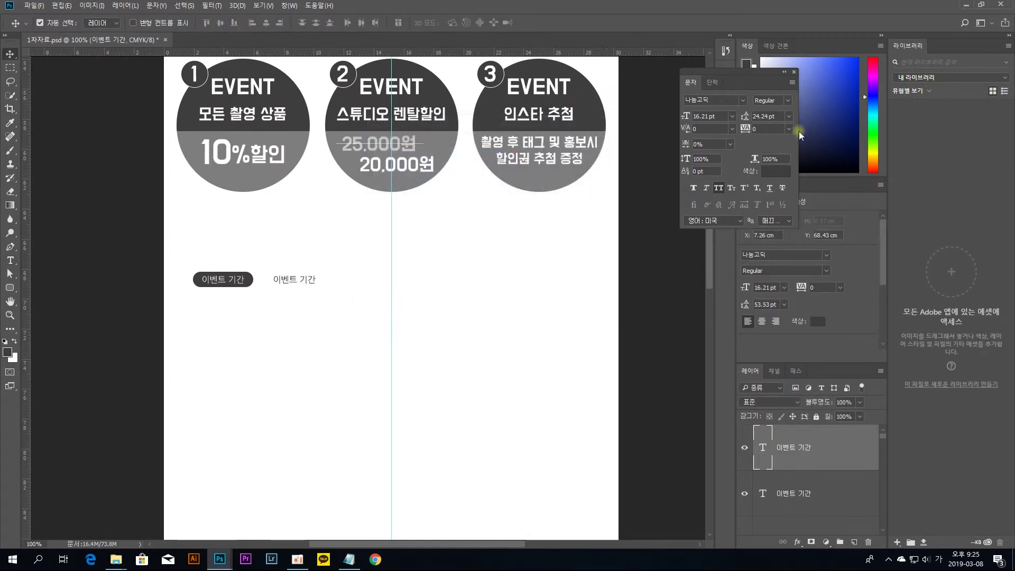
Replace the dark grey text copy with the period "2019년 01월 15일 ~03월 31일" from the Notepad file
{"action": "key", "text": "alt+Tab"}
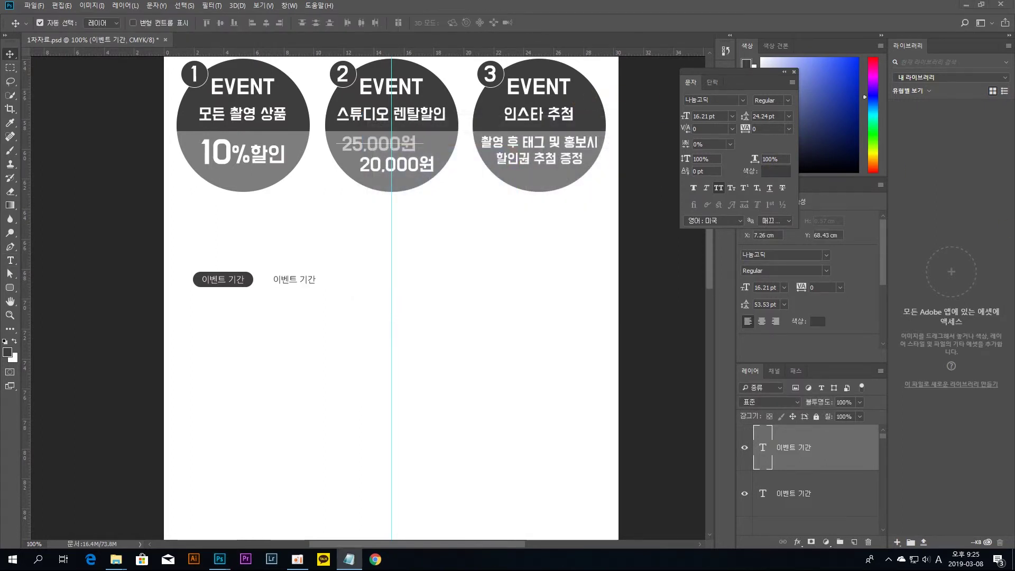
{"action": "scroll", "coordinate": [423, 246], "scroll_direction": "down", "scroll_amount": 2}
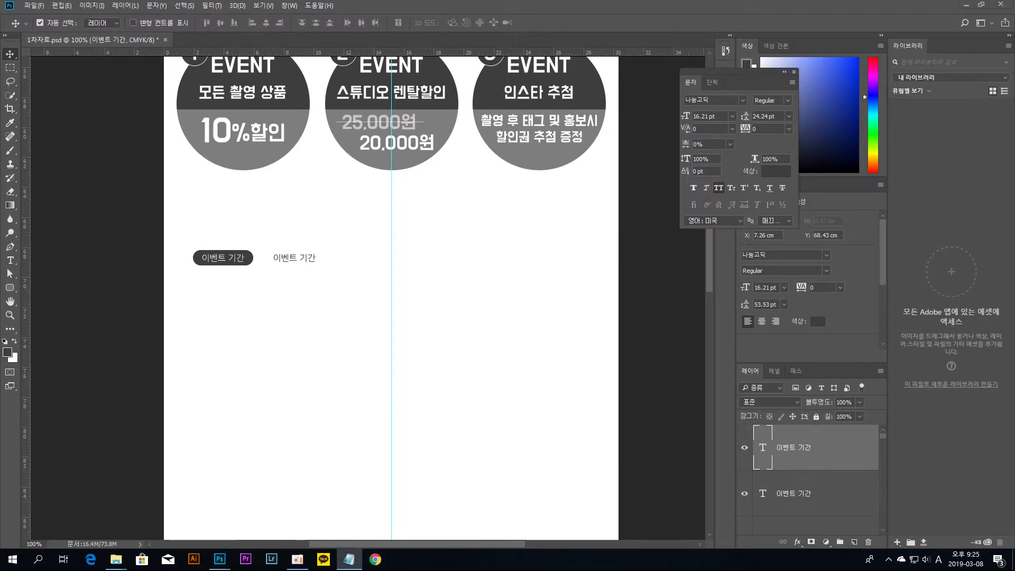
{"action": "double_click", "coordinate": [294, 257]}
{"action": "type", "text": "2019년 01월 15일 ~03월 31일"}
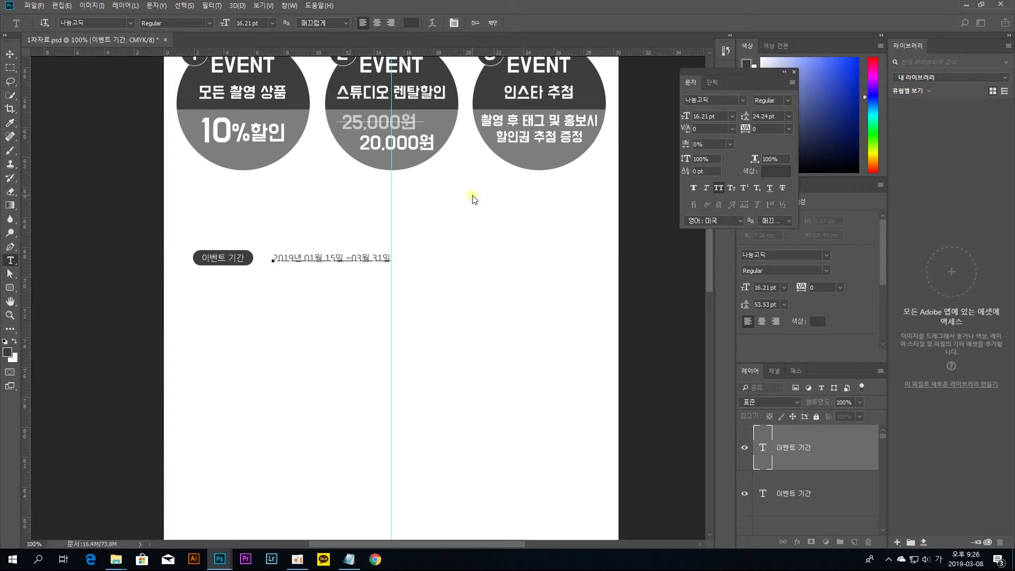
{"action": "left_click", "coordinate": [497, 24]}
{"action": "key", "text": "v"}
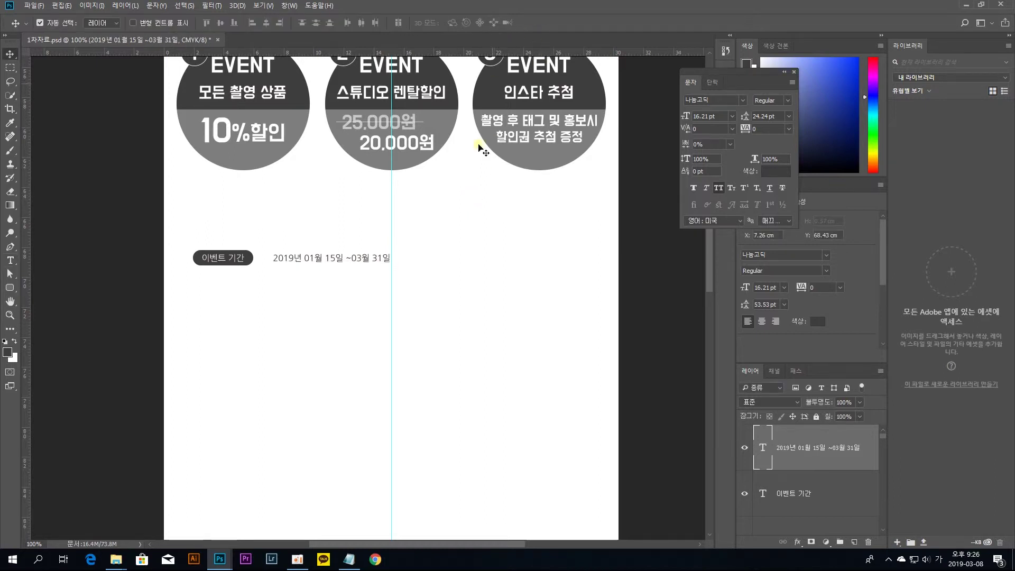
Duplicate the whole event period row, including its rounded label and date, directly below the original
{"action": "left_click_drag", "start_coordinate": [424, 291], "coordinate": [188, 229]}
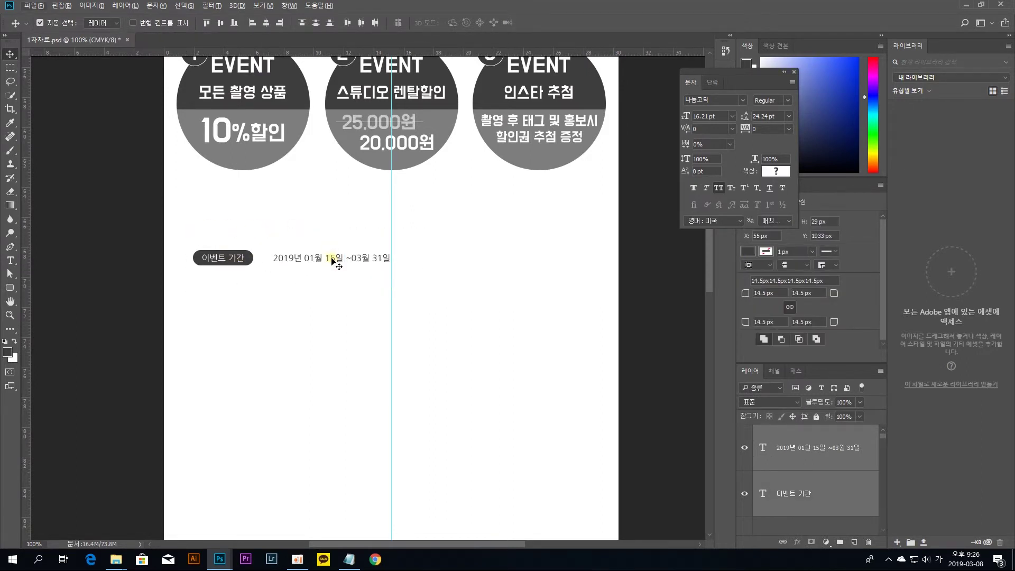
{"action": "left_click_drag", "start_coordinate": [242, 260], "coordinate": [241, 284], "text": "alt"}
{"action": "left_click", "coordinate": [279, 229]}
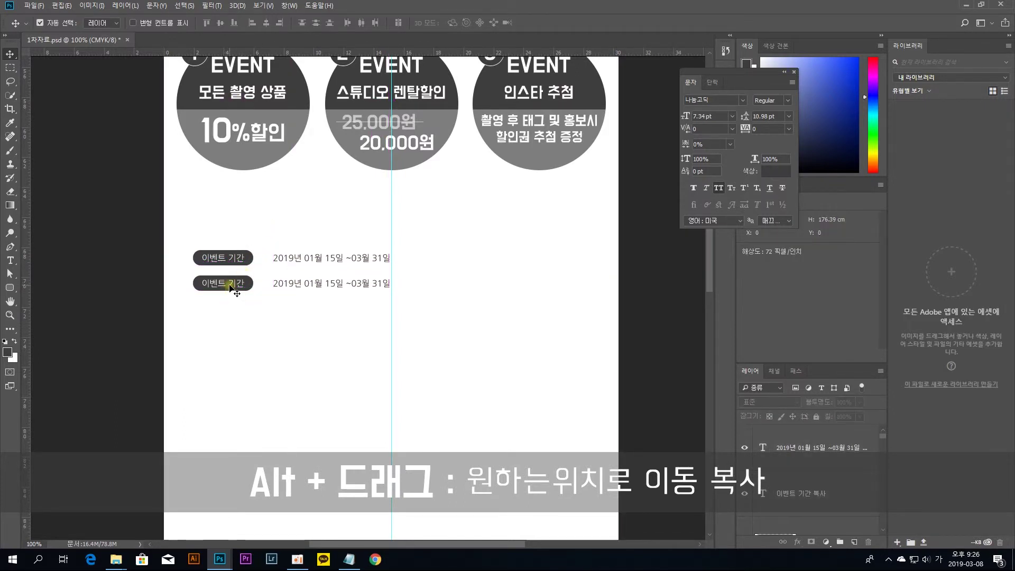
Change the label in the second row's rounded rectangle to "이벤트 내용"
{"action": "left_click", "coordinate": [232, 288]}
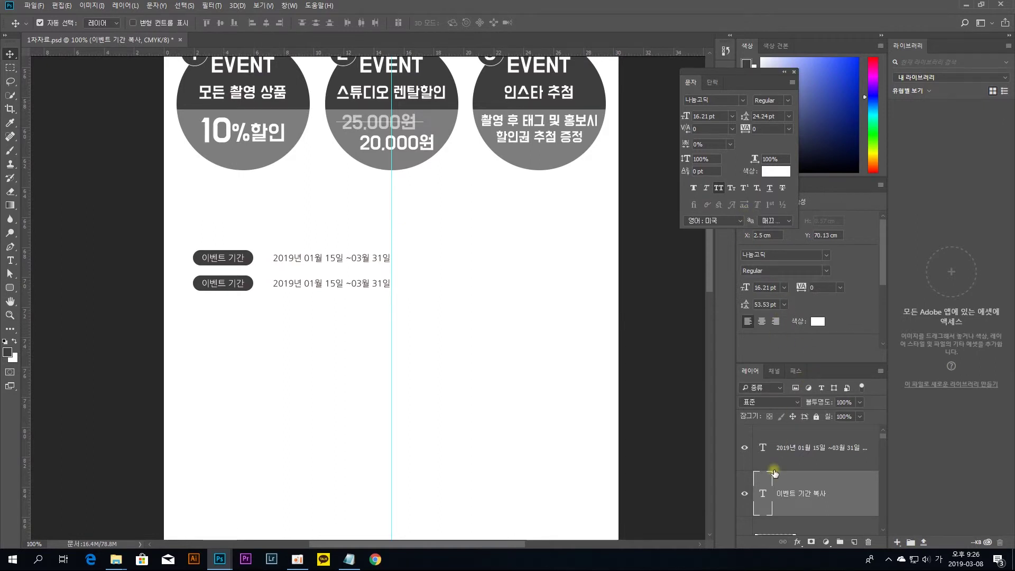
{"action": "double_click", "coordinate": [763, 486]}
{"action": "left_click", "coordinate": [234, 283]}
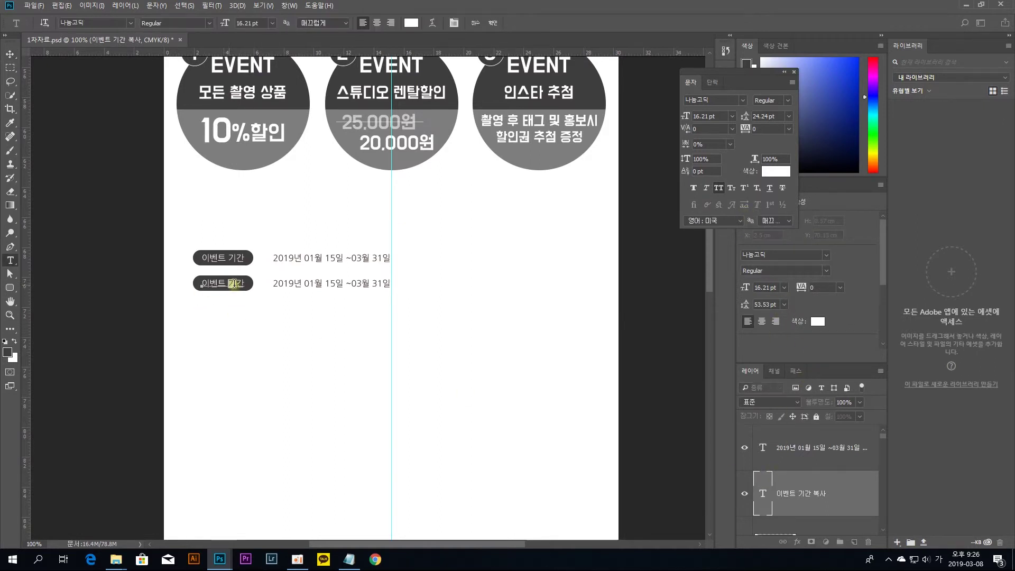
{"action": "key", "text": "ctrl+Return"}
{"action": "key", "text": "v"}
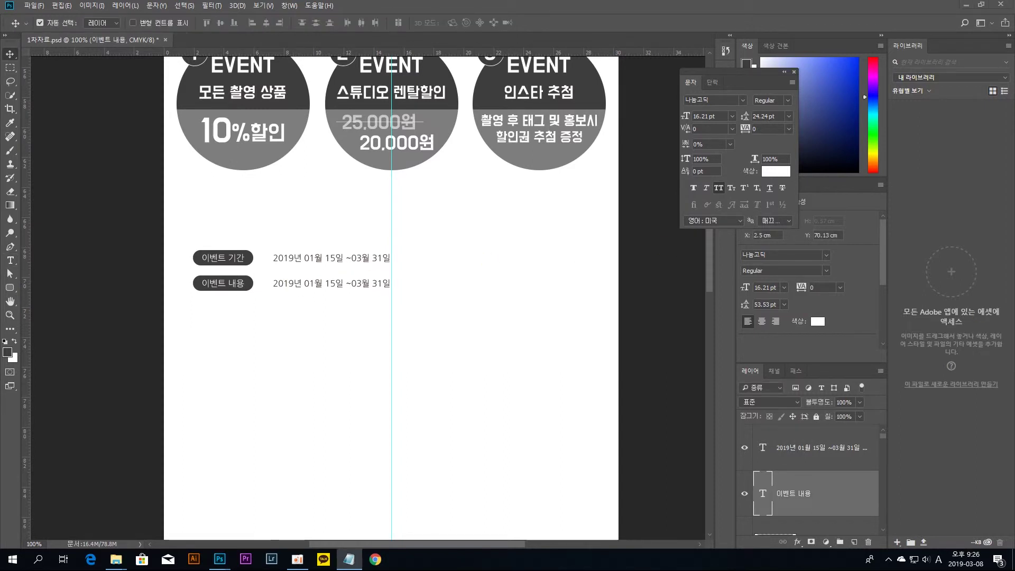
Replace the second row's date with the EVENT 1, 2 and 3 details from the Notepad file and remove the blank lines between them
{"action": "left_click", "coordinate": [370, 285]}
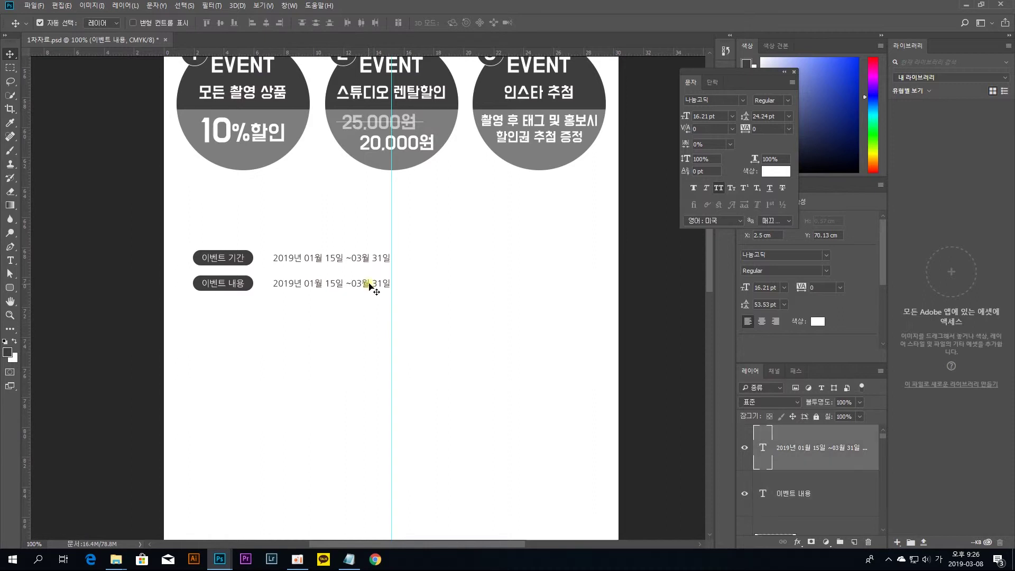
{"action": "double_click", "coordinate": [763, 447]}
{"action": "type", "text": "EVENT 1. 모든 촬영 상품을 10%할인 EVENT 2. 스튜디오 렌탈할인 25,000원 --> 20,000원 ( 주말,공휴일 제외 )  EVENT 3. 촬영 진행 후 인스타그램 태그 및 홍보 해주시는 분들 중 추첨을 통해                EVENT 1,2중 선택 할인권 드립니다"}
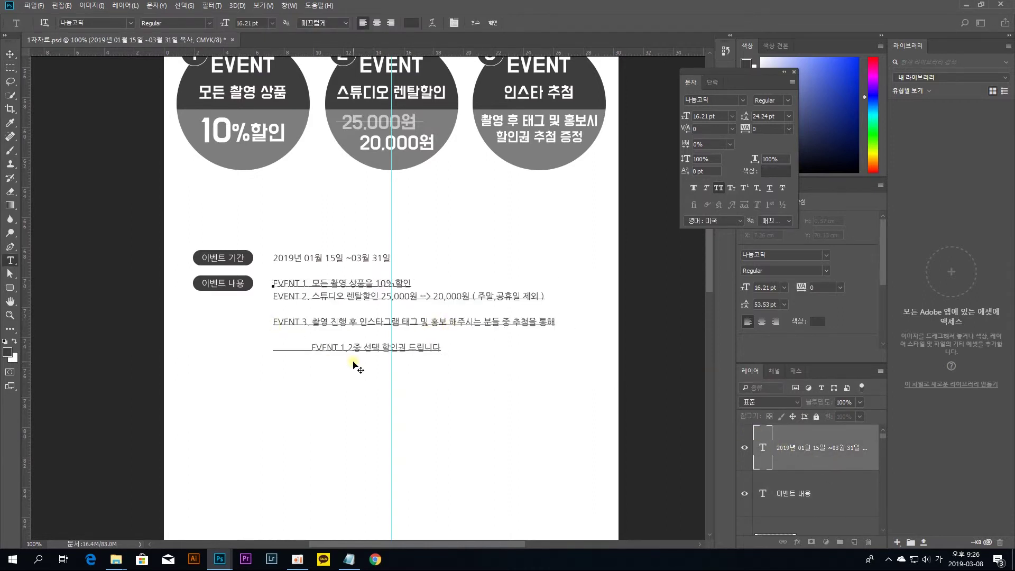
{"action": "key", "text": "BackSpace"}
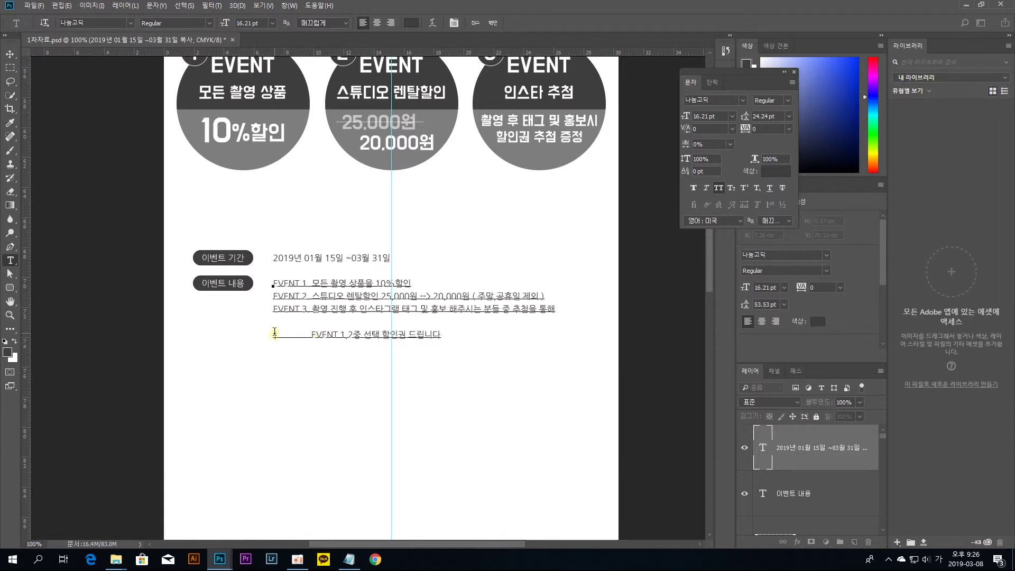
{"action": "key", "text": "BackSpace"}
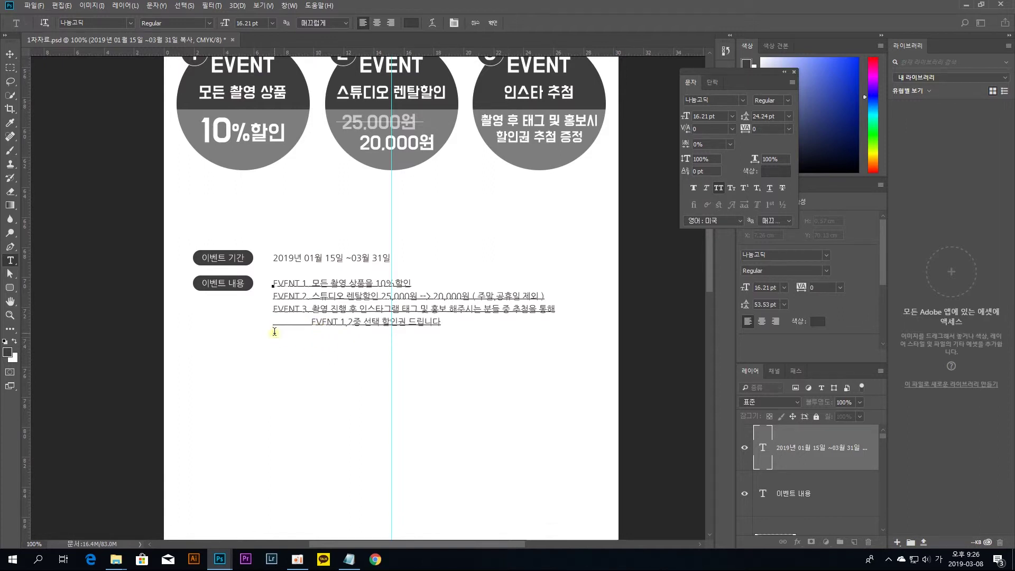
{"action": "key", "text": "ctrl+Return"}
{"action": "key", "text": "v"}
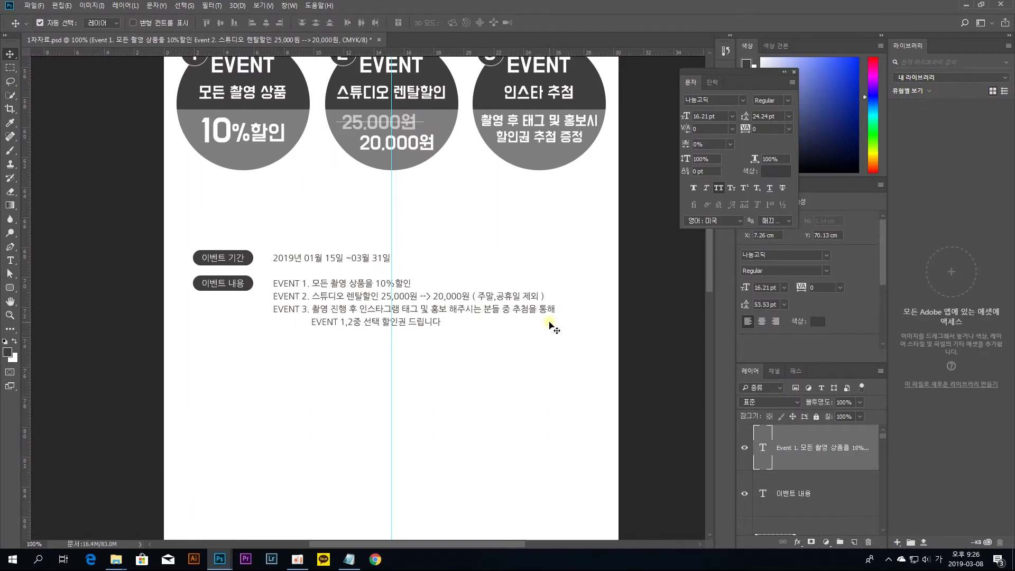
Duplicate the "이벤트 내용" row, including its rounded label and details, directly below the original
{"action": "left_click_drag", "start_coordinate": [529, 350], "coordinate": [217, 234]}
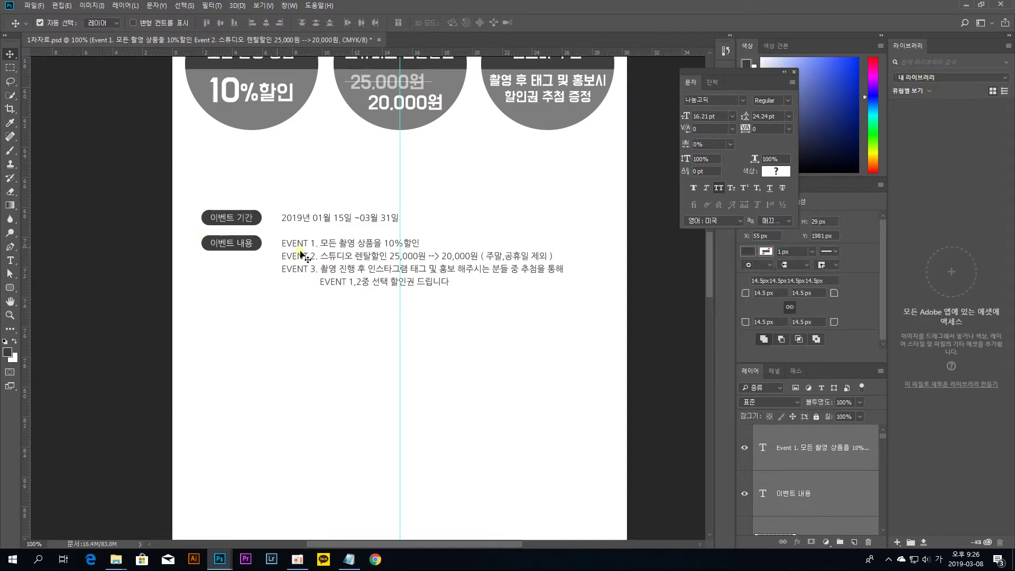
{"action": "left_click", "coordinate": [260, 248], "text": "shift"}
{"action": "left_click_drag", "start_coordinate": [367, 248], "coordinate": [369, 311]}
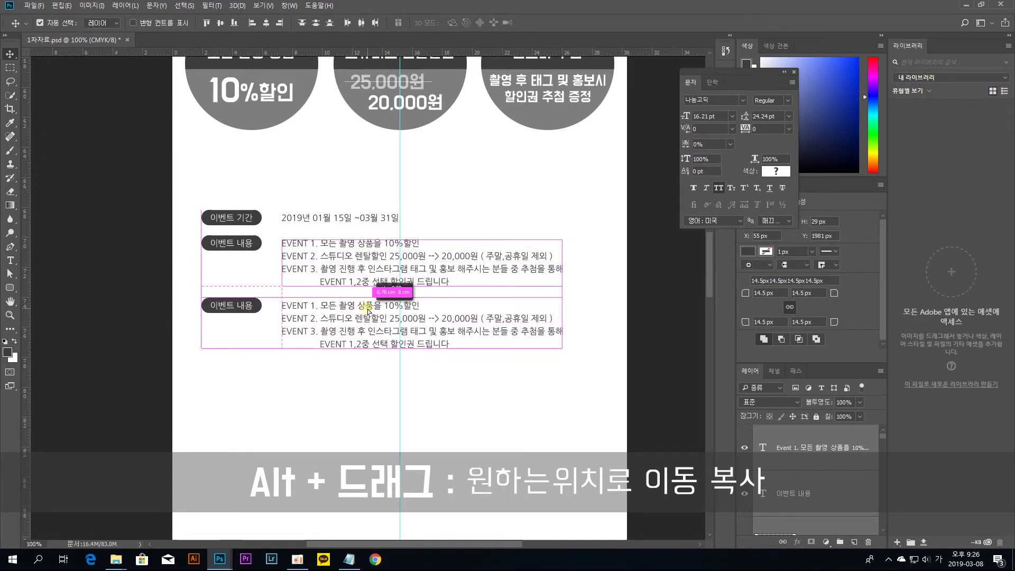
{"action": "left_click_drag", "start_coordinate": [368, 309], "coordinate": [368, 309]}
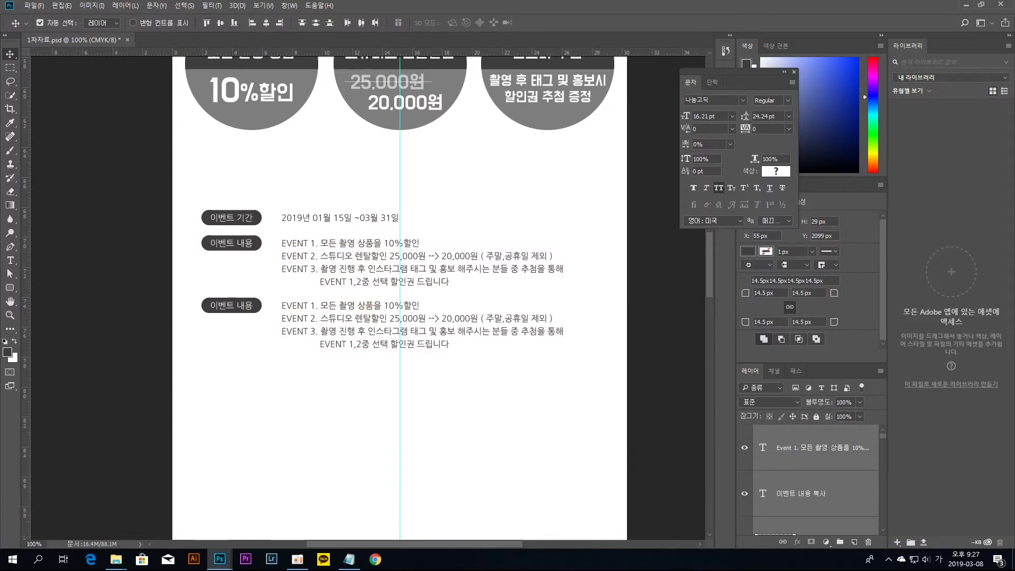
{"action": "left_click", "coordinate": [592, 367]}
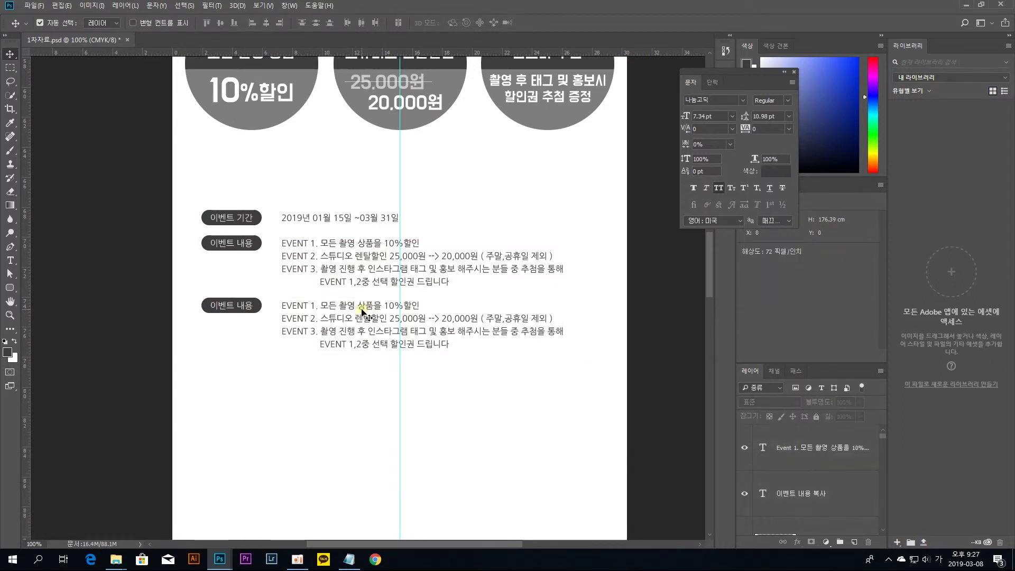
Change the third row's label to "예약방법" and centre it horizontally on its rounded rectangle
{"action": "left_click", "coordinate": [251, 310]}
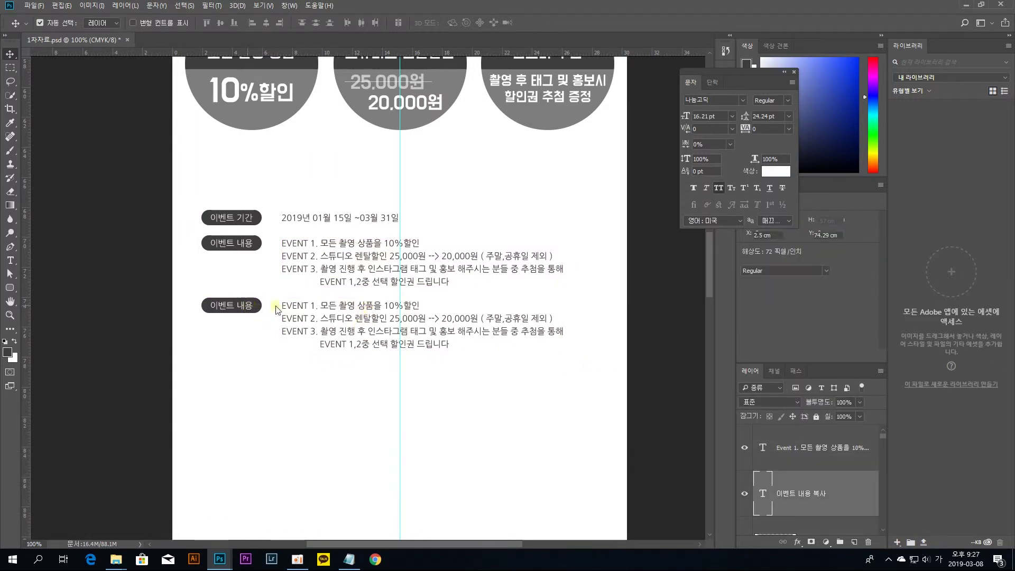
{"action": "double_click", "coordinate": [757, 489]}
{"action": "type", "text": "이"}
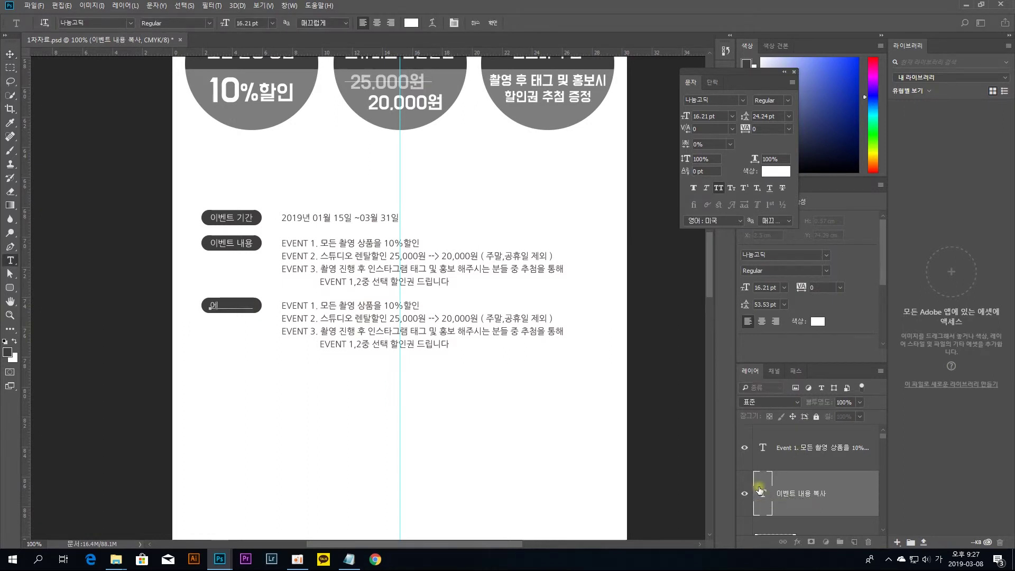
{"action": "type", "text": "약방법"}
{"action": "key", "text": "ctrl+Return"}
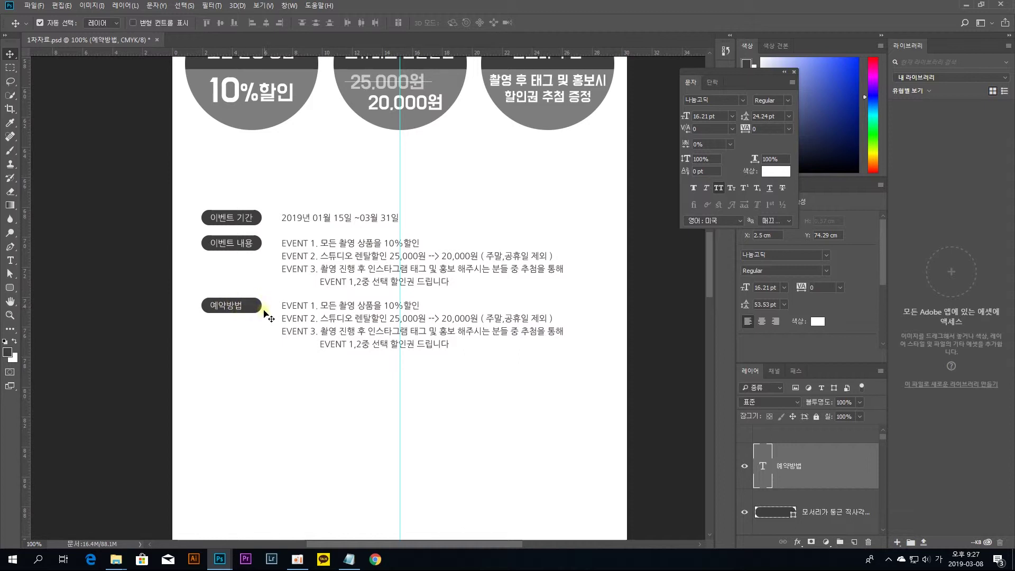
{"action": "left_click_drag", "start_coordinate": [273, 308], "coordinate": [211, 263]}
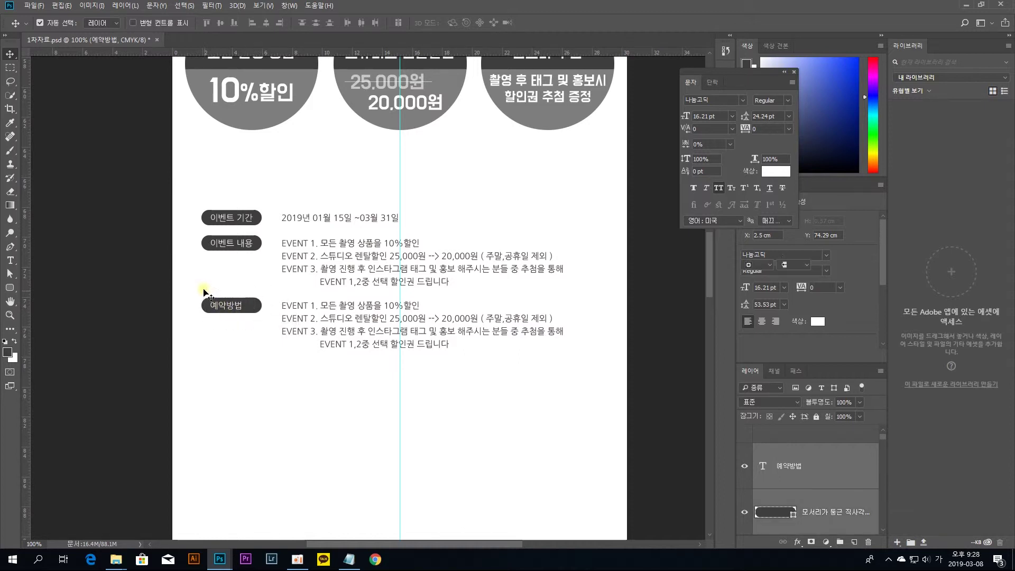
{"action": "left_click", "coordinate": [266, 24]}
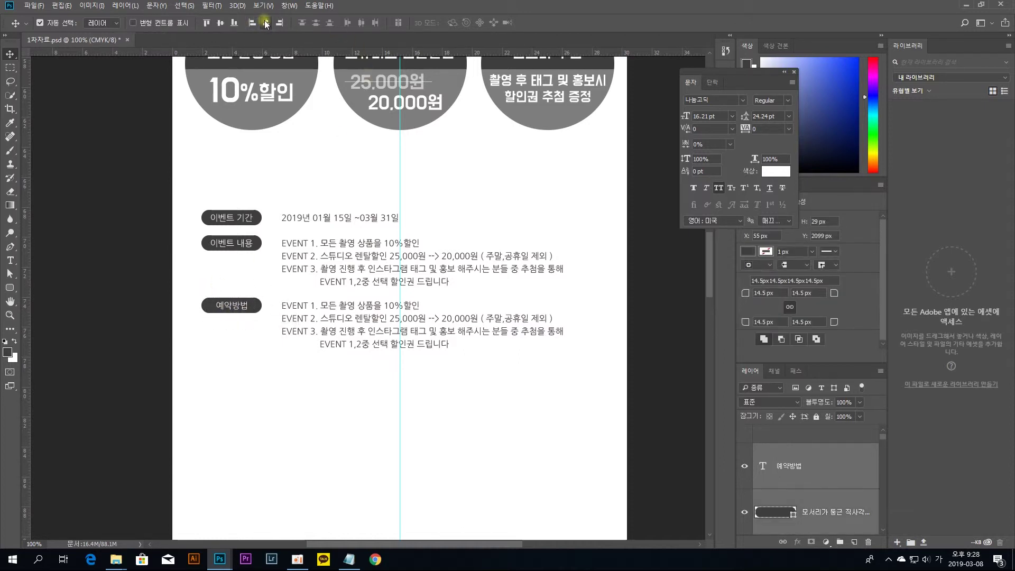
{"action": "left_click", "coordinate": [219, 283]}
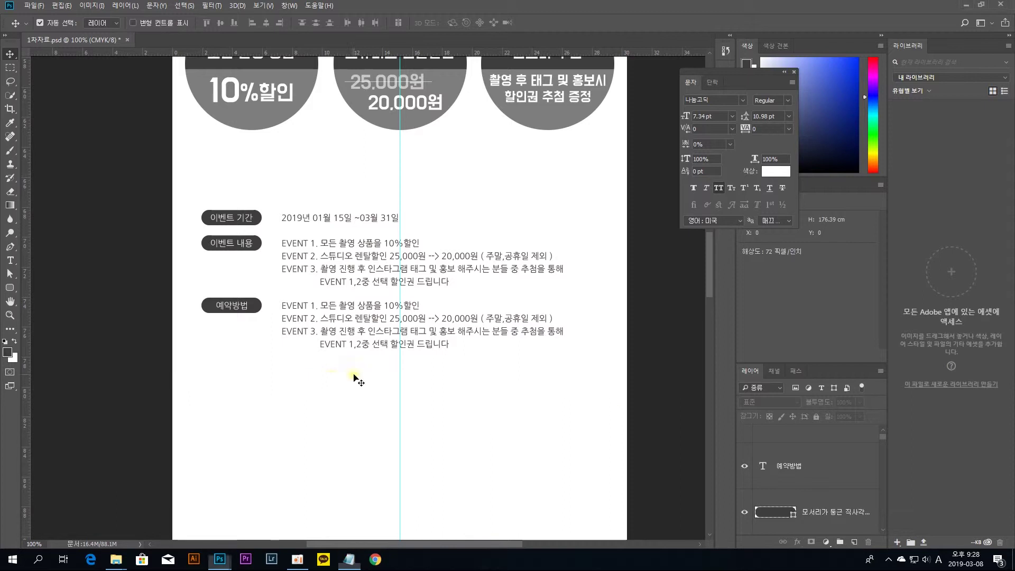
Replace the third row's text with the five booking steps and deposit account line from Notepad, removing the blank lines between the numbered steps
{"action": "left_click", "coordinate": [355, 312]}
{"action": "double_click", "coordinate": [763, 447]}
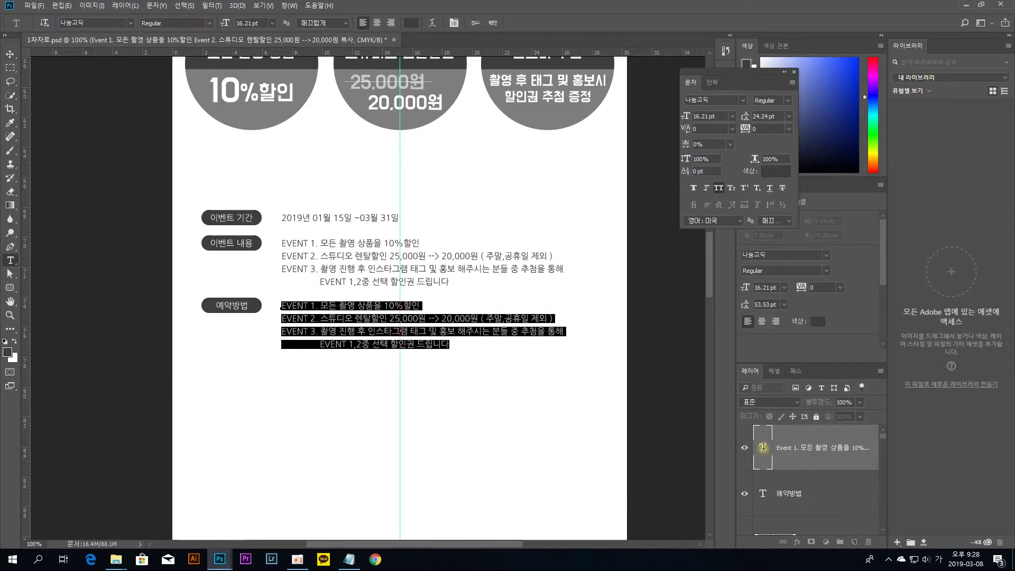
{"action": "key", "text": "ctrl+v"}
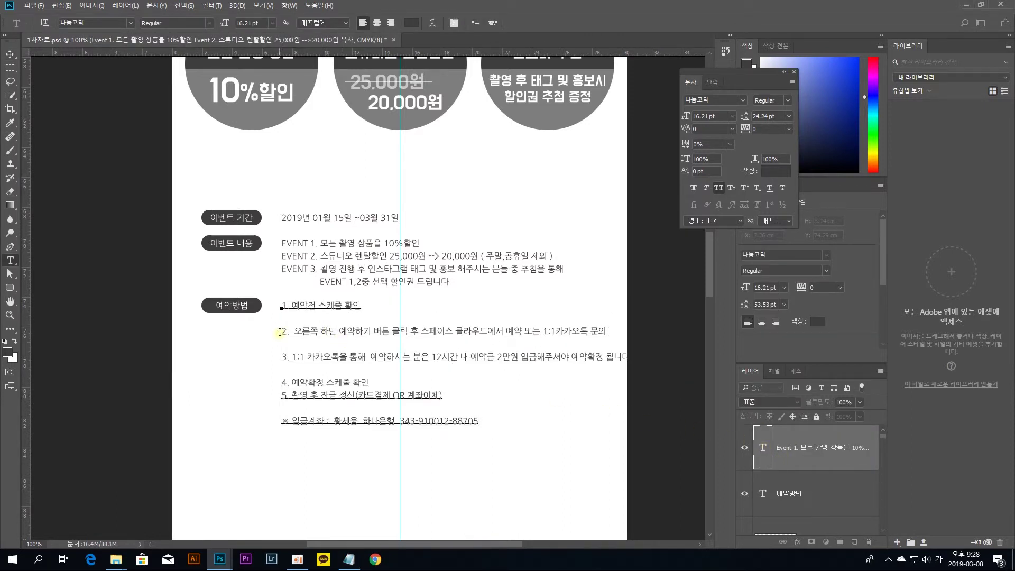
{"action": "key", "text": "BackSpace"}
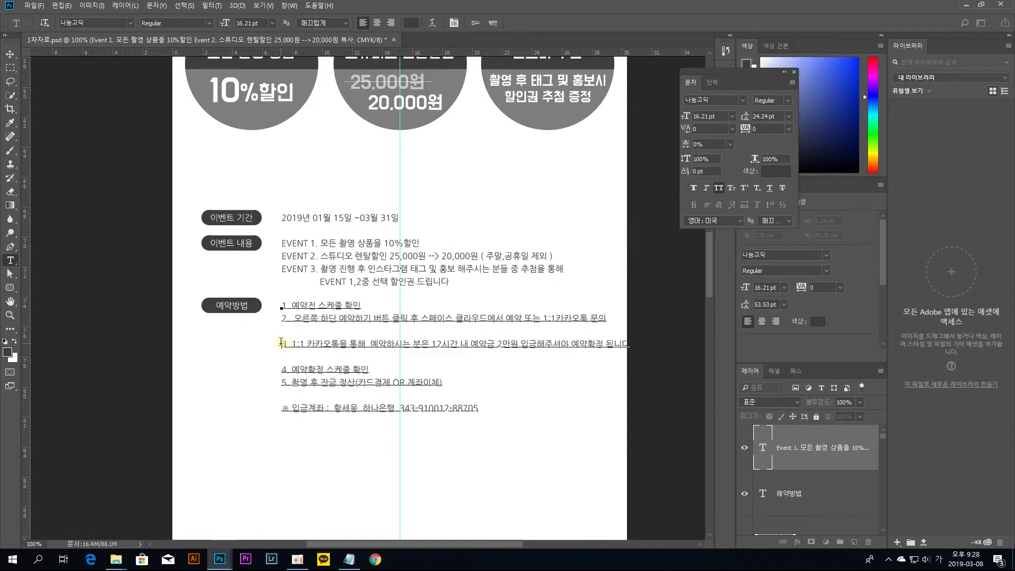
{"action": "key", "text": "BackSpace"}
{"action": "key", "text": "BackSpace"}
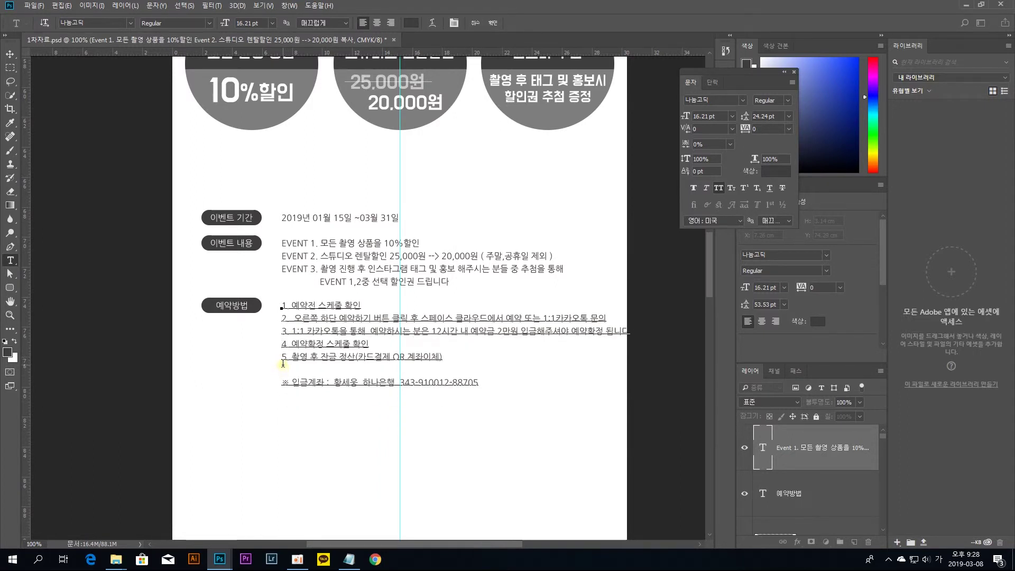
{"action": "scroll", "coordinate": [282, 364], "scroll_direction": "down", "scroll_amount": 3}
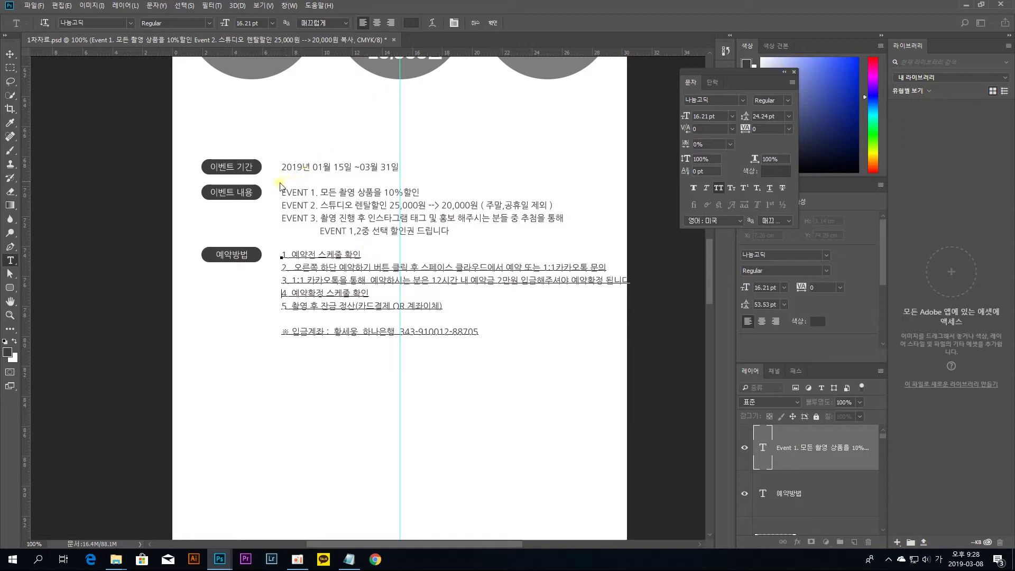
{"action": "scroll", "coordinate": [238, 207], "scroll_direction": "up", "scroll_amount": 2}
{"action": "left_click", "coordinate": [10, 53]}
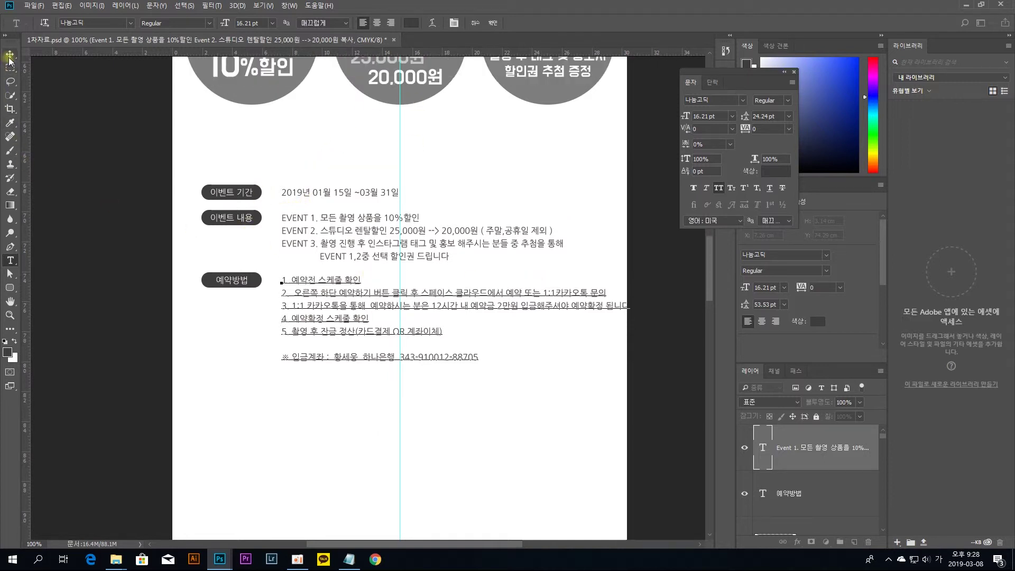
Move the three detail text blocks slightly closer to their labels, then select all three rows including the rounded labels
{"action": "left_click_drag", "start_coordinate": [305, 180], "coordinate": [395, 386]}
{"action": "left_click_drag", "start_coordinate": [388, 295], "coordinate": [375, 293]}
{"action": "left_click_drag", "start_coordinate": [247, 158], "coordinate": [555, 414]}
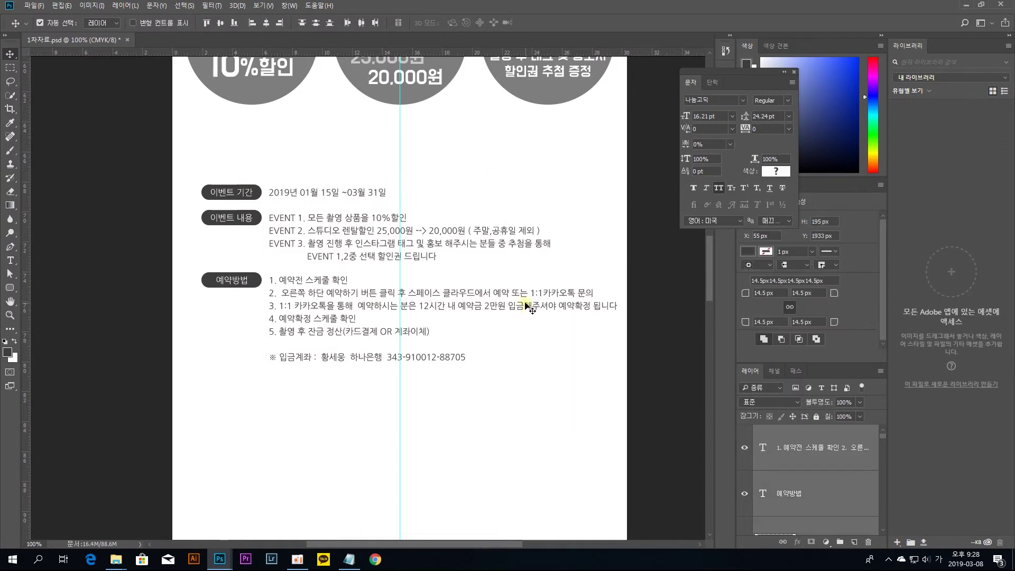
Move the three selected rows slightly to the left and scale them together to about 96% around their centre
{"action": "left_click_drag", "start_coordinate": [526, 299], "coordinate": [522, 299]}
{"action": "key", "text": "ctrl+t"}
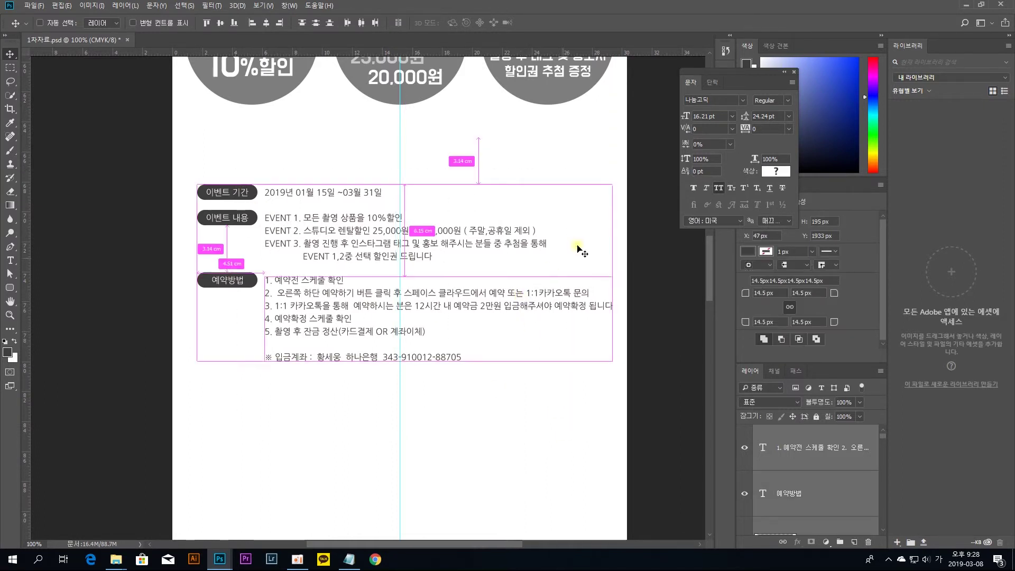
{"action": "left_click_drag", "start_coordinate": [610, 181], "coordinate": [602, 184]}
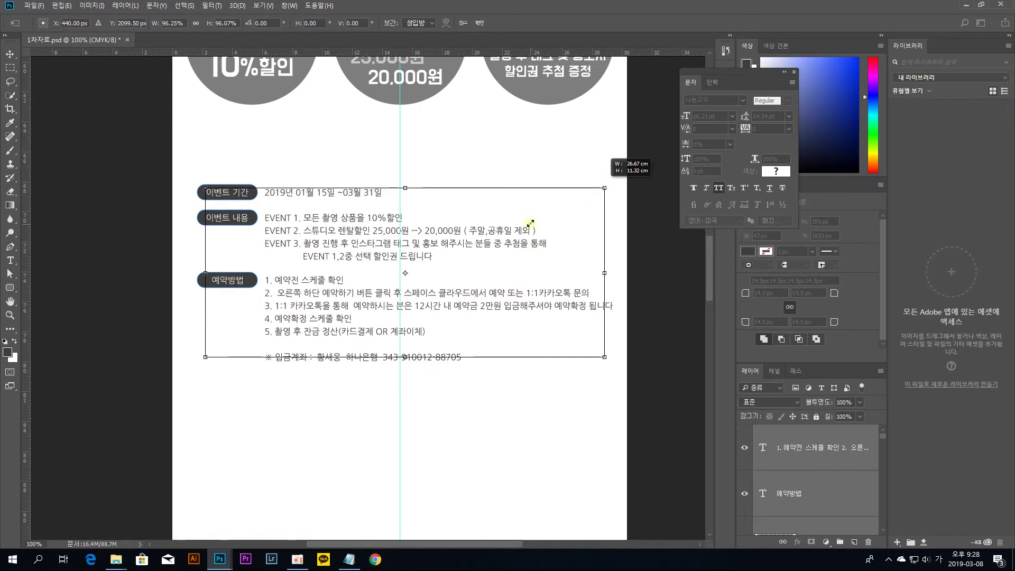
{"action": "left_click_drag", "start_coordinate": [530, 224], "coordinate": [531, 226]}
{"action": "key", "text": "Return"}
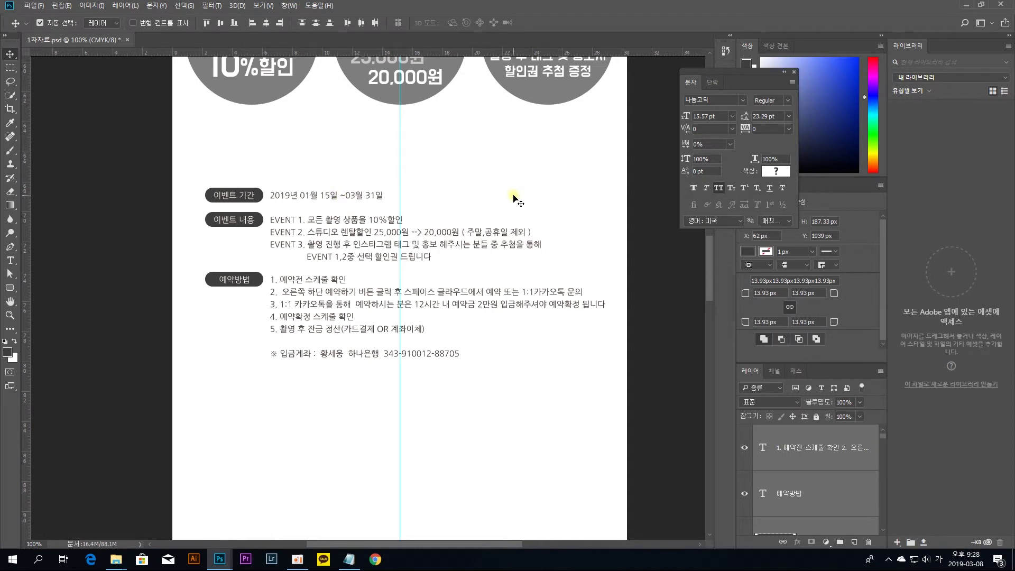
{"action": "left_click", "coordinate": [481, 210]}
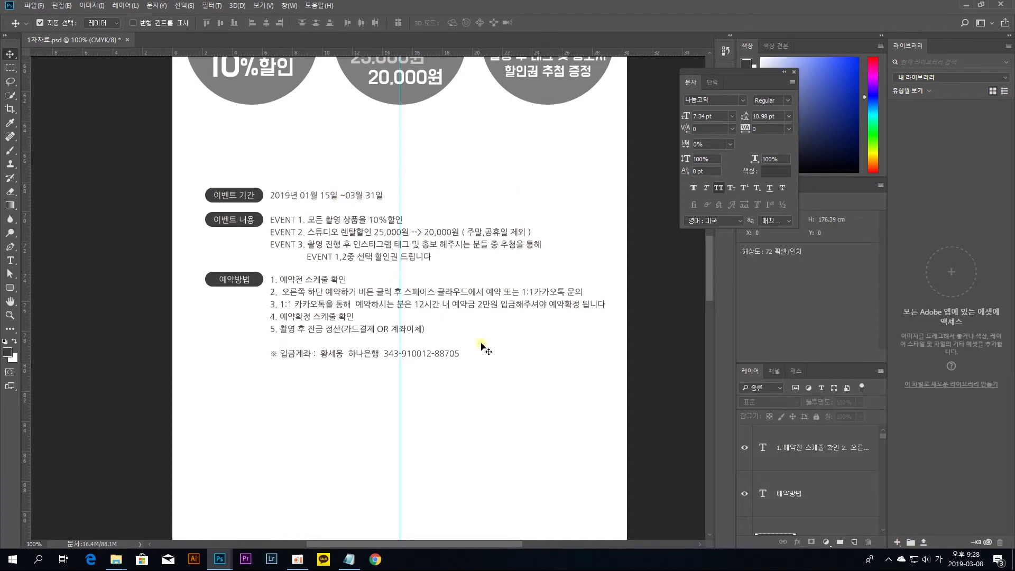
Duplicate the "예약방법" row directly below the original and change the copy's label to "렌탈시 무료대여 장비"
{"action": "left_click_drag", "start_coordinate": [480, 369], "coordinate": [224, 261]}
{"action": "left_click_drag", "start_coordinate": [340, 305], "coordinate": [342, 329]}
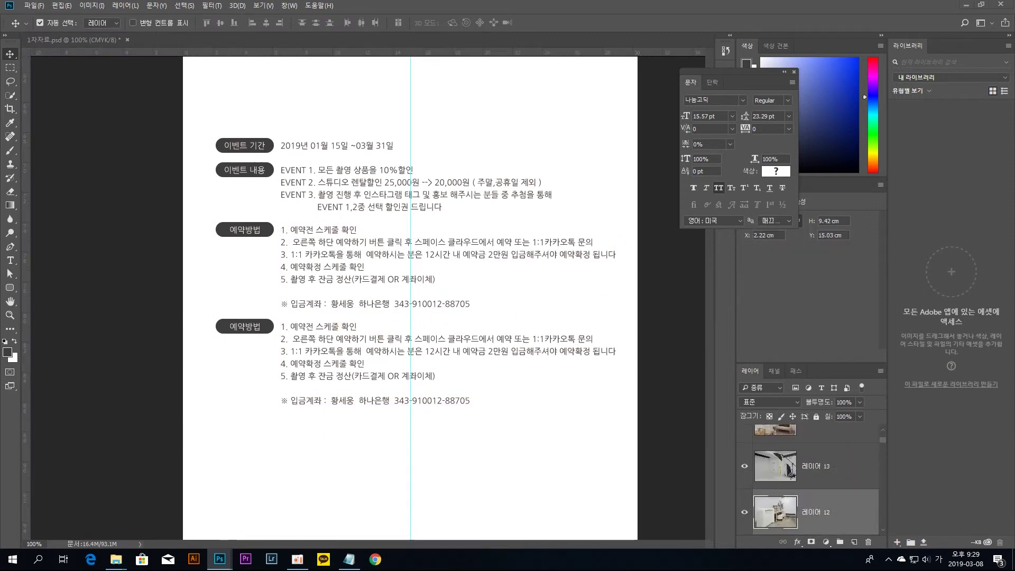
{"action": "key", "text": "alt+Tab"}
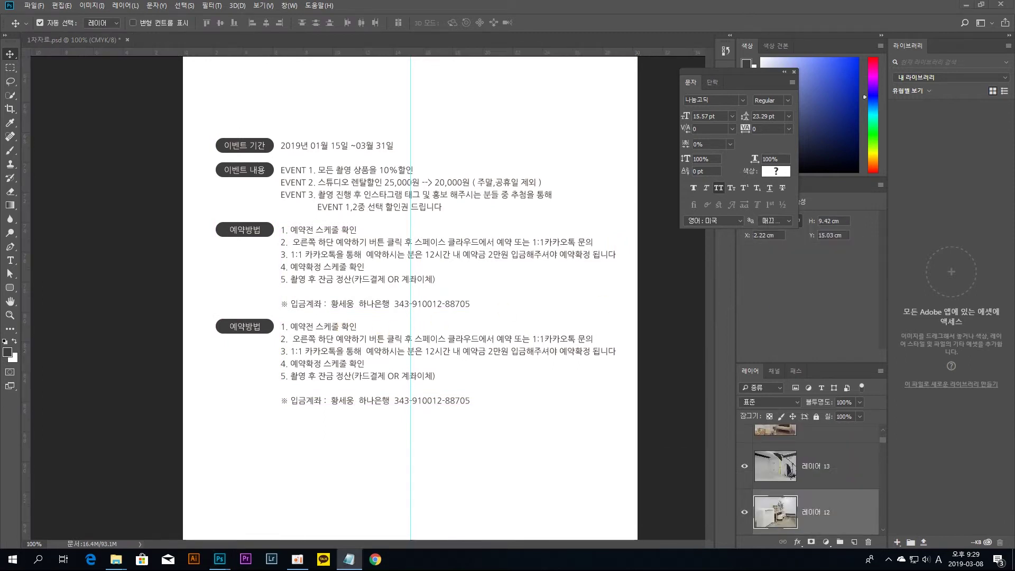
{"action": "left_click", "coordinate": [238, 329]}
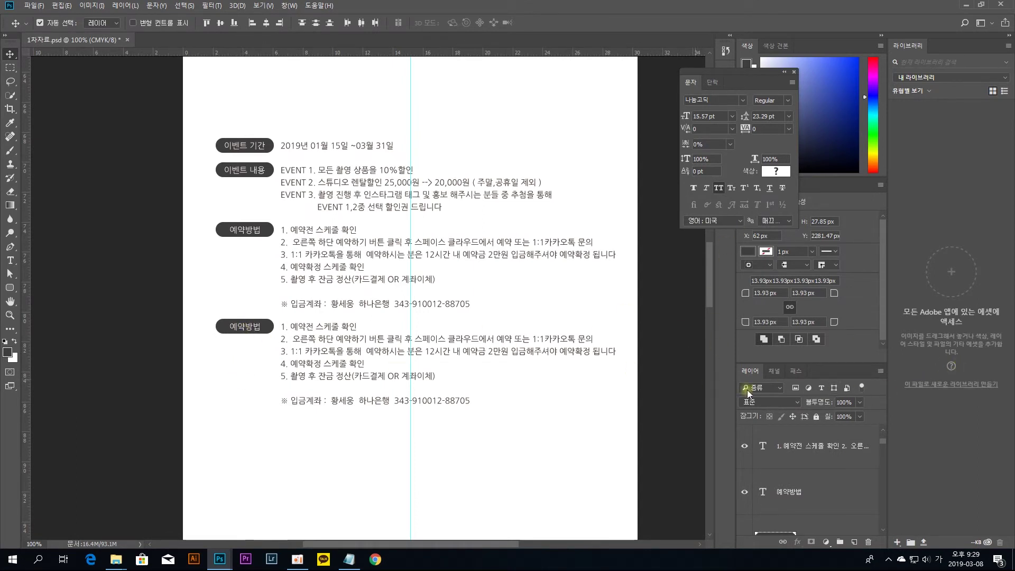
{"action": "scroll", "coordinate": [774, 472], "scroll_direction": "down", "scroll_amount": 3}
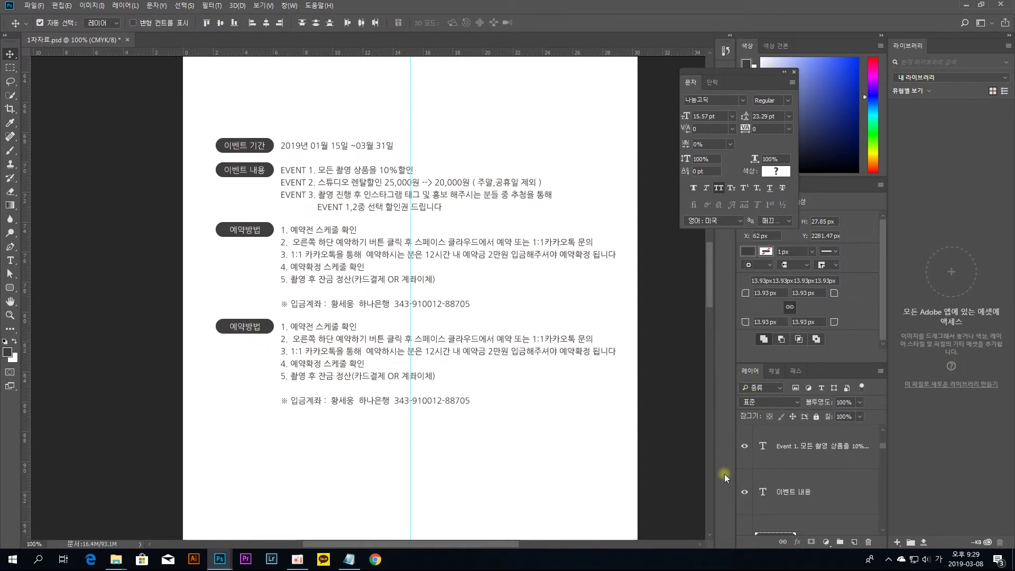
{"action": "left_click", "coordinate": [498, 429]}
{"action": "left_click", "coordinate": [244, 333]}
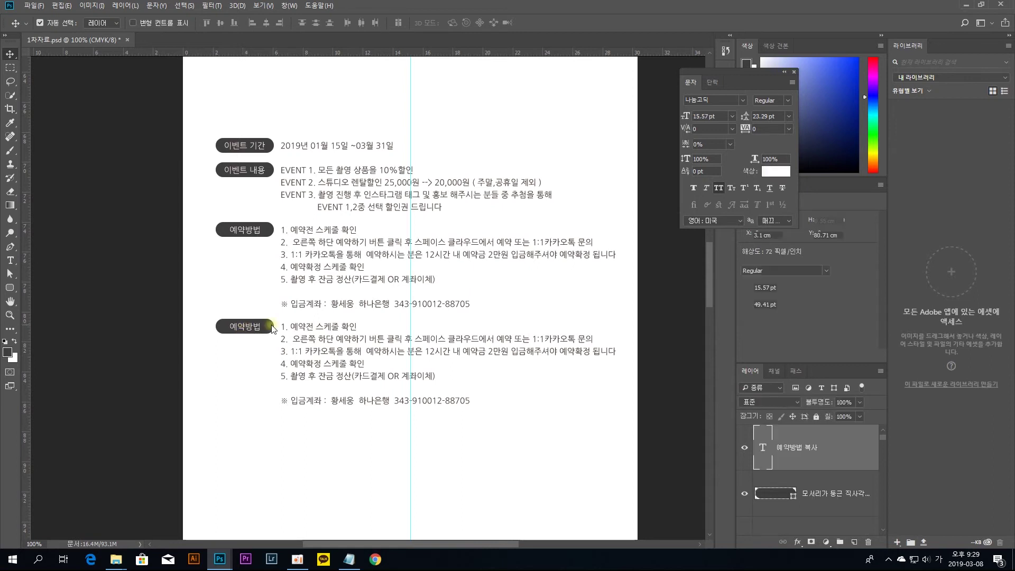
{"action": "double_click", "coordinate": [760, 443]}
{"action": "type", "text": "렌탈시 무료대여 장비"}
{"action": "key", "text": "ctrl+Return"}
{"action": "key", "text": "v"}
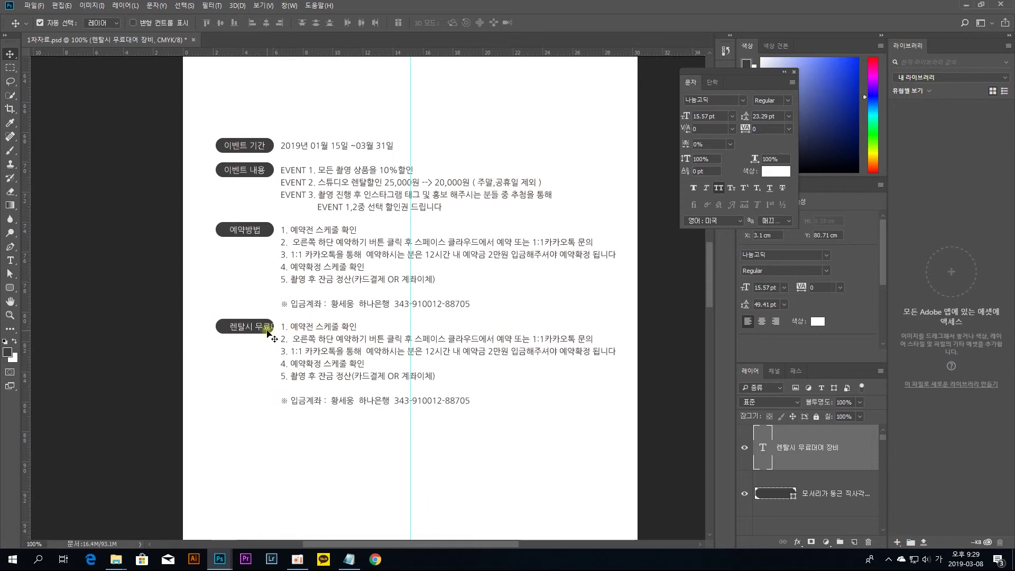
Shift the fourth row's label text left and lengthen its background with an overlapping copy of the rounded rectangle until it covers the text
{"action": "left_click_drag", "start_coordinate": [268, 330], "coordinate": [262, 330]}
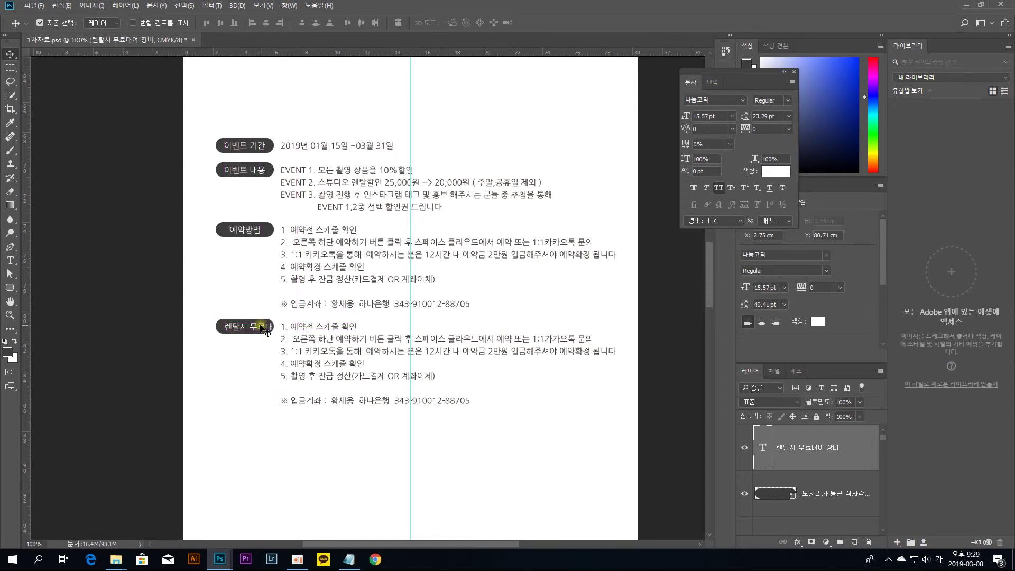
{"action": "left_click", "coordinate": [220, 327]}
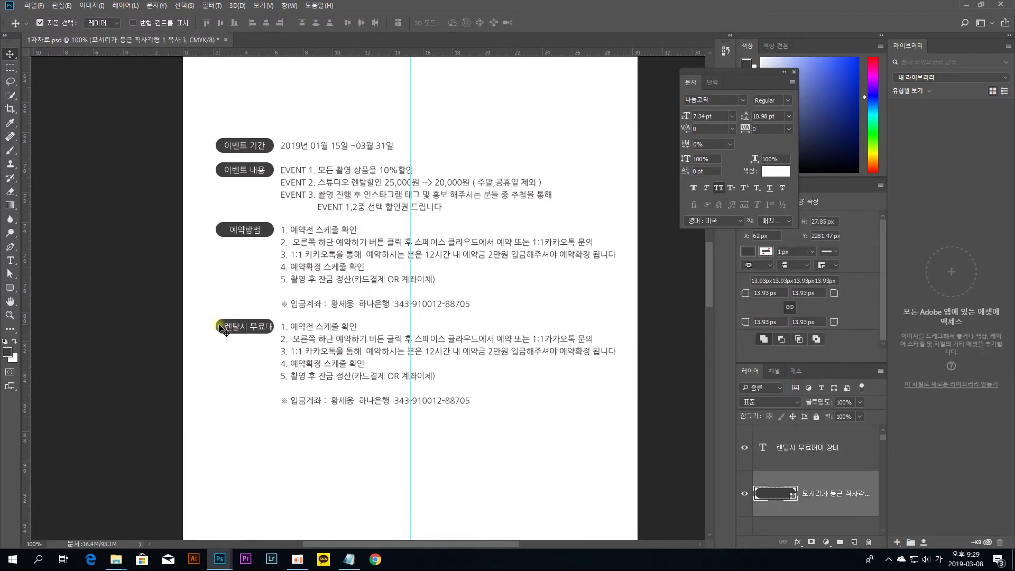
{"action": "left_click_drag", "start_coordinate": [221, 328], "coordinate": [255, 326]}
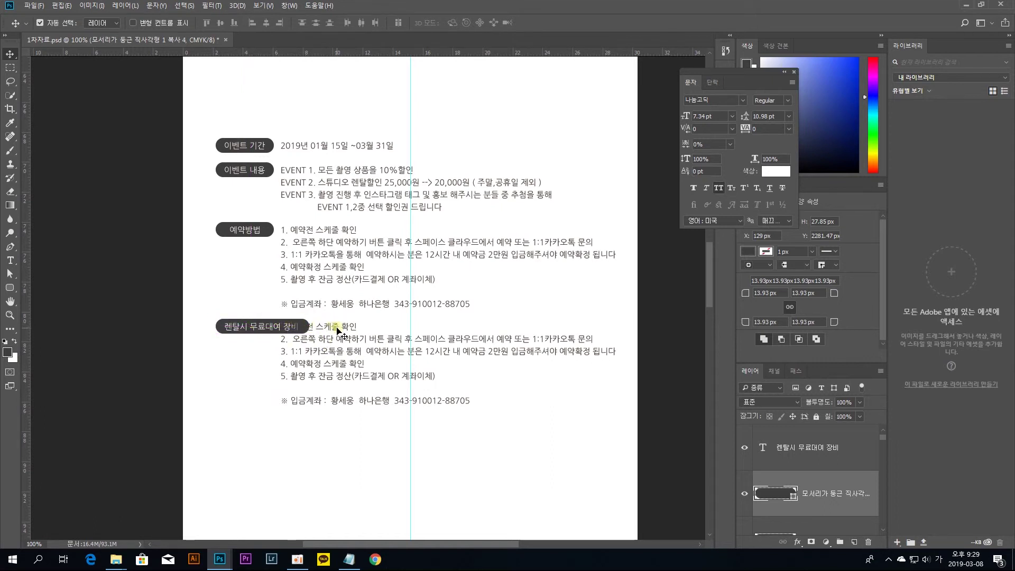
Move the fourth row's details below its label and replace them with the Notepad equipment list covering 조명장비, 조명 악세사리 and ETC
{"action": "left_click_drag", "start_coordinate": [372, 437], "coordinate": [340, 351]}
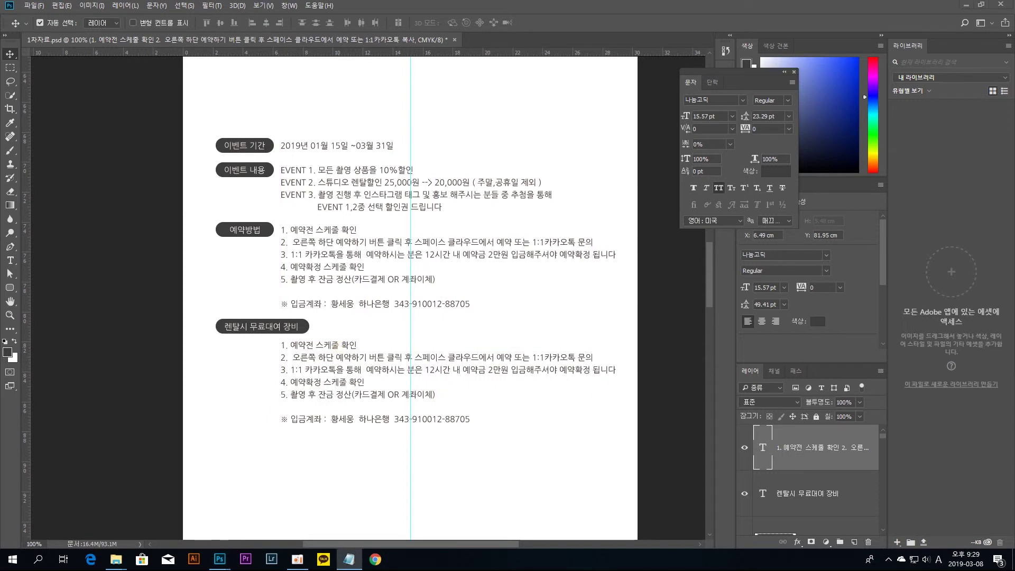
{"action": "double_click", "coordinate": [360, 356]}
{"action": "key", "text": "ctrl+a"}
{"action": "type", "text": "- 조명장비  포맥스 F600 4FA (무선동조기 포함) / 붐 스탠드(탑 라이트)  - 조명 악세사리  뷰티디쉬 55 / 옥타150 / 기본형 사각 소프트박스 / 이동식 반사판  - ETC  사다리 / 촬영 테이블 / 롤 배경지 / 각종 소품 / 크로마키(그린) 등"}
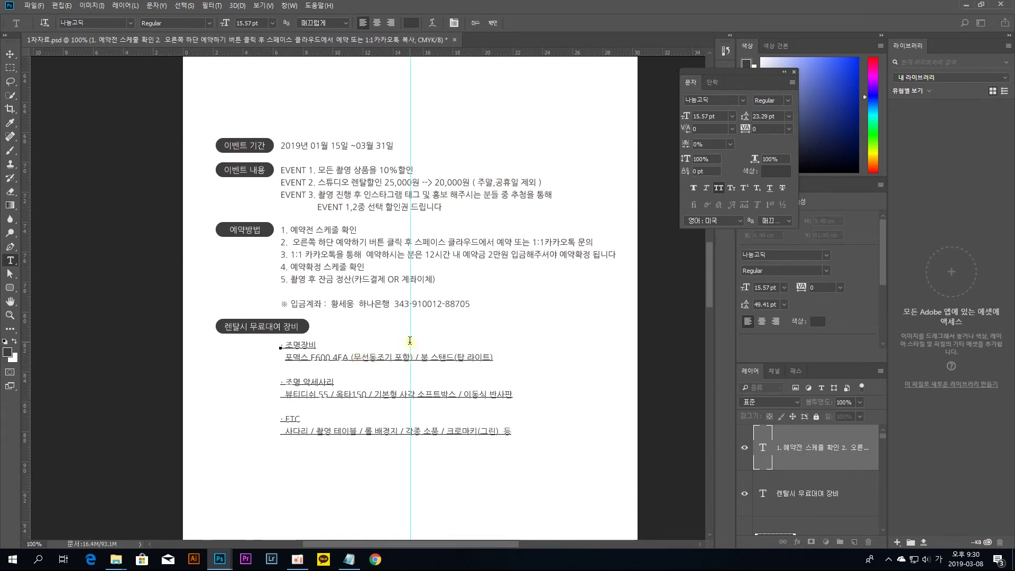
{"action": "left_click", "coordinate": [10, 54]}
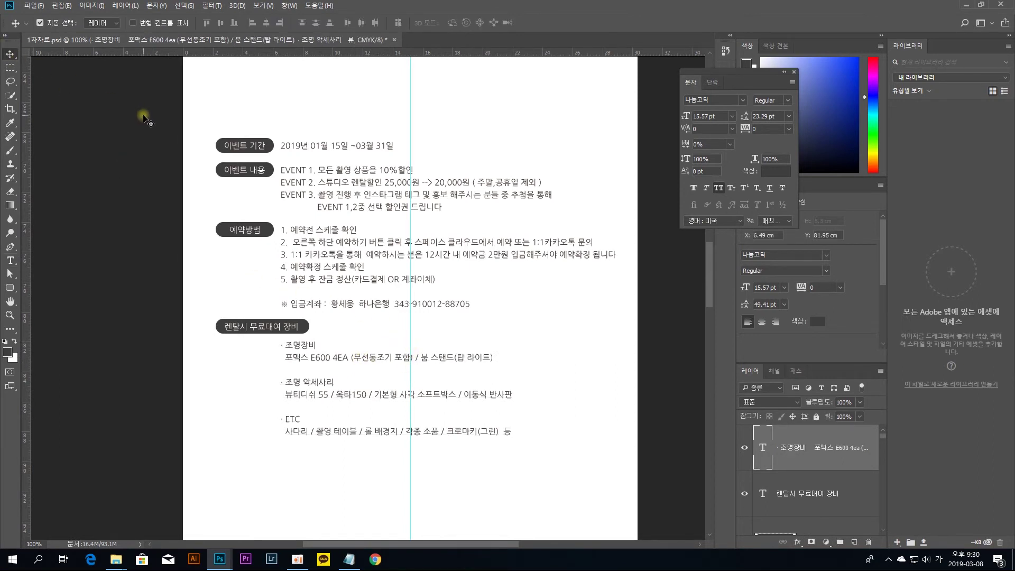
Nudge the whole "렌탈시 무료대여 장비" row down to widen the gap beneath the booking row
{"action": "left_click_drag", "start_coordinate": [559, 456], "coordinate": [265, 329]}
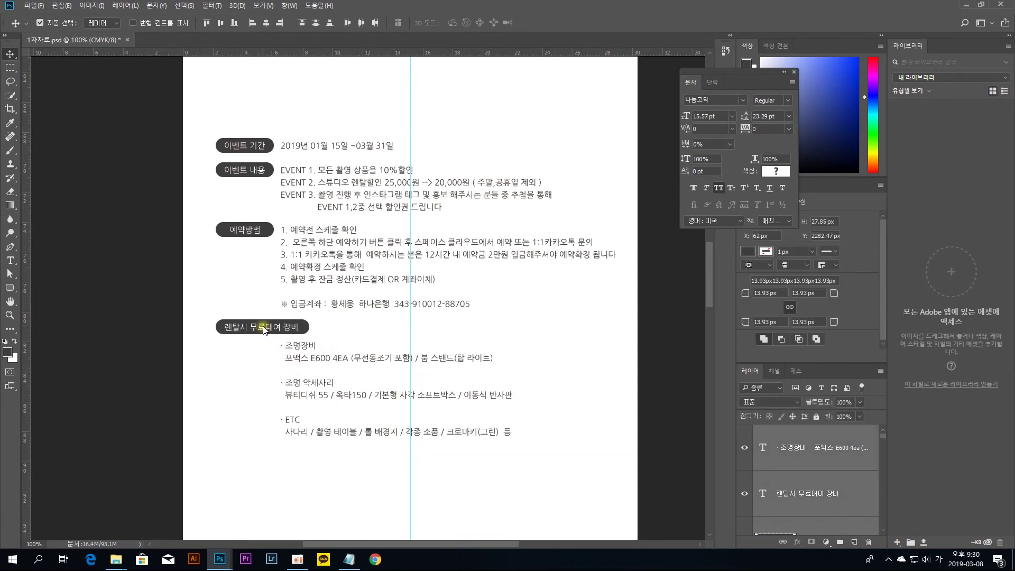
{"action": "key", "text": "Down"}
{"action": "key", "text": "Down"}
{"action": "key", "text": "Down"}
{"action": "key", "text": "Down"}
{"action": "key", "text": "Down"}
{"action": "key", "text": "Down"}
{"action": "key", "text": "Down"}
{"action": "key", "text": "Down"}
{"action": "key", "text": "Down"}
{"action": "key", "text": "Down"}
{"action": "key", "text": "Down"}
{"action": "key", "text": "Down"}
{"action": "key", "text": "Down"}
{"action": "key", "text": "Down"}
{"action": "key", "text": "Down"}
{"action": "key", "text": "Down"}
{"action": "key", "text": "Down"}
Nudge the "예약방법" and "렌탈시 무료대여 장비" rows down together to widen the gap beneath the event details row
{"action": "left_click", "coordinate": [234, 228], "text": "shift"}
{"action": "key", "text": "Down"}
{"action": "key", "text": "Down"}
{"action": "key", "text": "Down"}
{"action": "key", "text": "Down"}
{"action": "key", "text": "Down"}
{"action": "key", "text": "Down"}
{"action": "key", "text": "Down"}
{"action": "key", "text": "Down"}
{"action": "key", "text": "Down"}
{"action": "key", "text": "Down"}
{"action": "key", "text": "Down"}
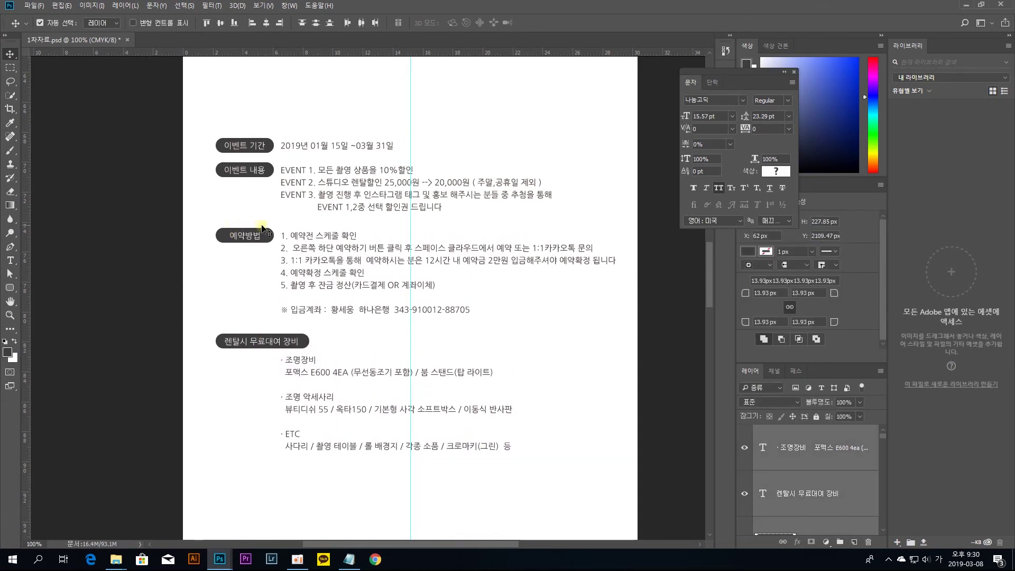
{"action": "key", "text": "Down"}
{"action": "key", "text": "Down"}
Nudge the second, third and fourth rows down together to widen the gap beneath the "이벤트 기간" row, then deselect them
{"action": "left_click_drag", "start_coordinate": [626, 476], "coordinate": [221, 169]}
{"action": "key", "text": "Down"}
{"action": "key", "text": "Down"}
{"action": "key", "text": "Down"}
{"action": "key", "text": "Down"}
{"action": "key", "text": "Down"}
{"action": "key", "text": "Down"}
{"action": "key", "text": "Down"}
{"action": "key", "text": "Down"}
{"action": "key", "text": "Down"}
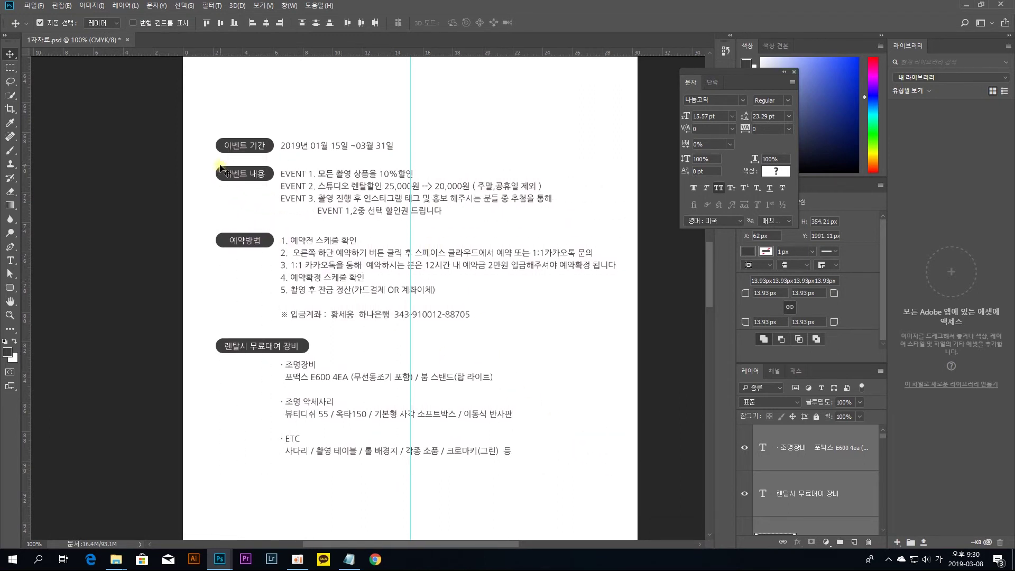
{"action": "left_click", "coordinate": [665, 343]}
Move all four labelled rows up together by about 91 px, closer to the event circles
{"action": "scroll", "coordinate": [666, 343], "scroll_direction": "up", "scroll_amount": 3}
{"action": "scroll", "coordinate": [446, 251], "scroll_direction": "down", "scroll_amount": 2}
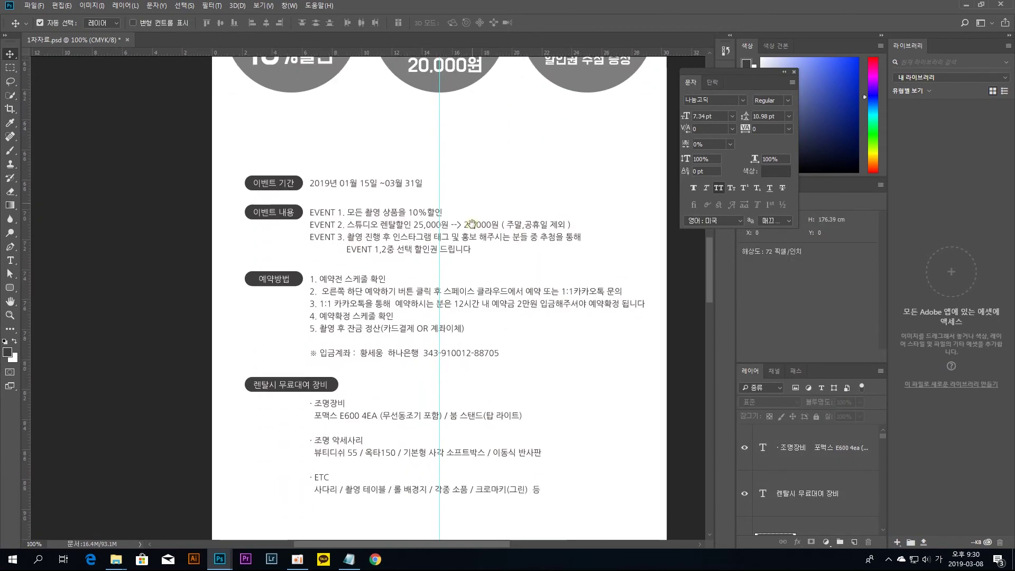
{"action": "key", "text": "ctrl+minus"}
{"action": "key", "text": "ctrl+minus"}
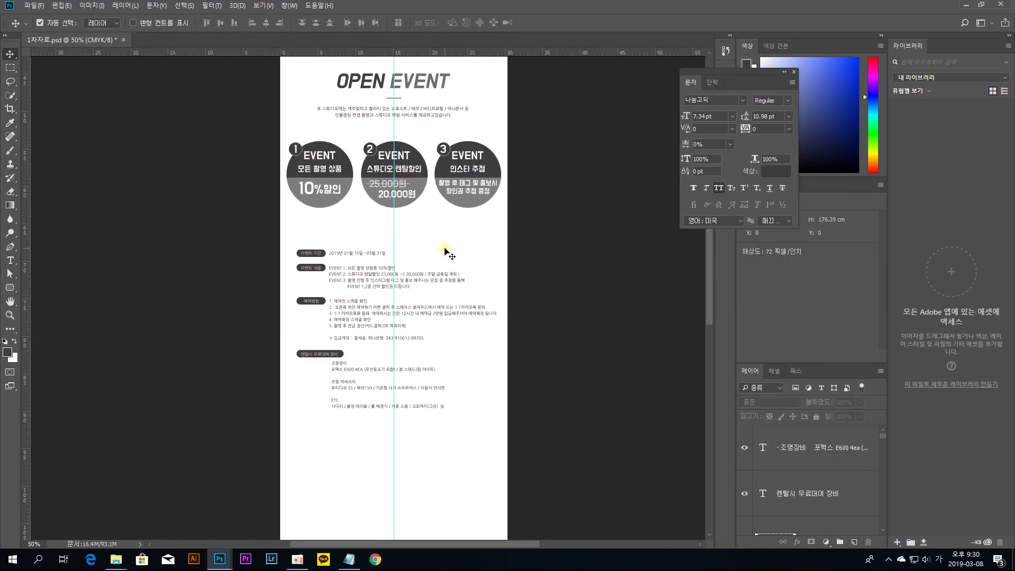
{"action": "left_click_drag", "start_coordinate": [528, 414], "coordinate": [333, 238]}
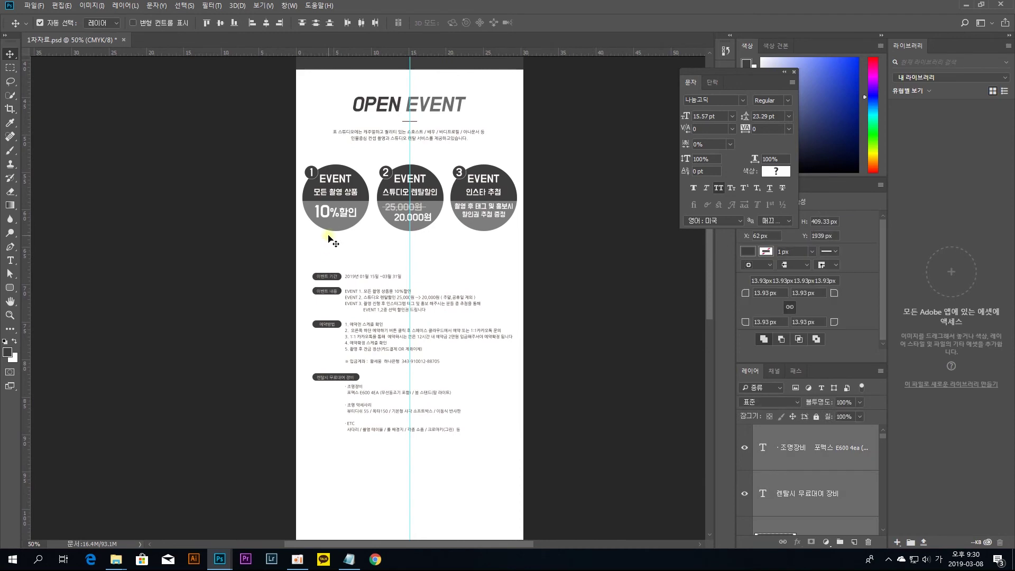
{"action": "left_click_drag", "start_coordinate": [332, 280], "coordinate": [333, 253]}
Move the three event circles and all labelled rows up together by about 34 px, closer to the OPEN EVENT introduction
{"action": "left_click_drag", "start_coordinate": [482, 230], "coordinate": [474, 307]}
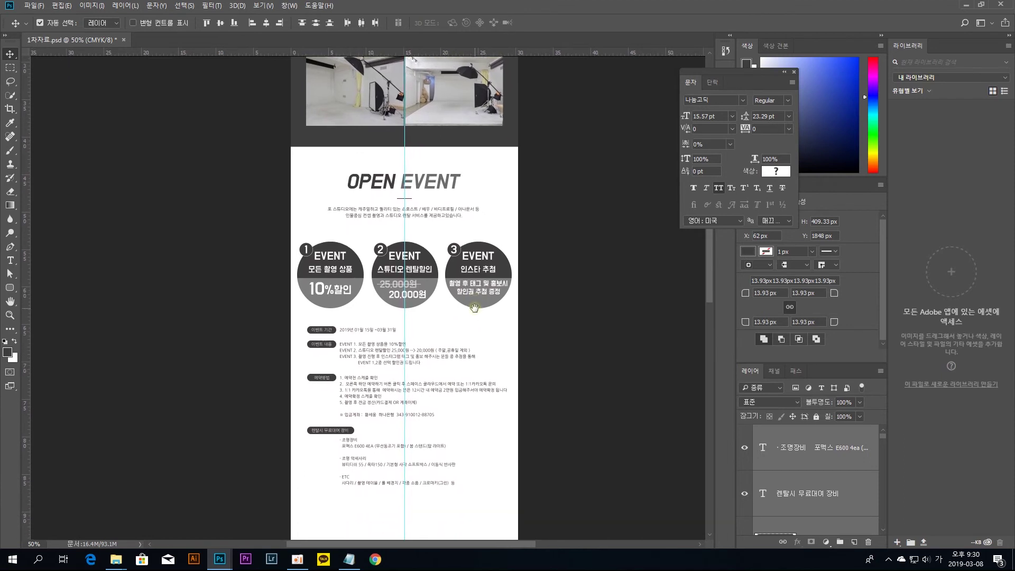
{"action": "left_click_drag", "start_coordinate": [280, 238], "coordinate": [598, 505]}
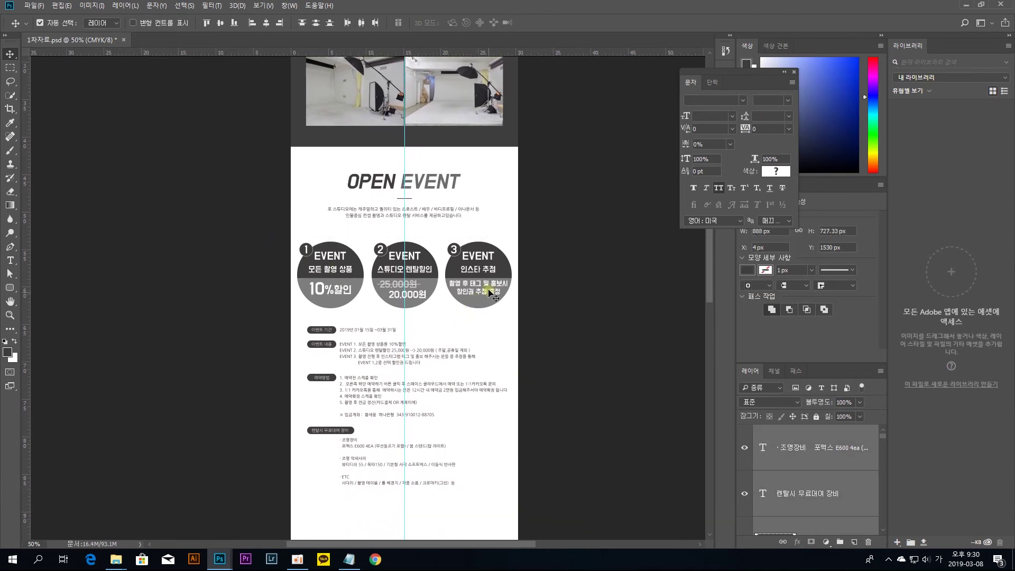
{"action": "left_click_drag", "start_coordinate": [488, 282], "coordinate": [489, 273]}
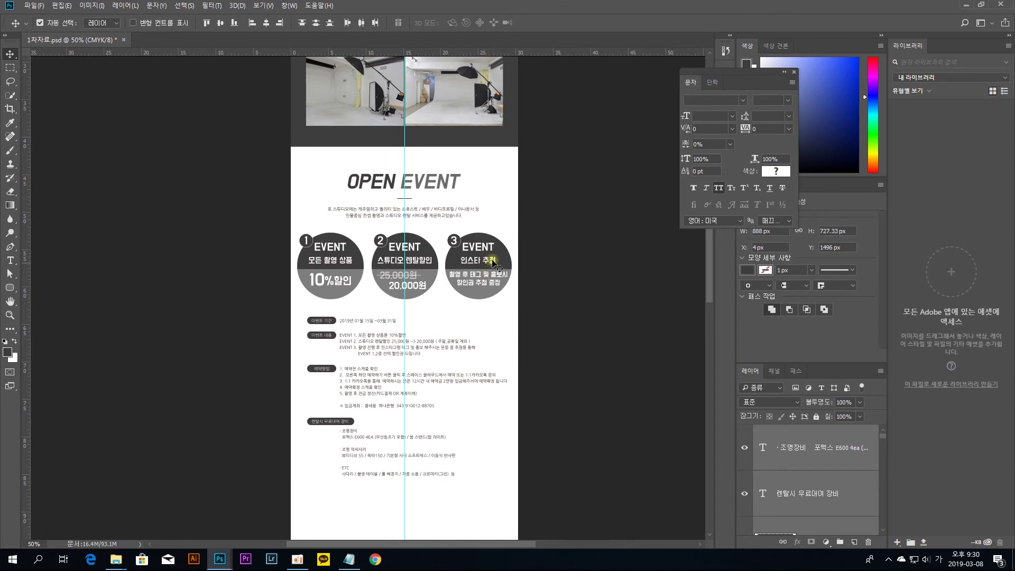
Crop away the empty canvas at the page's bottom, leaving a small white margin below the rental equipment list
{"action": "mouse_move", "coordinate": [479, 221]}
{"action": "left_mouse_down"}
{"action": "mouse_move", "coordinate": [482, 398]}
{"action": "mouse_move", "coordinate": [471, 204]}
{"action": "left_mouse_up"}
{"action": "left_click_drag", "start_coordinate": [483, 508], "coordinate": [482, 317]}
{"action": "left_click_drag", "start_coordinate": [456, 413], "coordinate": [440, 305]}
{"action": "left_click_drag", "start_coordinate": [429, 403], "coordinate": [430, 281]}
{"action": "left_click_drag", "start_coordinate": [443, 453], "coordinate": [449, 125]}
{"action": "left_click_drag", "start_coordinate": [447, 381], "coordinate": [430, 324]}
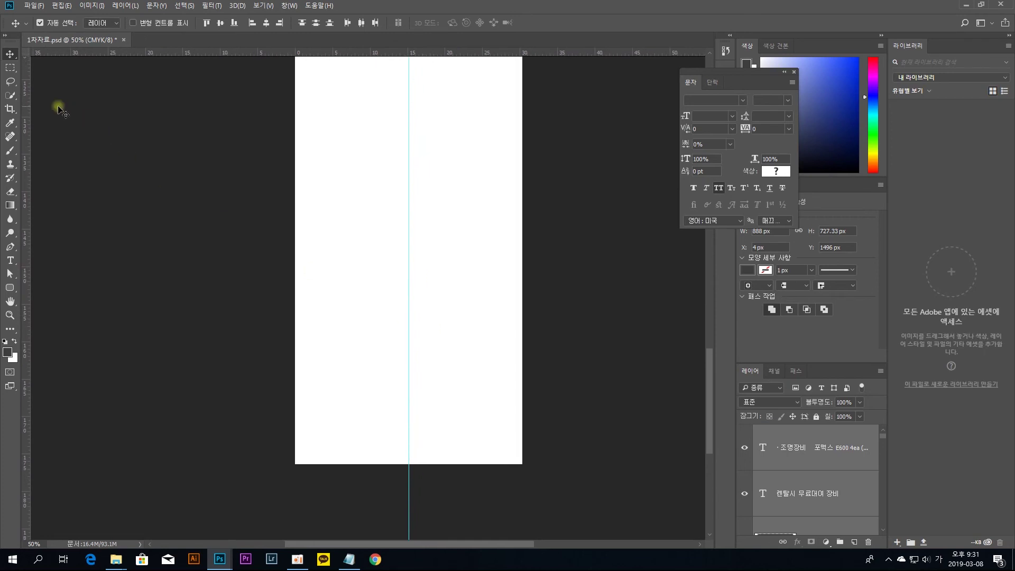
{"action": "left_click", "coordinate": [10, 108]}
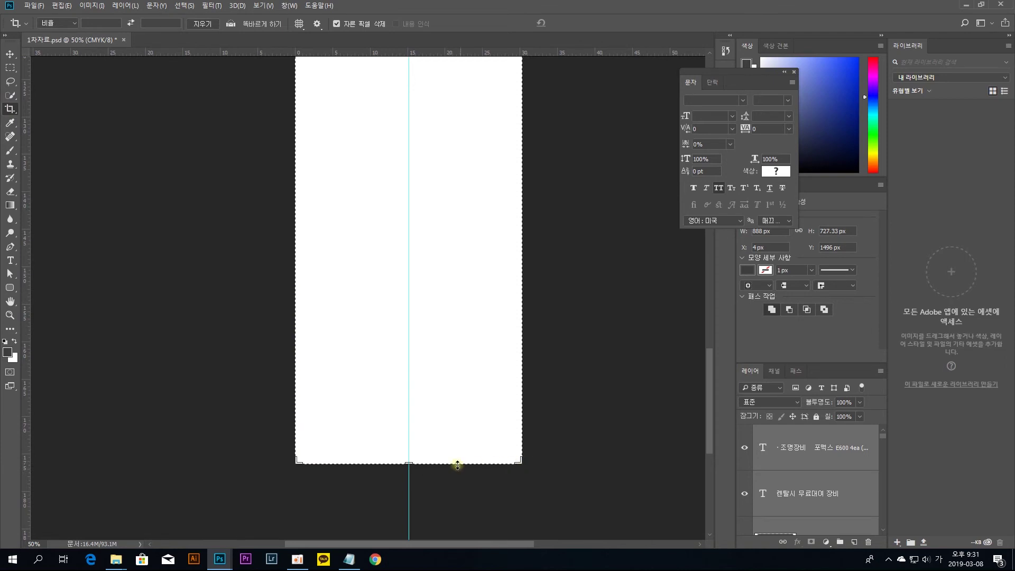
{"action": "left_click_drag", "start_coordinate": [409, 461], "coordinate": [417, 381]}
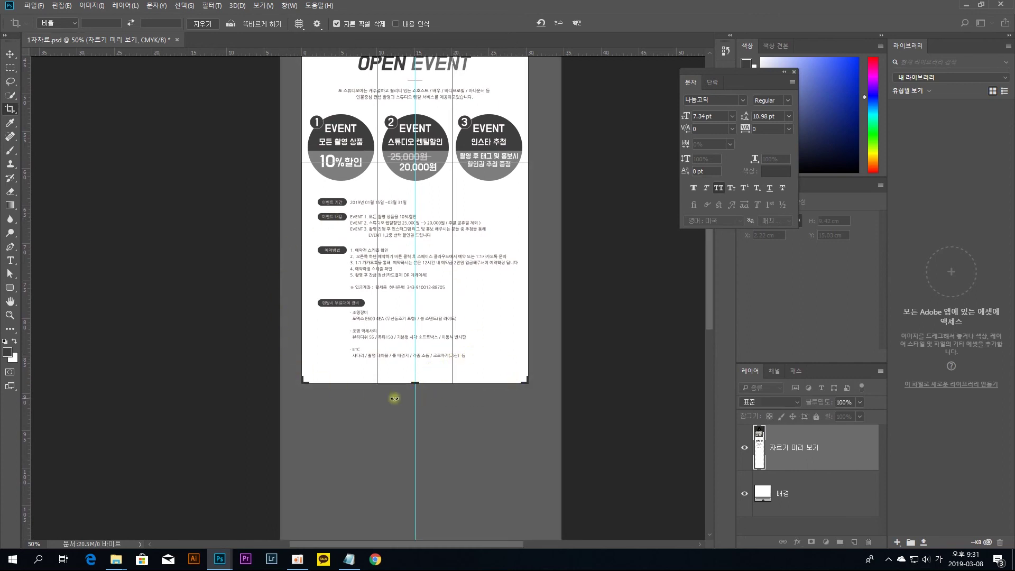
{"action": "left_click", "coordinate": [577, 24]}
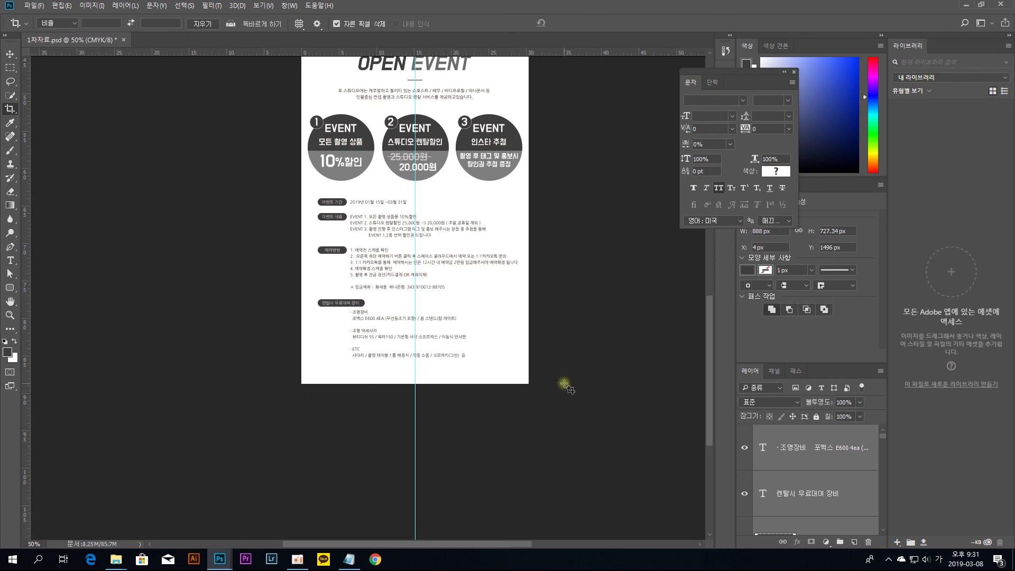
{"action": "left_click_drag", "start_coordinate": [472, 172], "coordinate": [473, 438]}
{"action": "left_click_drag", "start_coordinate": [473, 203], "coordinate": [500, 195]}
{"action": "scroll", "coordinate": [500, 195], "scroll_direction": "down", "scroll_amount": 5}
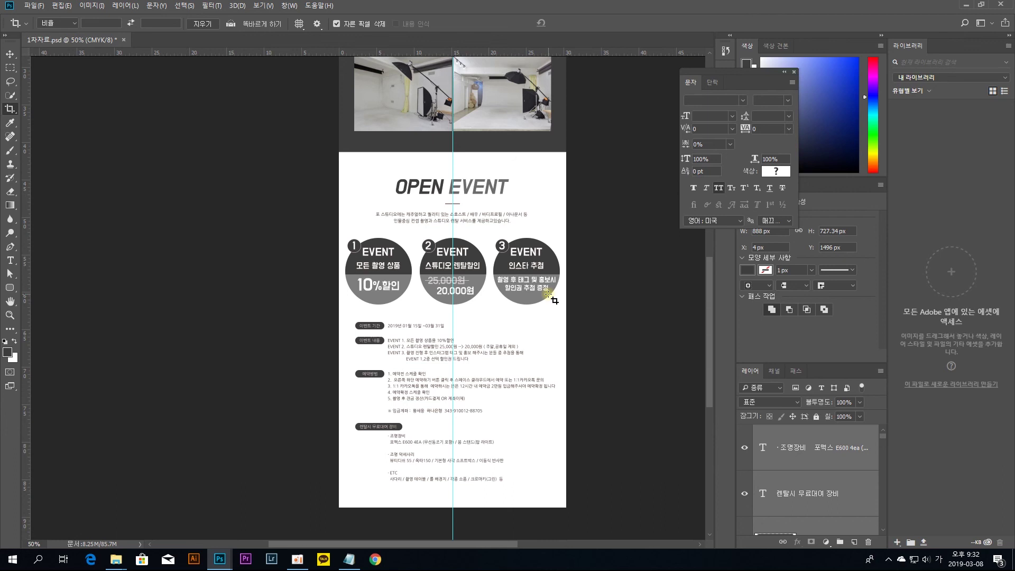
{"action": "scroll", "coordinate": [495, 404], "scroll_direction": "right", "scroll_amount": 1}
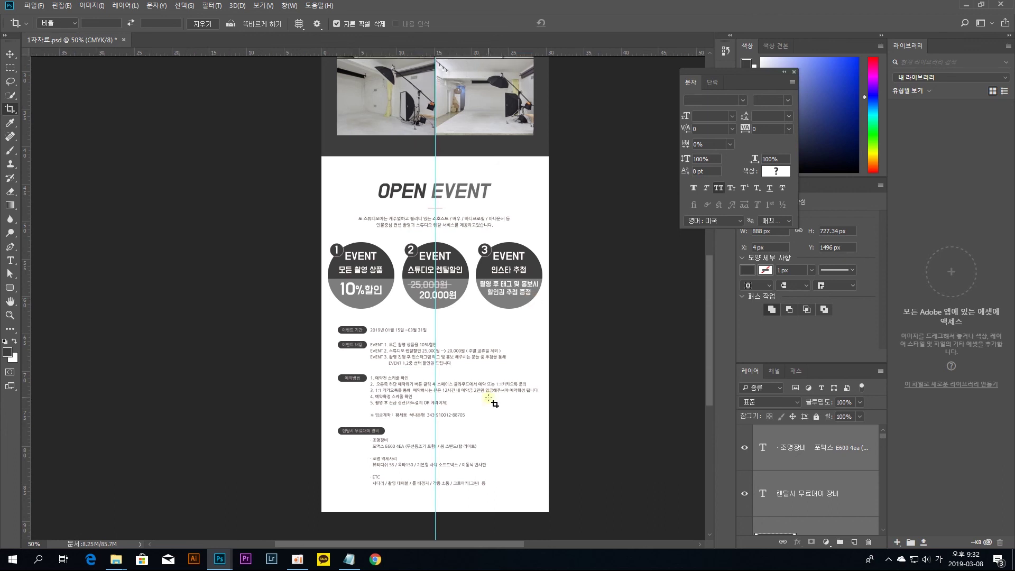